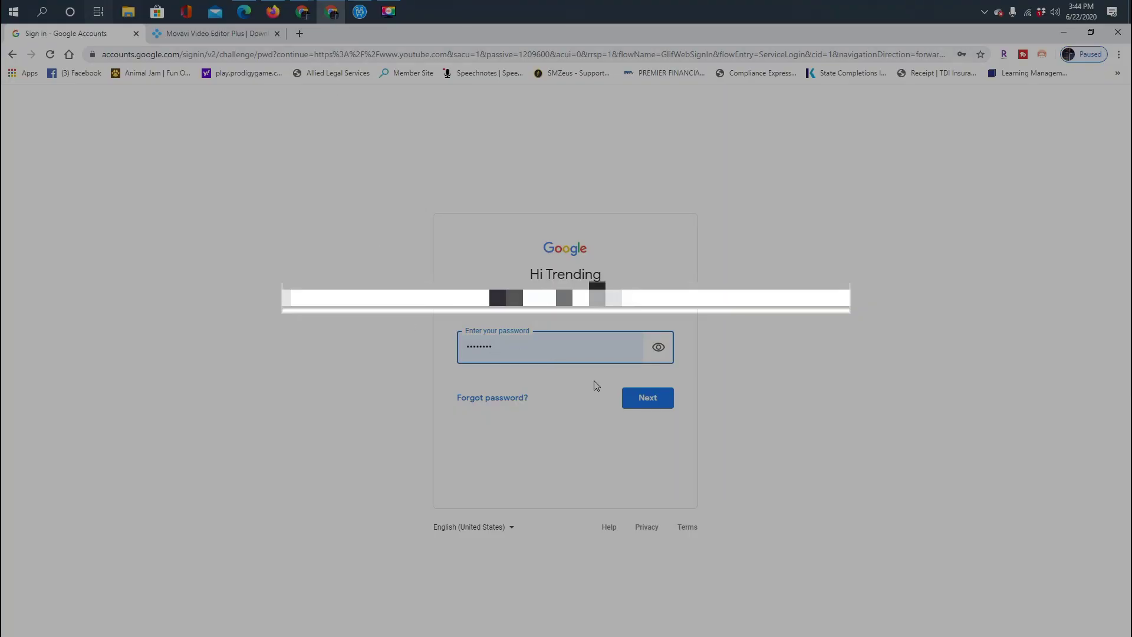
# Step: Finish signing in with the filled-in account password and open the channel art upload dialog on the account's own channel page
pyautogui.click(628, 399)
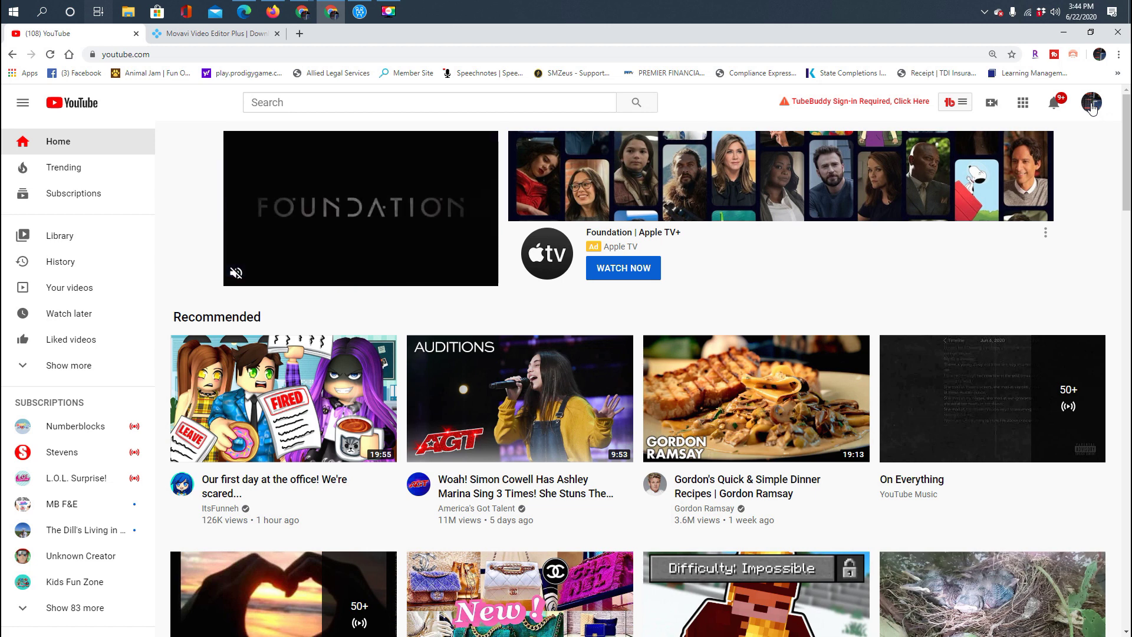
pyautogui.click(1092, 106)
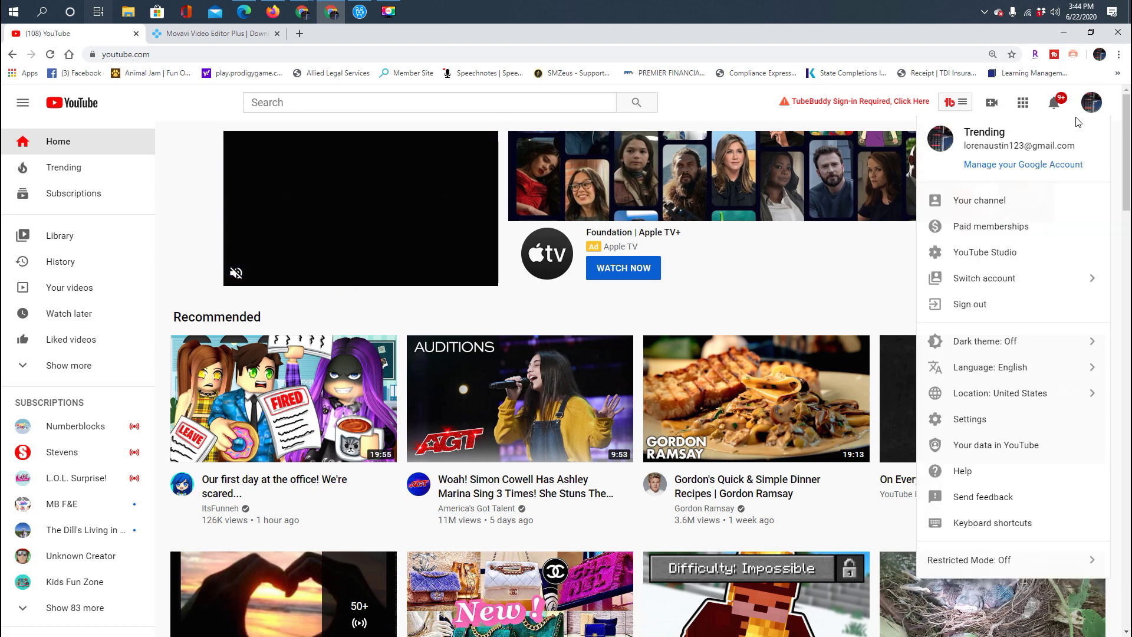
pyautogui.click(995, 199)
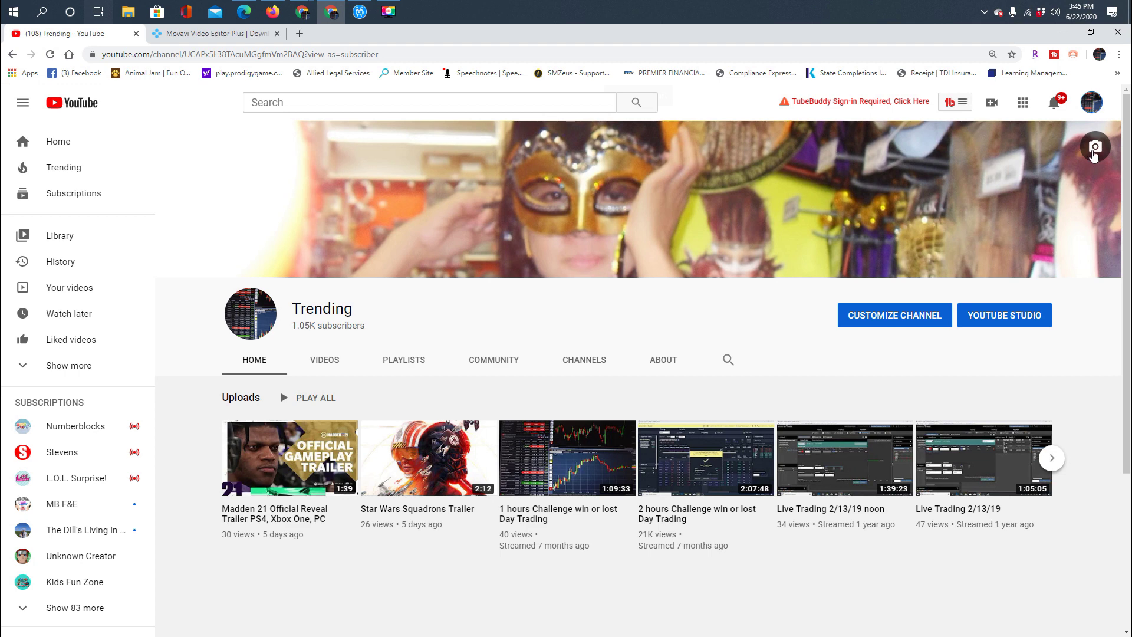
pyautogui.click(1094, 151)
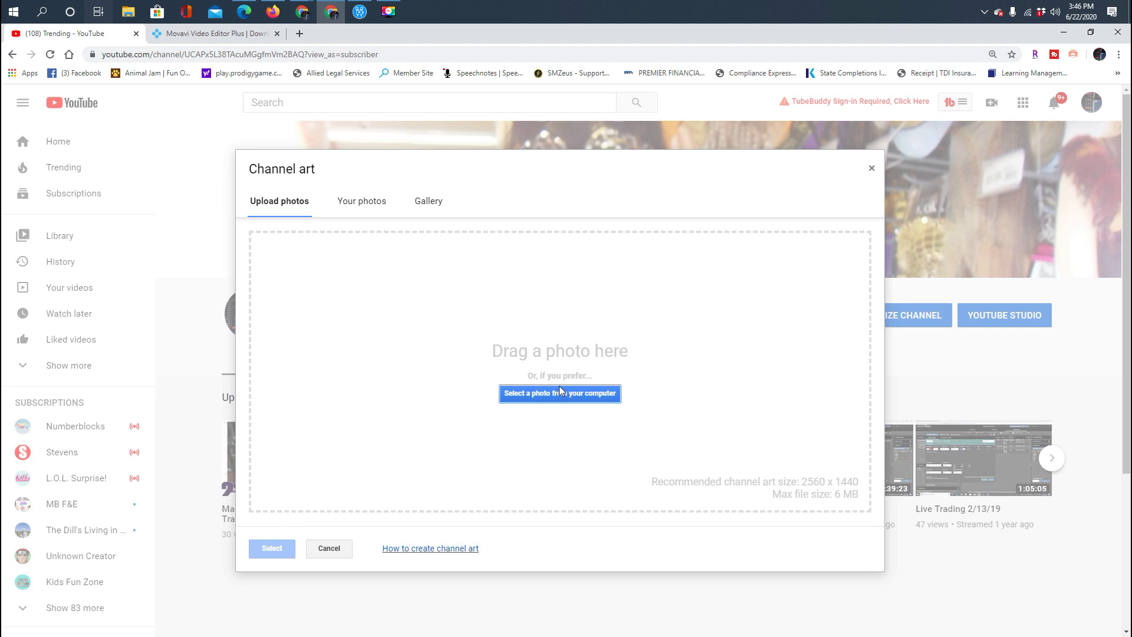
# Step: Switch to Microsoft Word and create a blank document
pyautogui.click(42, 12)
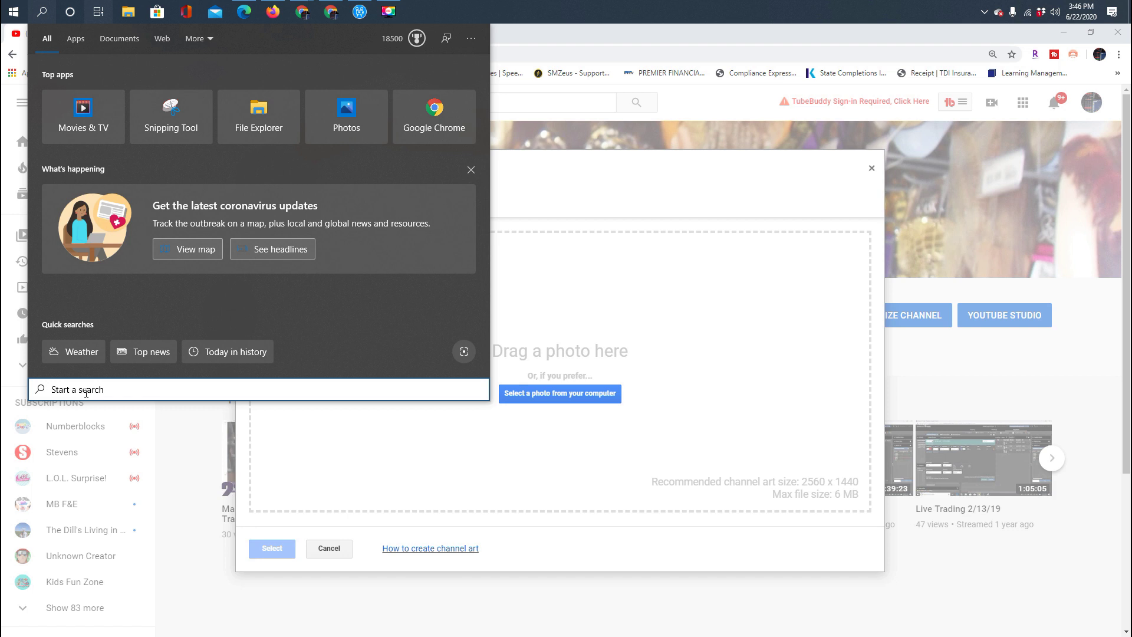
pyautogui.write('word')
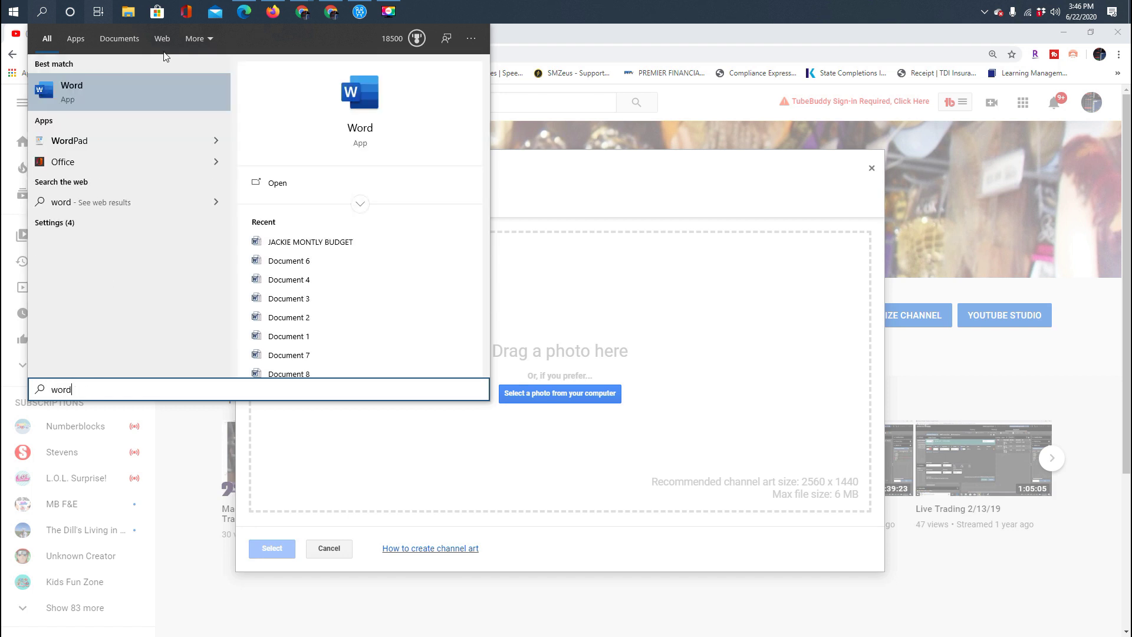
pyautogui.click(123, 86)
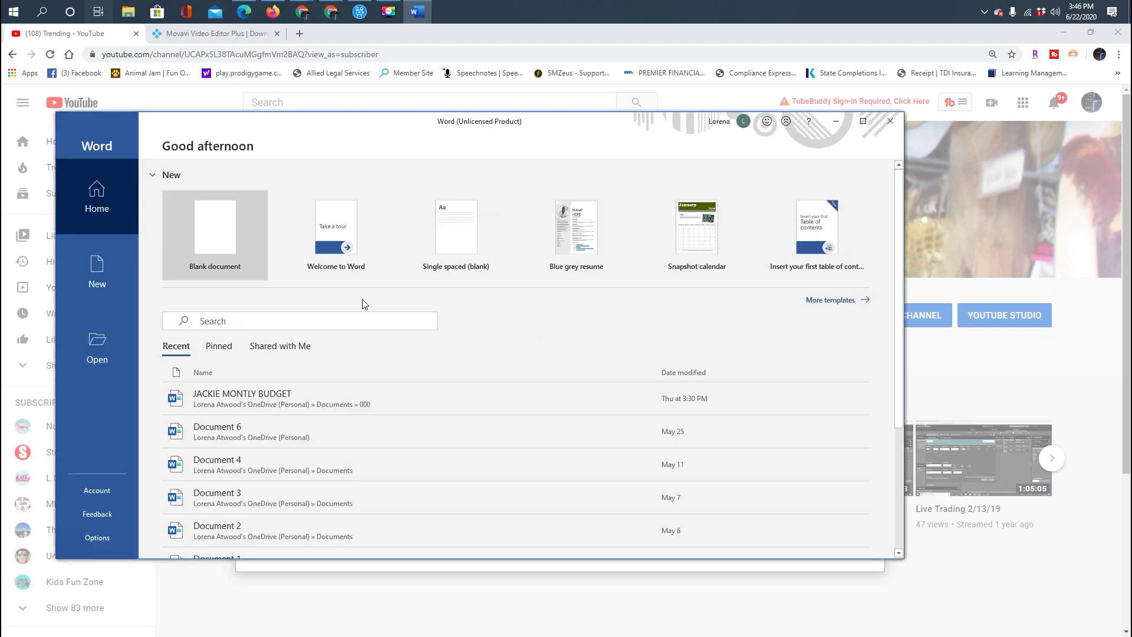
pyautogui.click(207, 243)
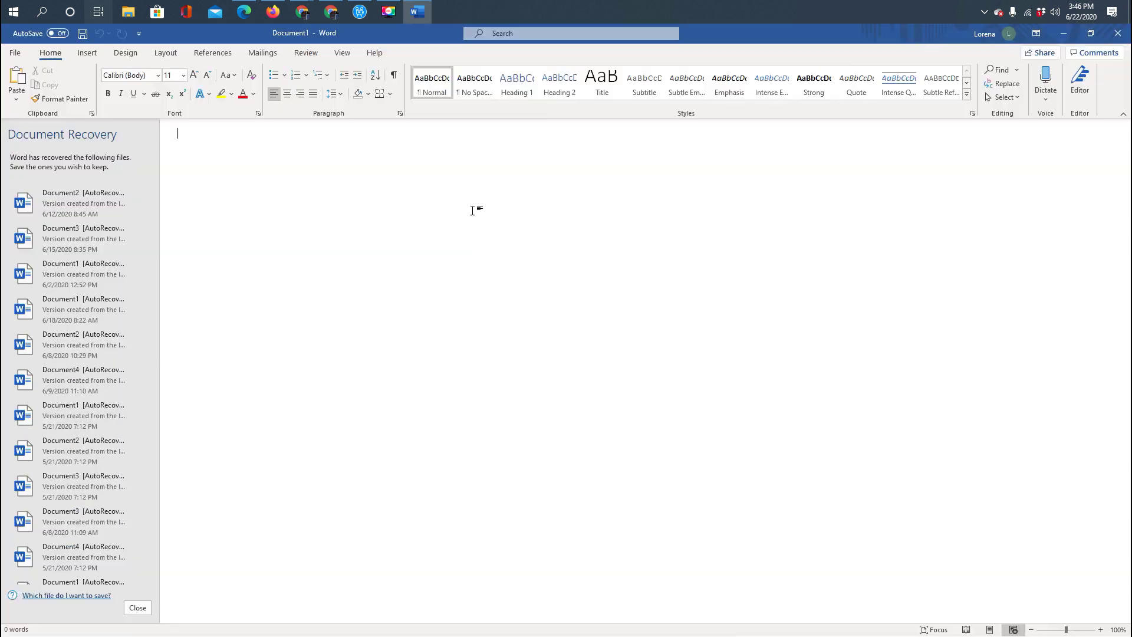
# Step: Dismiss Document Recovery, keeping the recovered files available for the next Word start
pyautogui.click(138, 608)
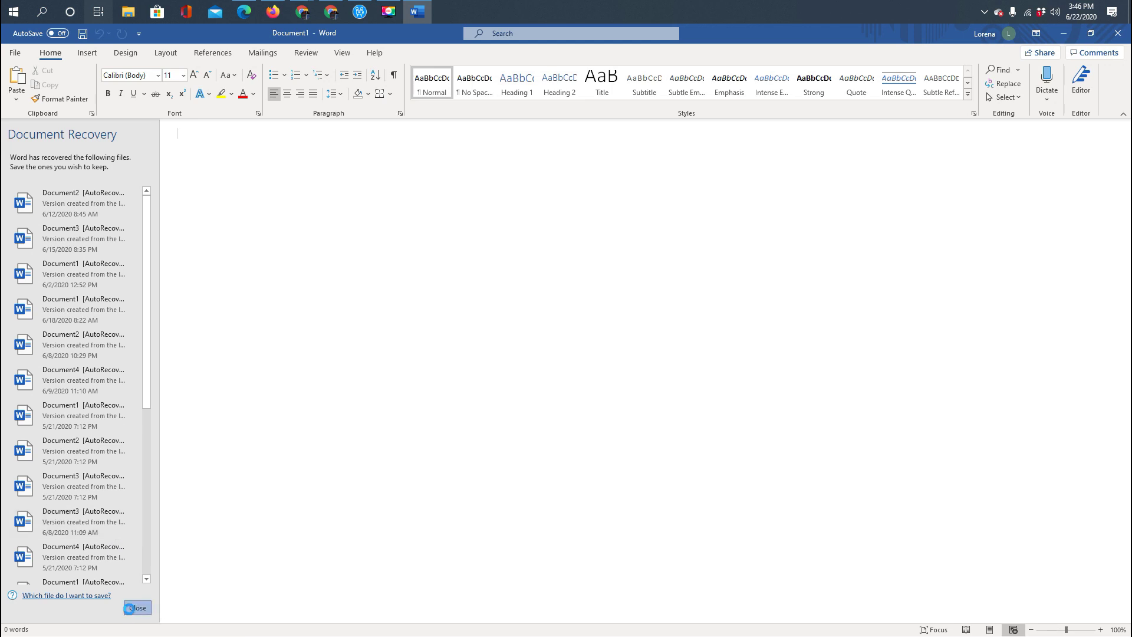
pyautogui.click(245, 178)
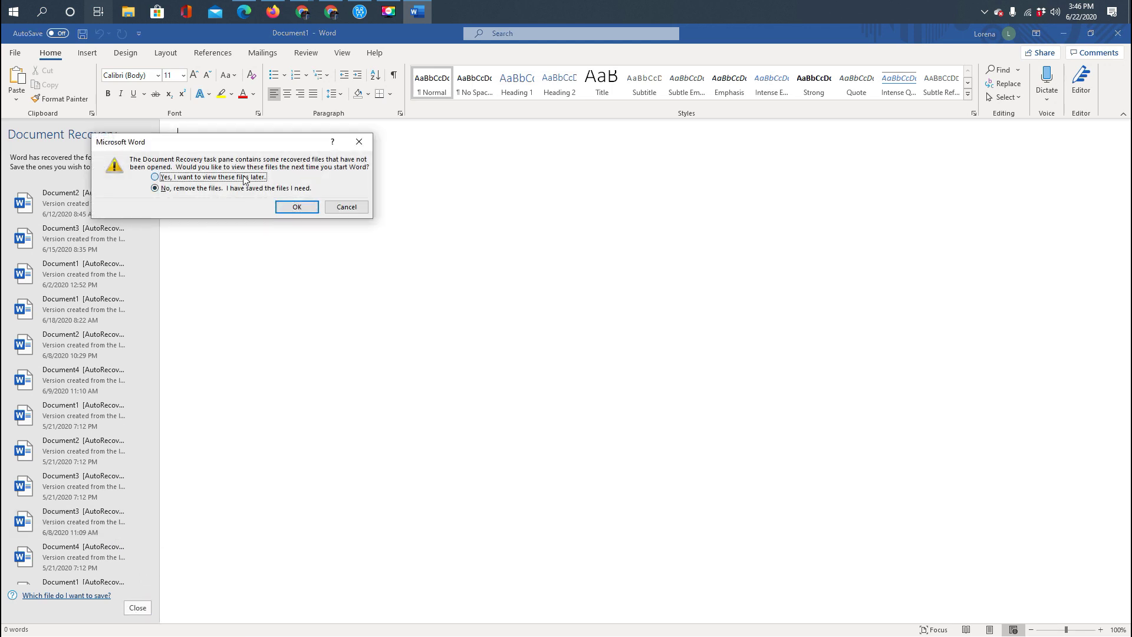
pyautogui.click(298, 205)
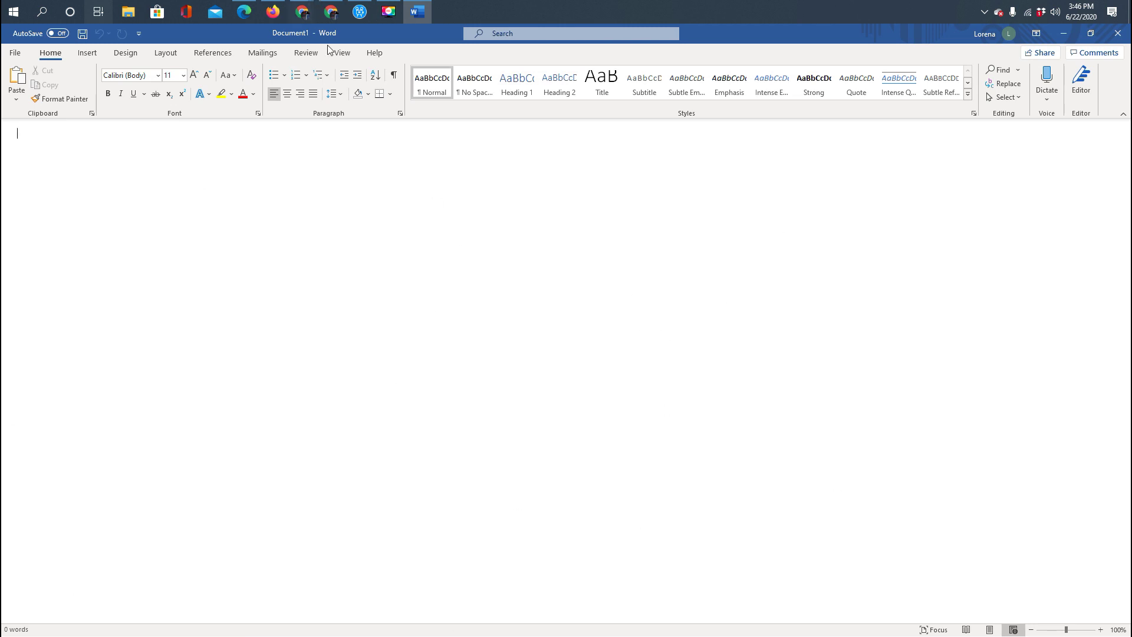
# Step: Insert the woman's portrait picture from this device's Documents folder 000 into the document
pyautogui.click(95, 55)
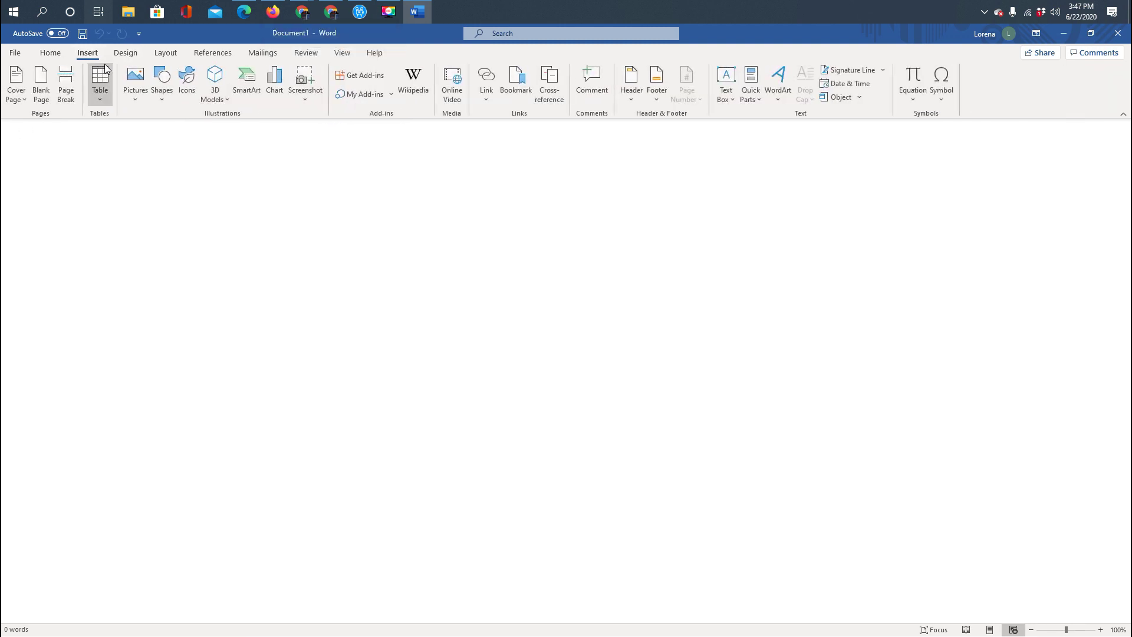
pyautogui.click(135, 81)
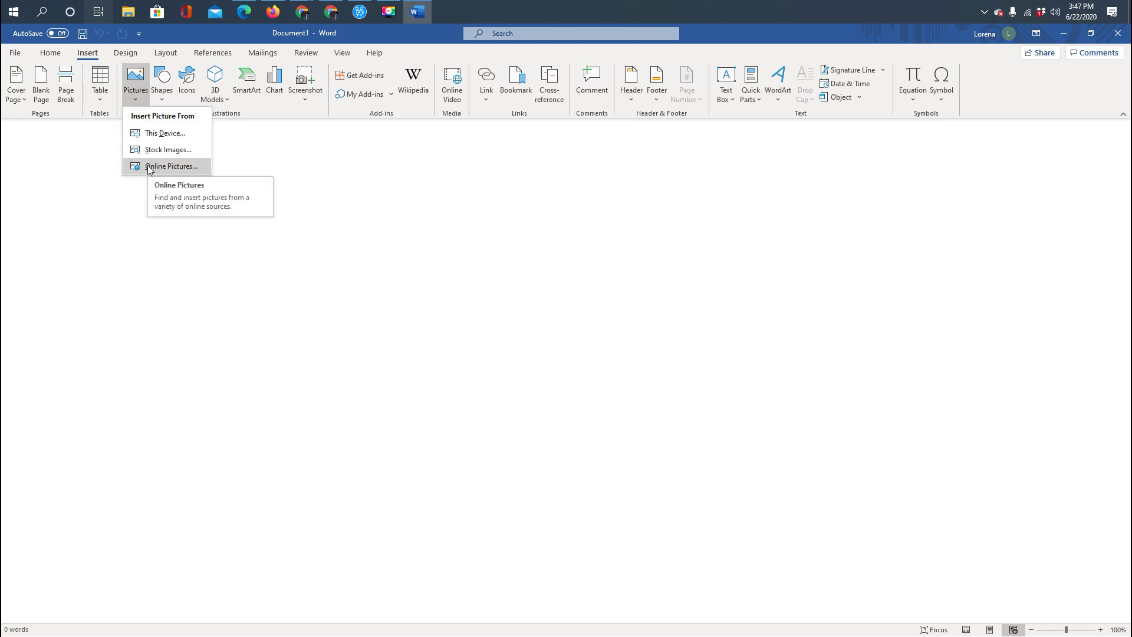
pyautogui.click(182, 141)
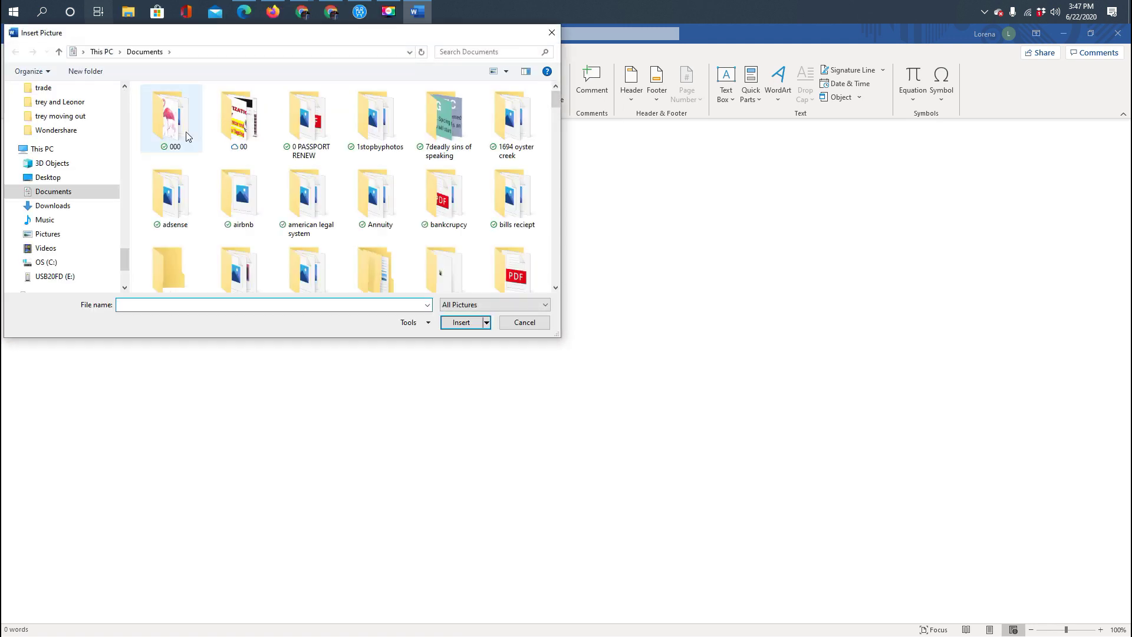
pyautogui.doubleClick(186, 132)
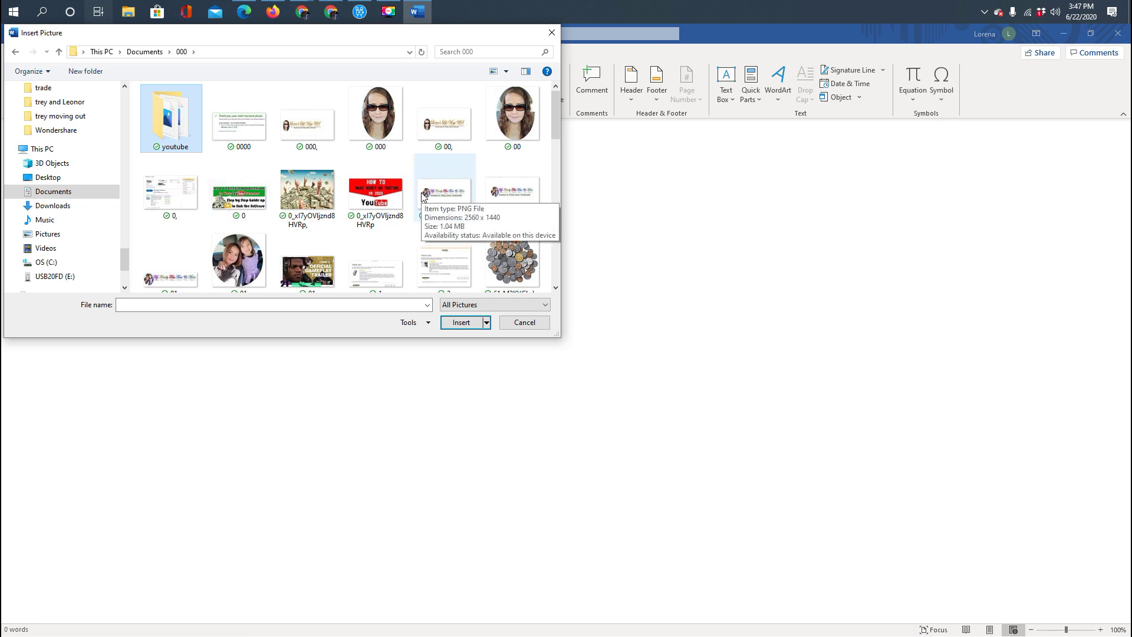
pyautogui.scroll(-3, 423, 196)
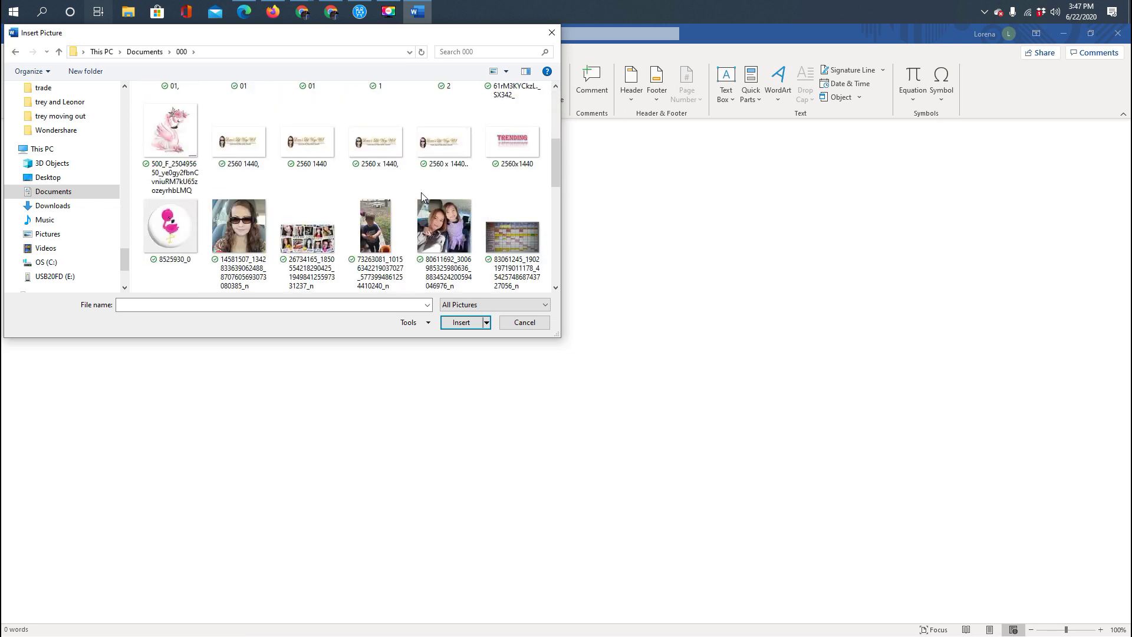
pyautogui.scroll(-5, 422, 196)
pyautogui.doubleClick(308, 174)
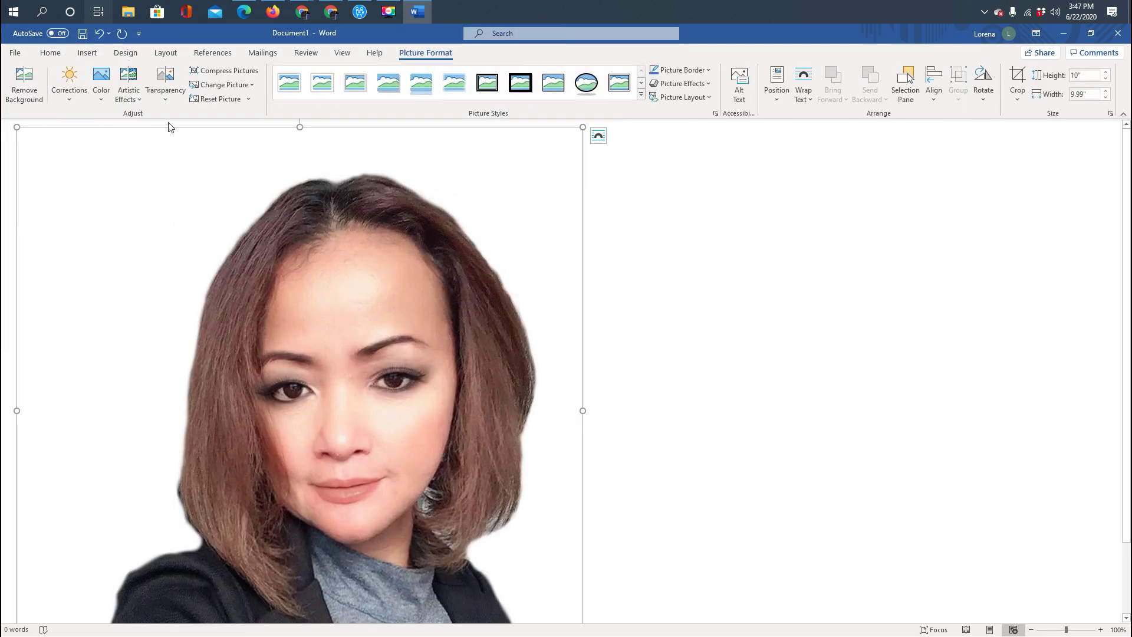
# Step: Shrink the portrait to about 4.46" by 4.46" and set its text wrapping to Behind Text
pyautogui.moveTo(41, 144); pyautogui.dragTo(328, 458)
pyautogui.moveTo(177, 271); pyautogui.dragTo(430, 326)
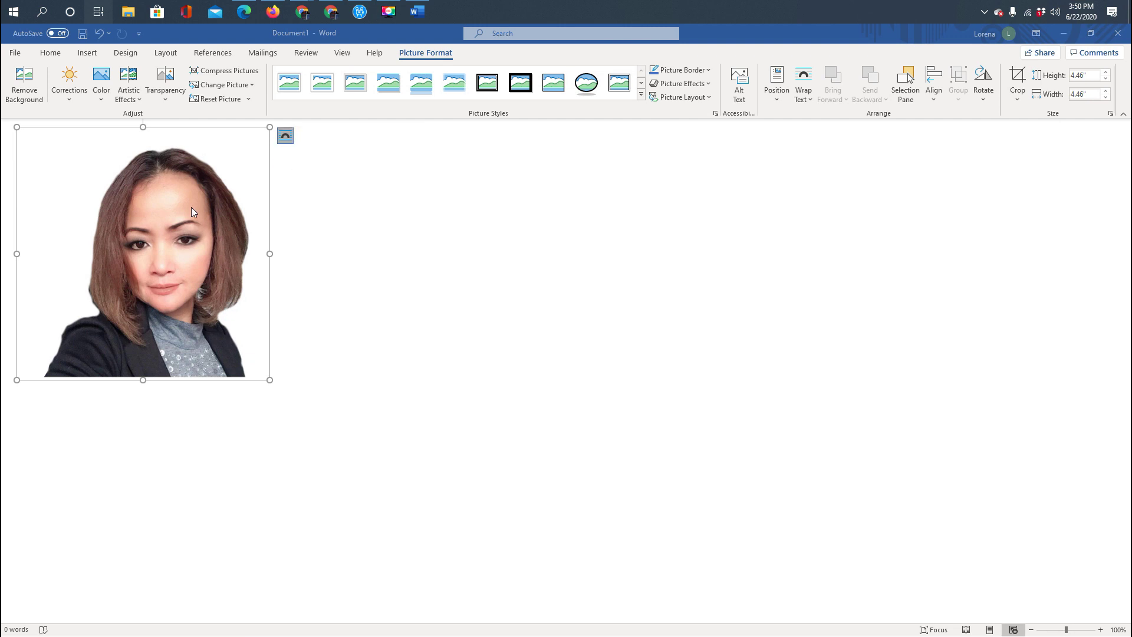
pyautogui.click(285, 136)
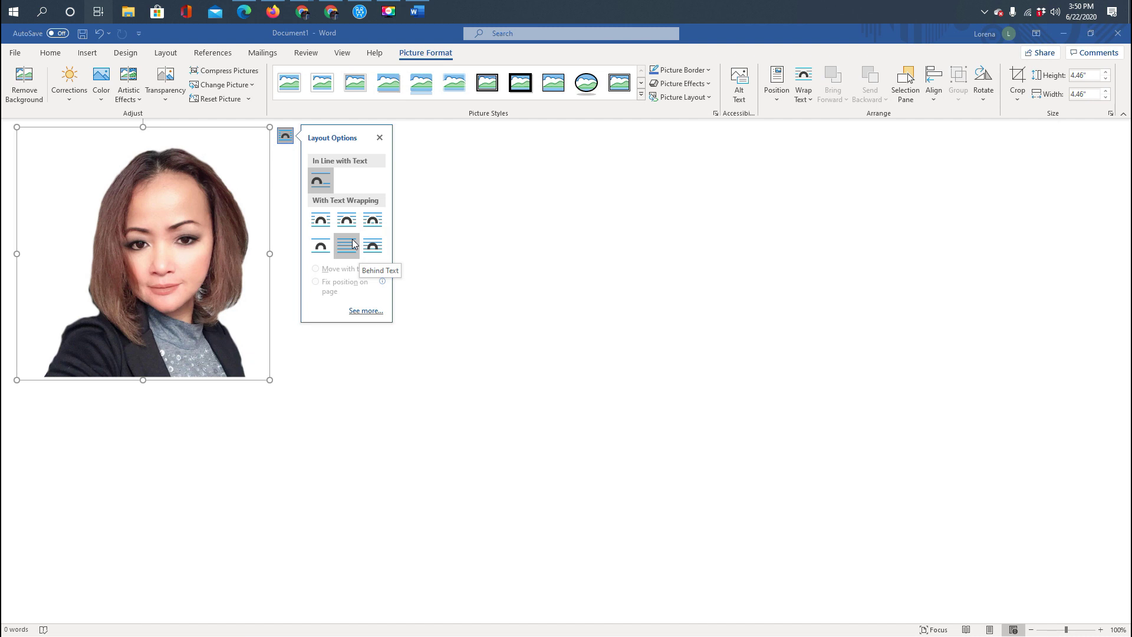
pyautogui.click(353, 245)
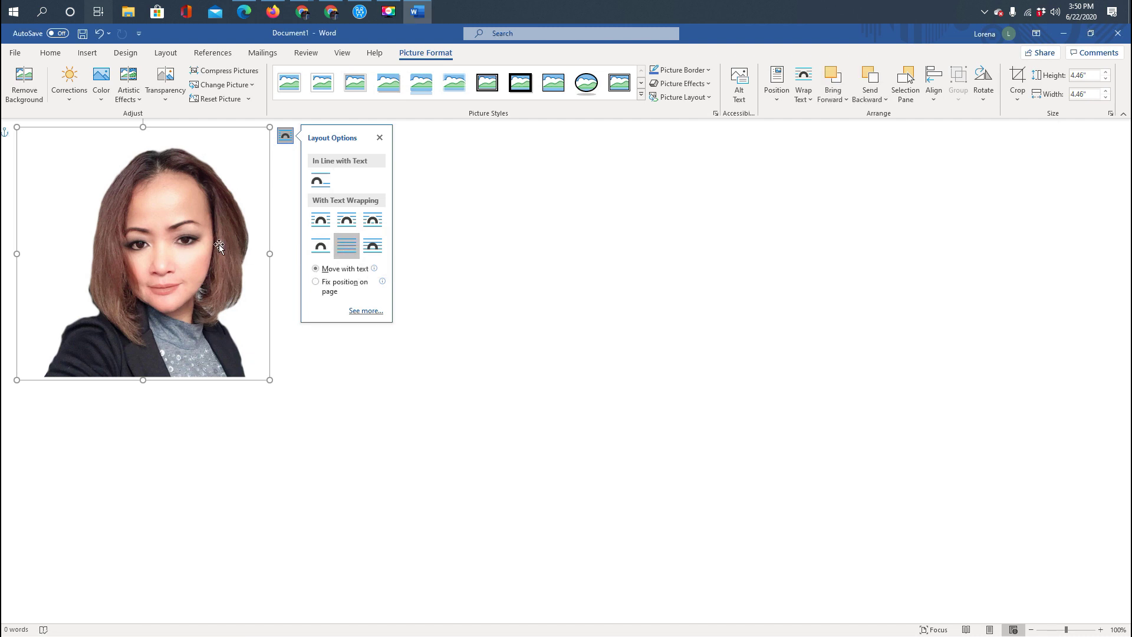
pyautogui.click(93, 380)
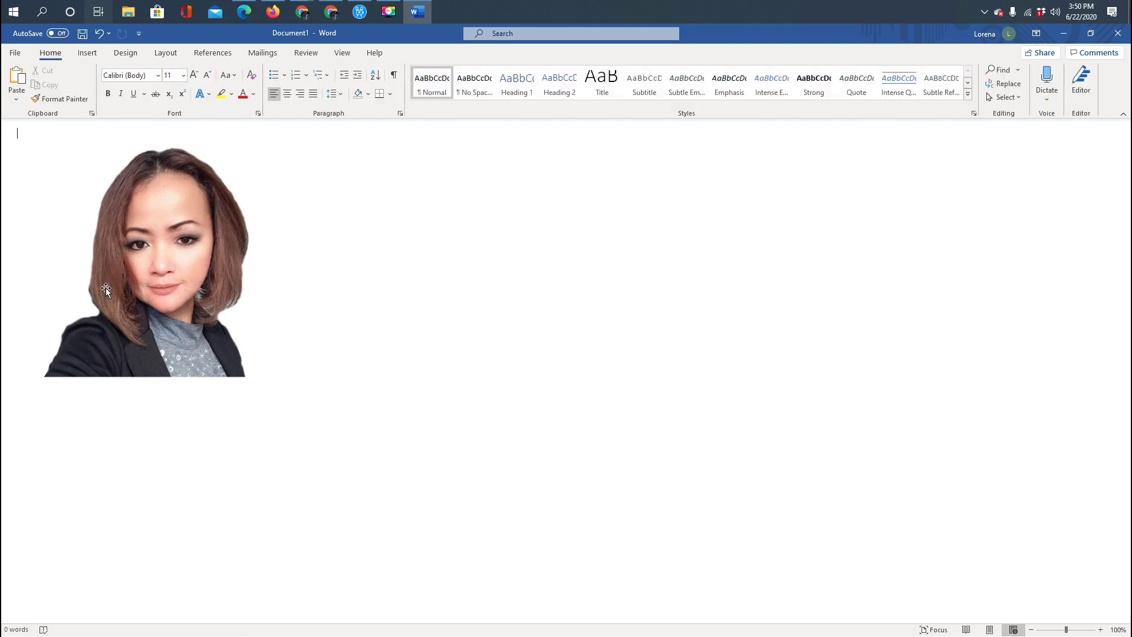
# Step: Move the portrait towards the middle of the page and reduce it to about 2.18" high and 1.93" wide
pyautogui.moveTo(105, 288); pyautogui.dragTo(460, 361)
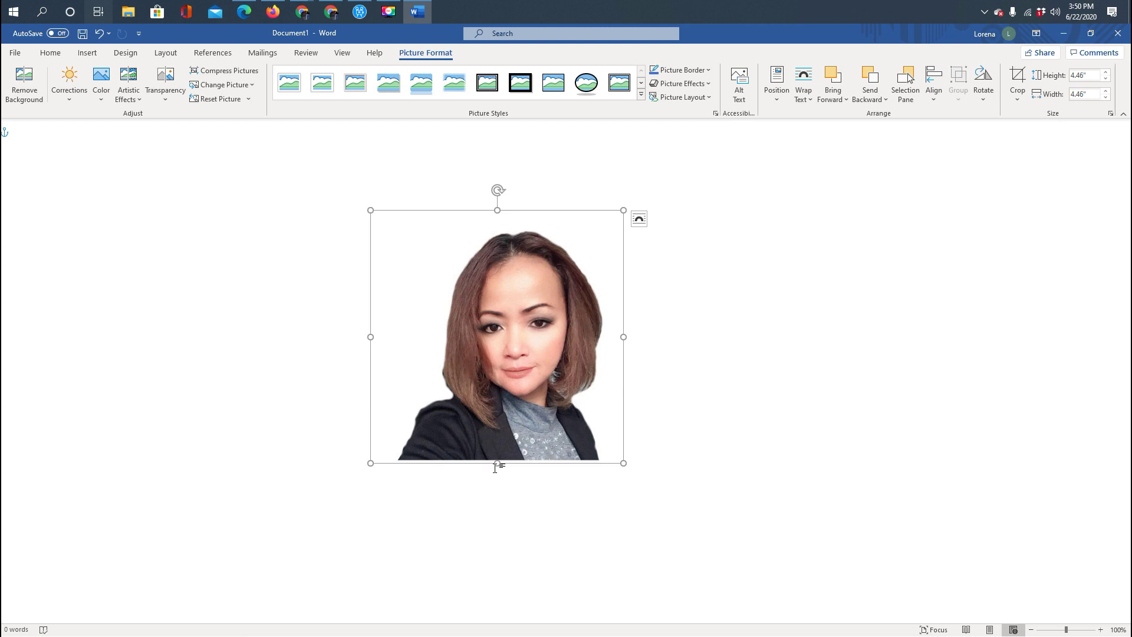
pyautogui.moveTo(497, 463); pyautogui.dragTo(547, 334)
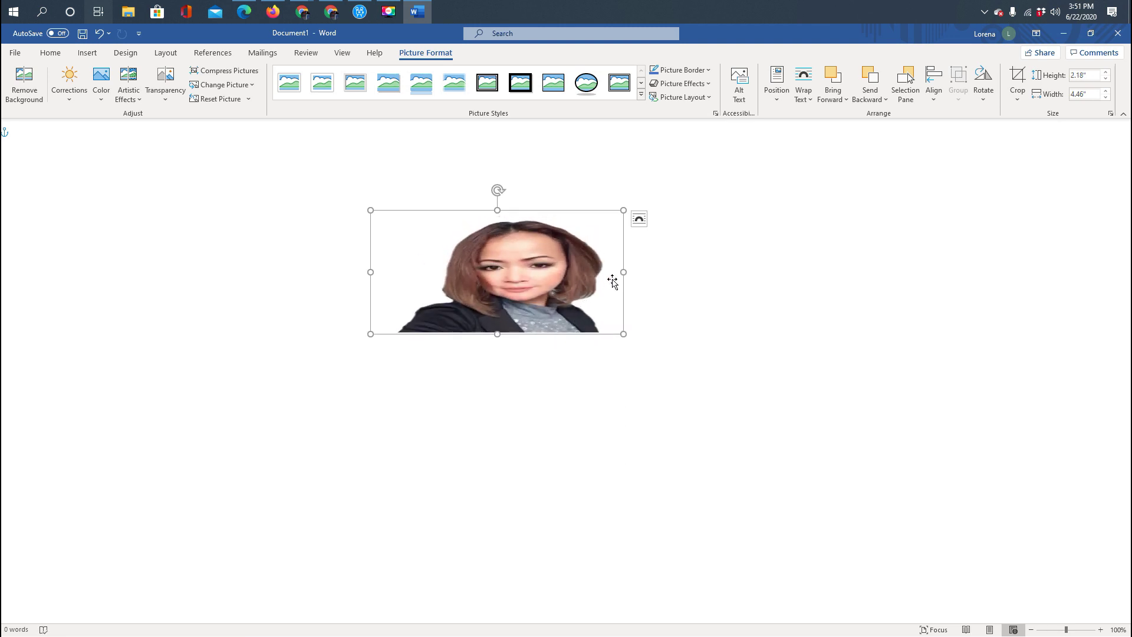
pyautogui.moveTo(623, 272); pyautogui.dragTo(446, 394)
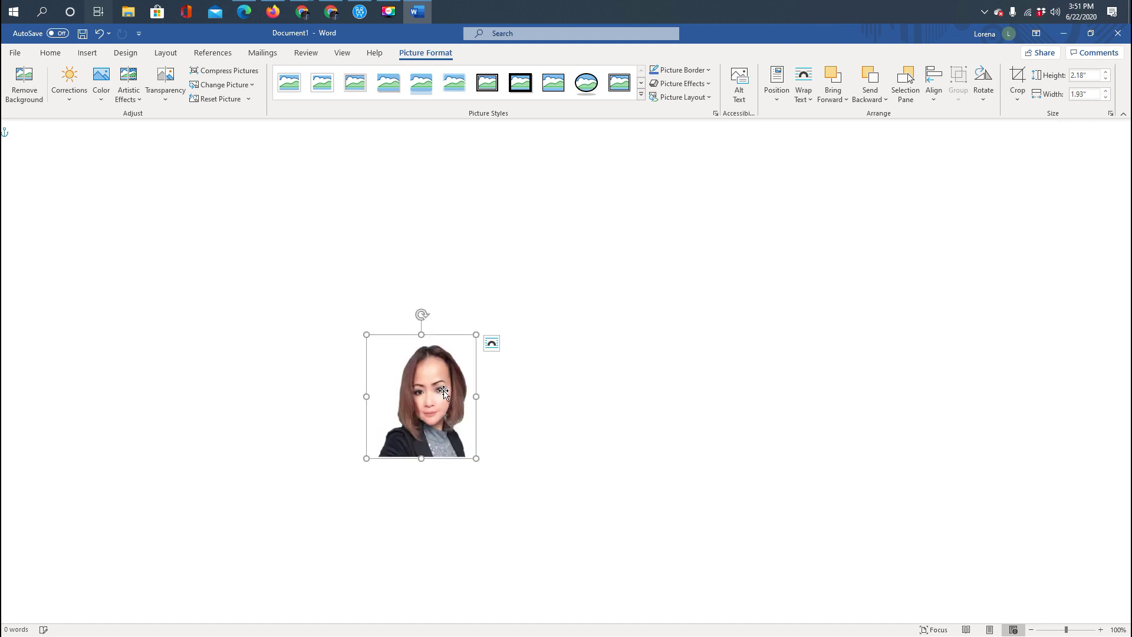
# Step: Add the text "Trending" on the blank area to the right of the portrait
pyautogui.click(595, 381)
pyautogui.doubleClick(595, 361)
pyautogui.write('Trending')
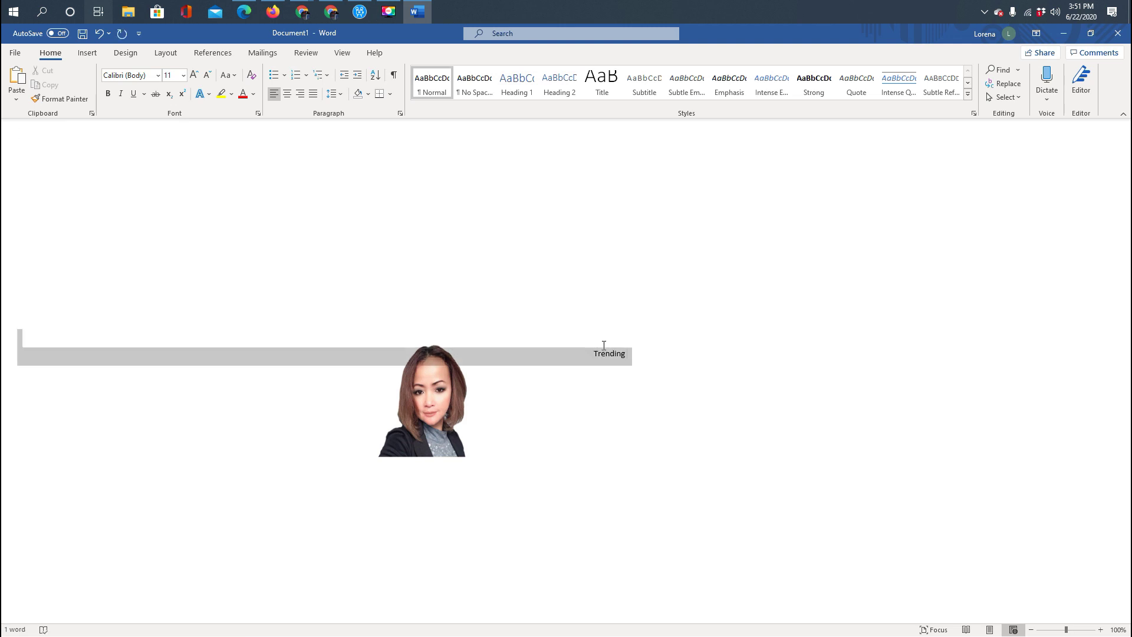
# Step: Format the word "Trending" in the Algerian font at size 72
pyautogui.doubleClick(609, 354)
pyautogui.click(183, 75)
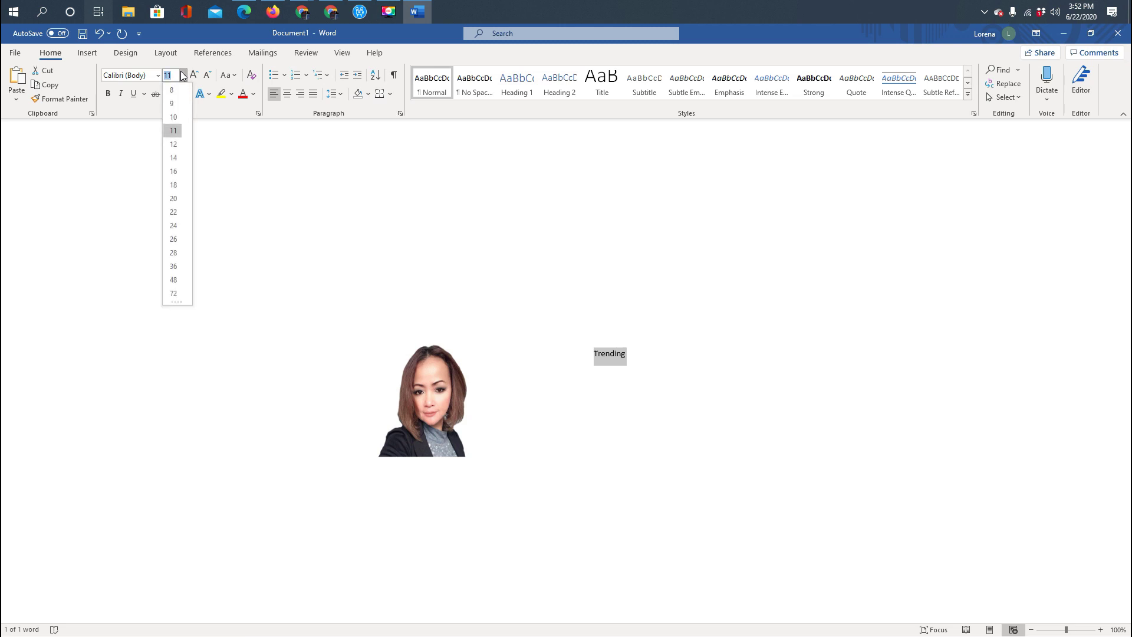
pyautogui.click(172, 294)
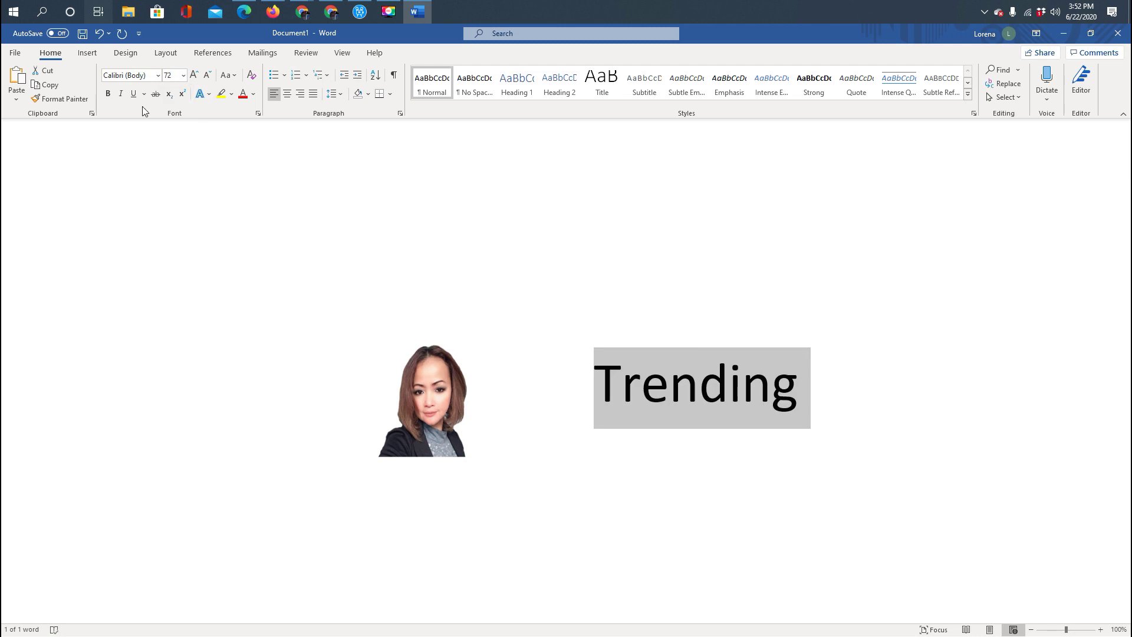
pyautogui.click(158, 75)
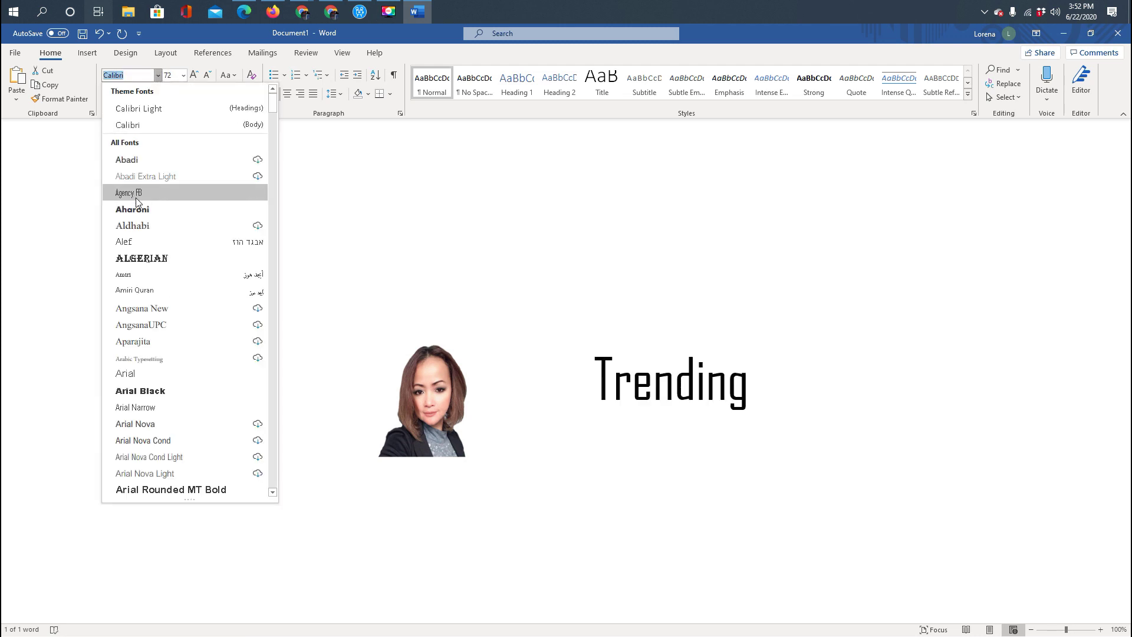
pyautogui.click(167, 259)
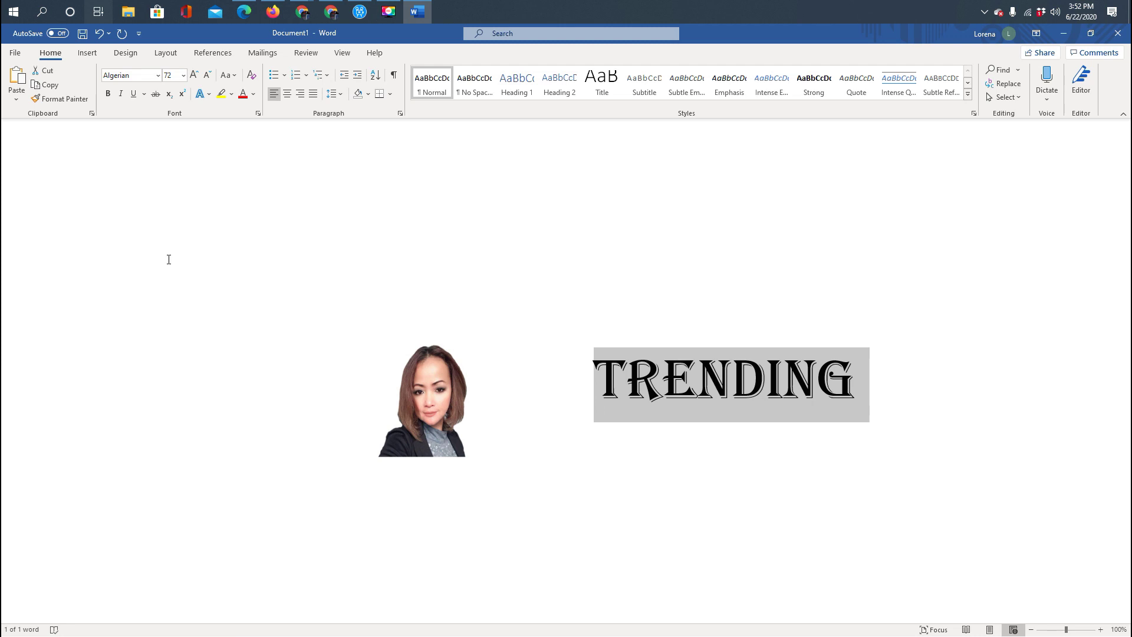
# Step: Give the word "Trending" a standard yellow text outline
pyautogui.click(209, 99)
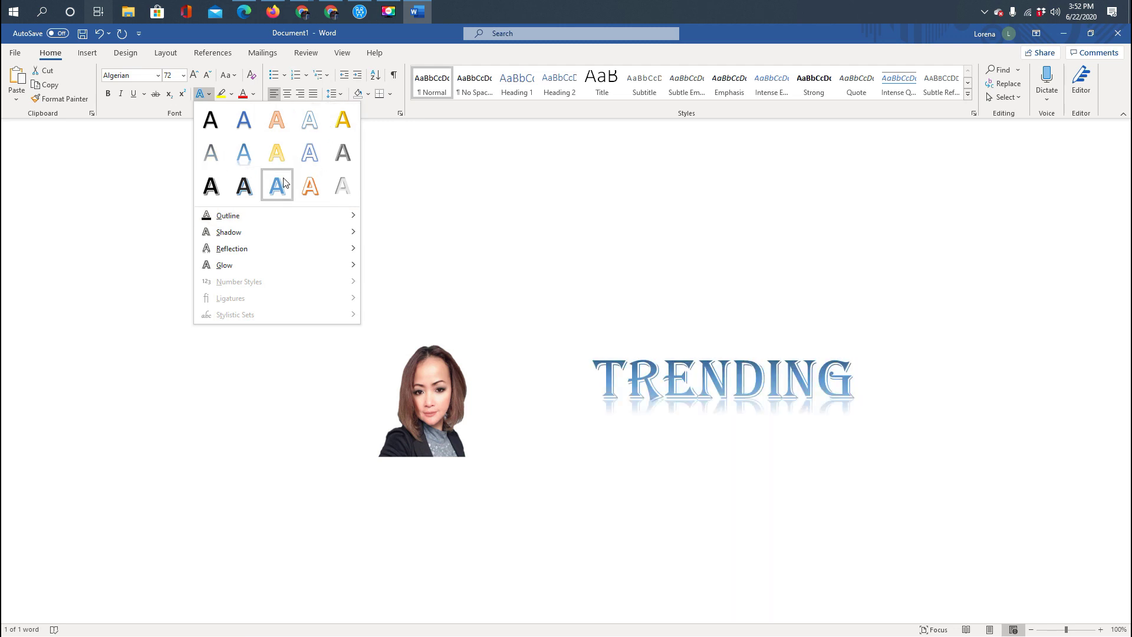
pyautogui.moveTo(336, 215)
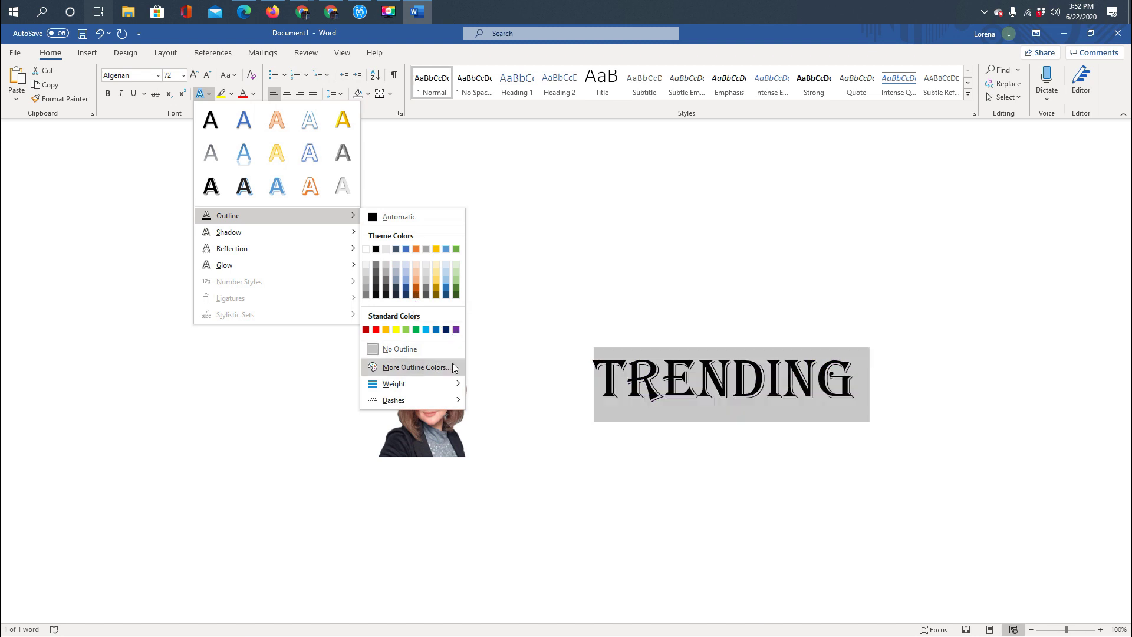
pyautogui.click(396, 330)
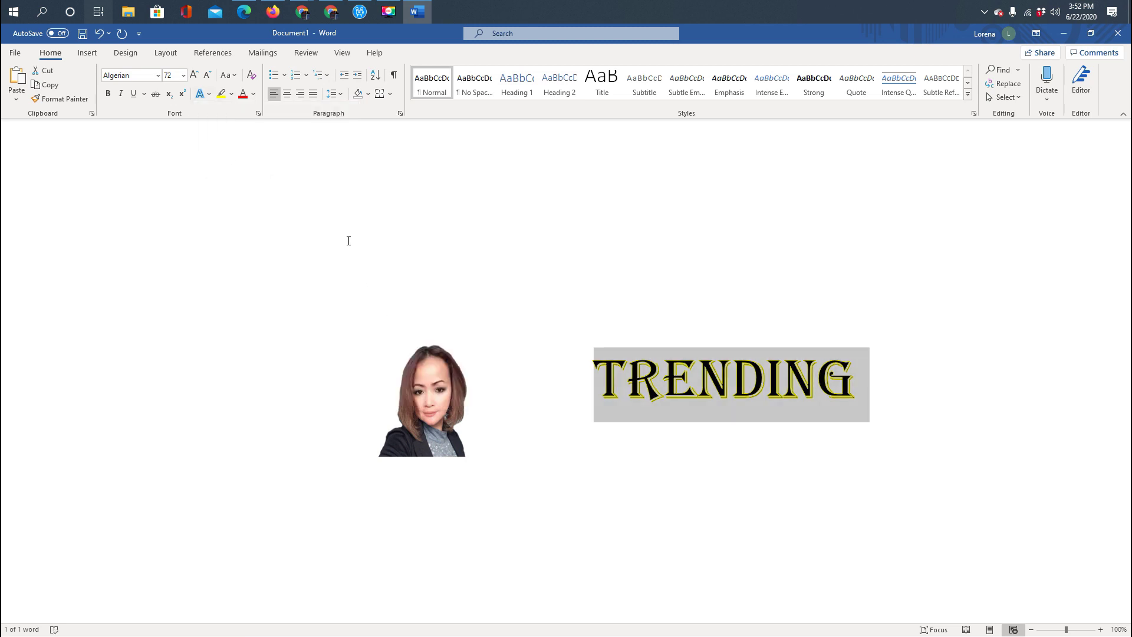
# Step: Try a yellow highlight on the word "Trending" and set its highlighting back to No Color
pyautogui.click(232, 94)
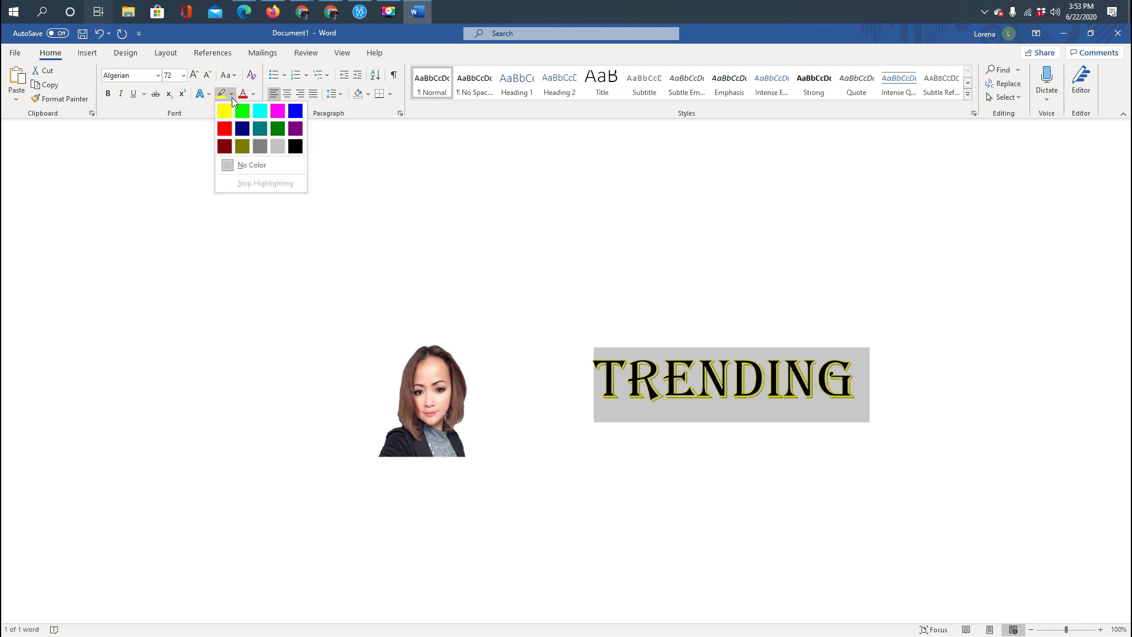
pyautogui.click(226, 108)
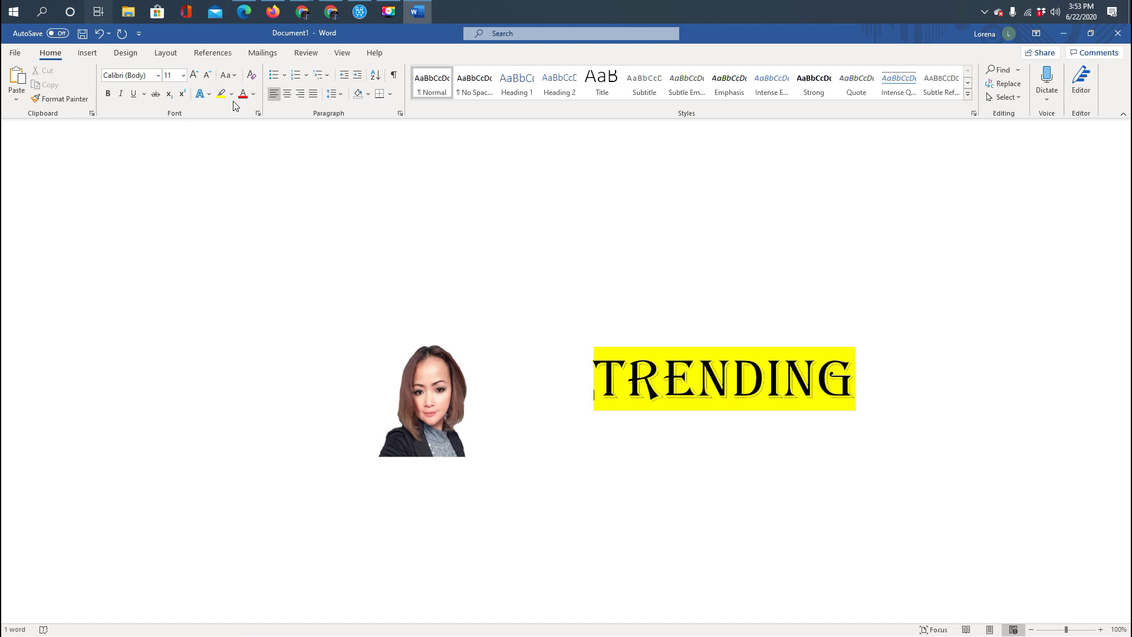
pyautogui.click(231, 94)
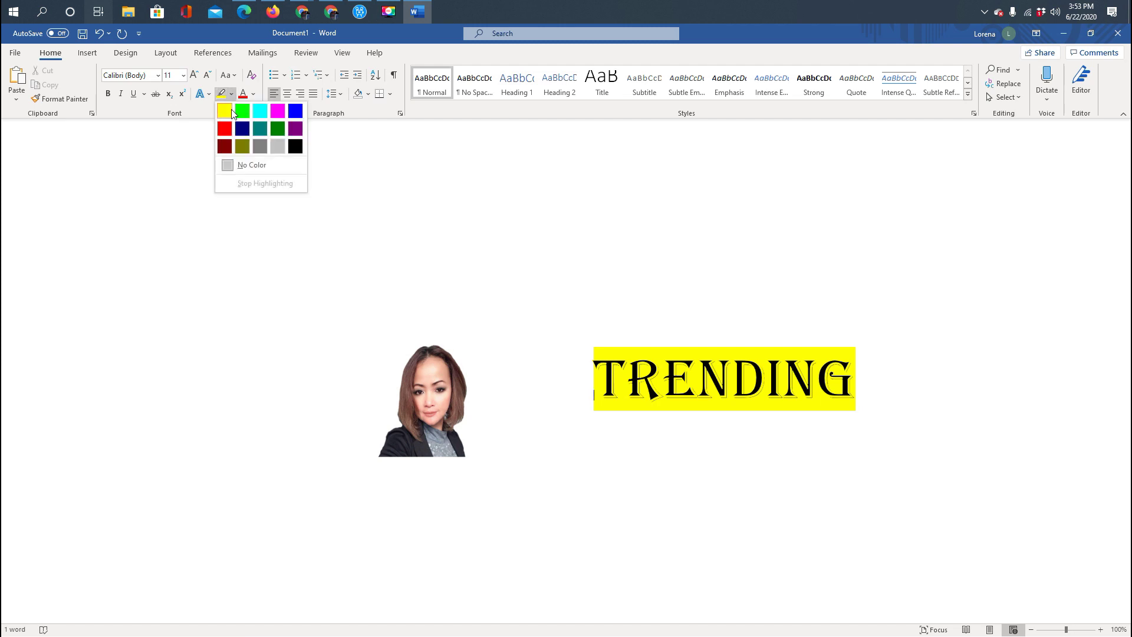
pyautogui.click(238, 165)
pyautogui.moveTo(620, 374); pyautogui.dragTo(855, 379)
pyautogui.tripleClick(625, 374)
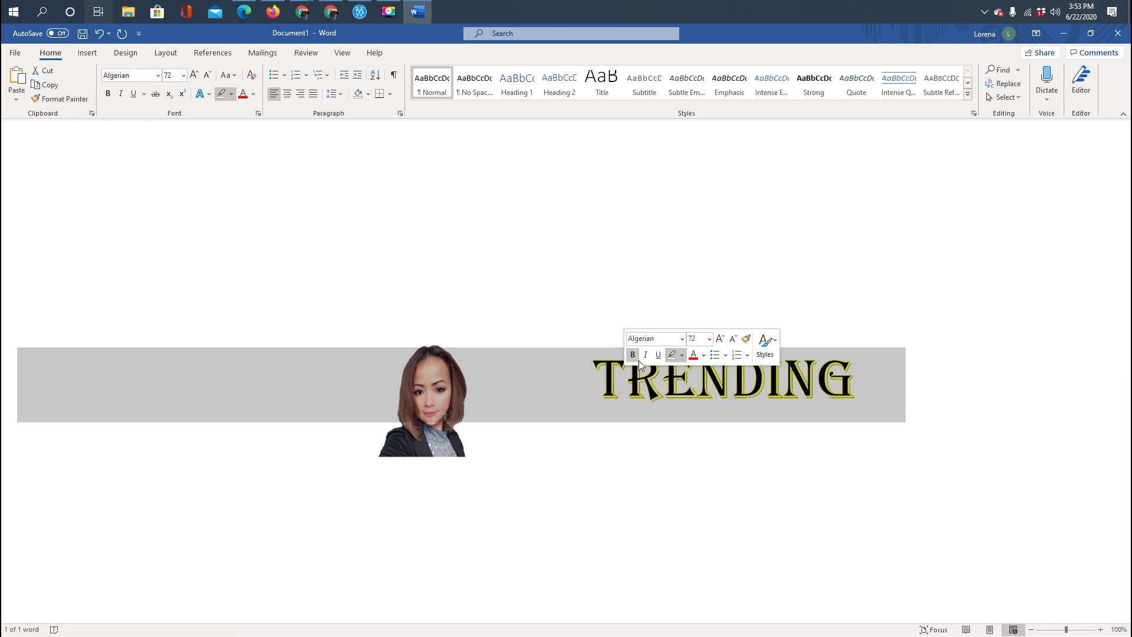
pyautogui.click(674, 357)
pyautogui.click(627, 318)
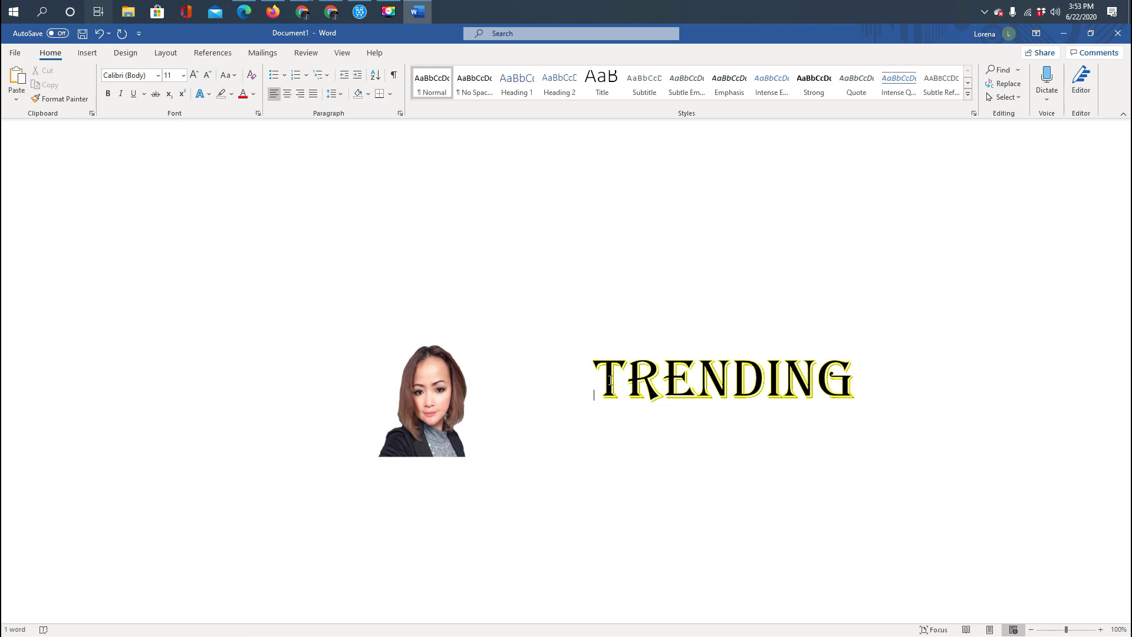
# Step: Set the font color of the word "Trending" to standard dark blue
pyautogui.moveTo(596, 352); pyautogui.dragTo(885, 382)
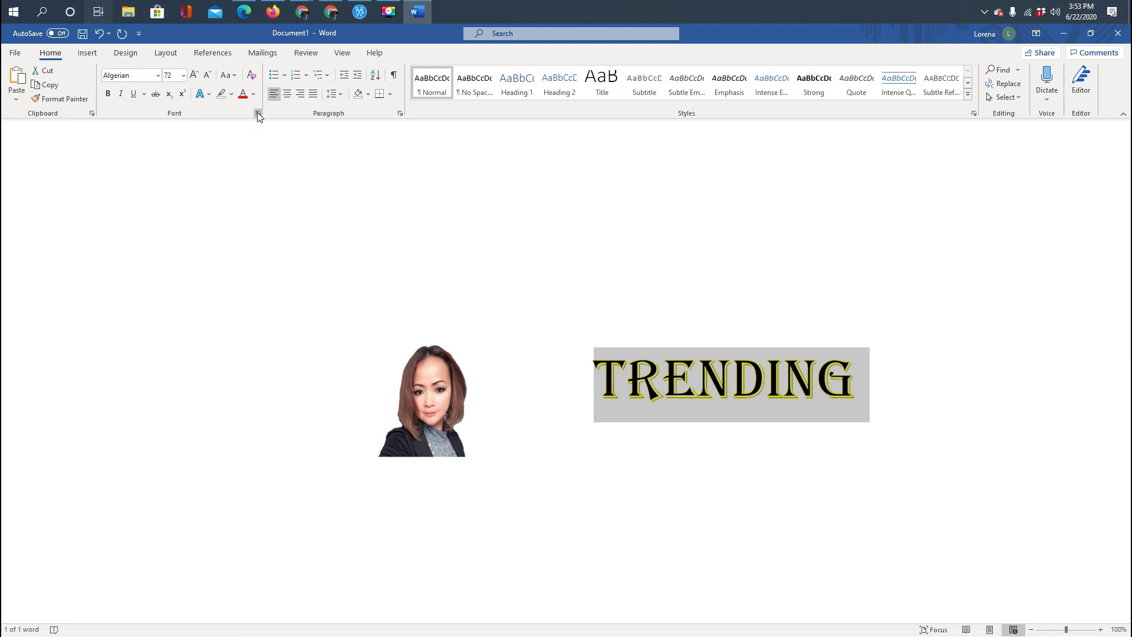
pyautogui.click(252, 95)
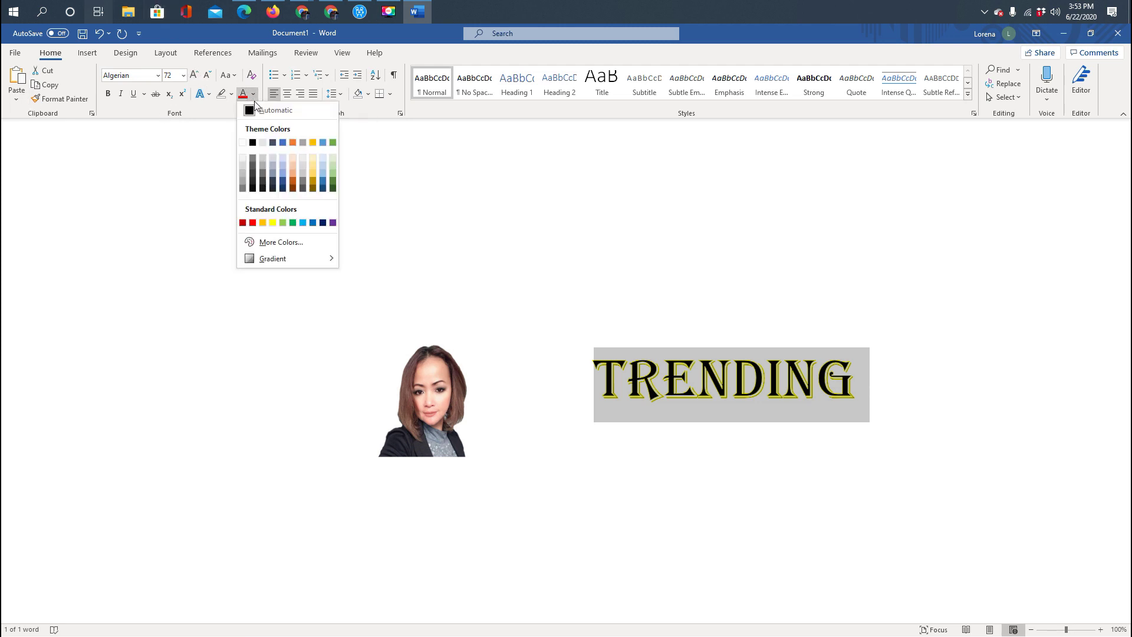
pyautogui.click(323, 223)
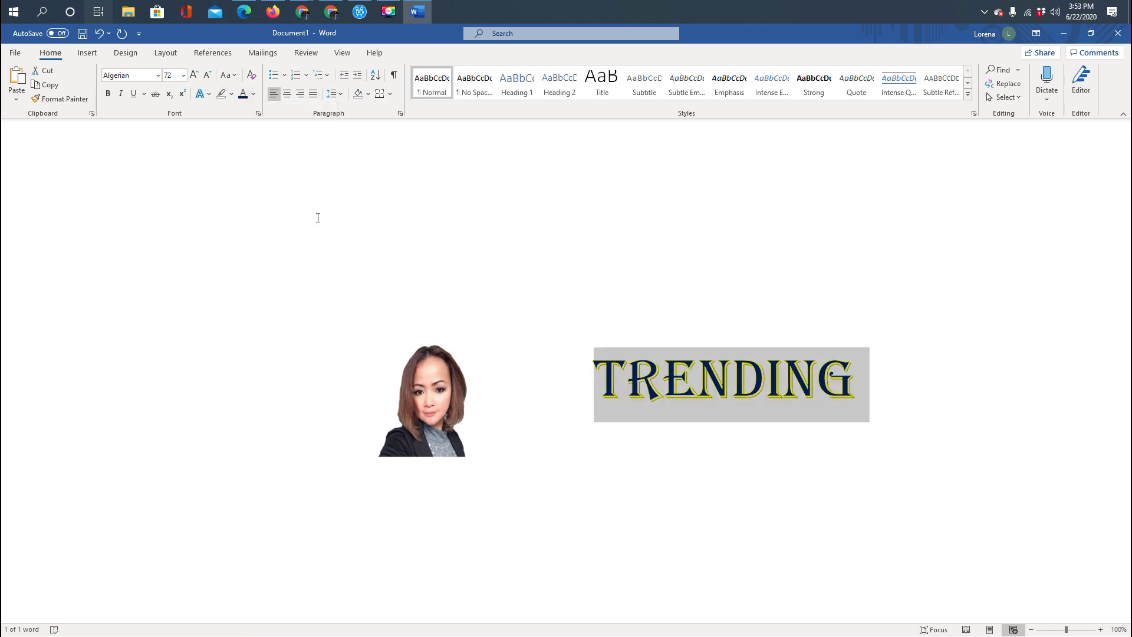
# Step: Apply an upper-left perspective shadow and a half-height touching reflection to the word "Trending"
pyautogui.click(209, 96)
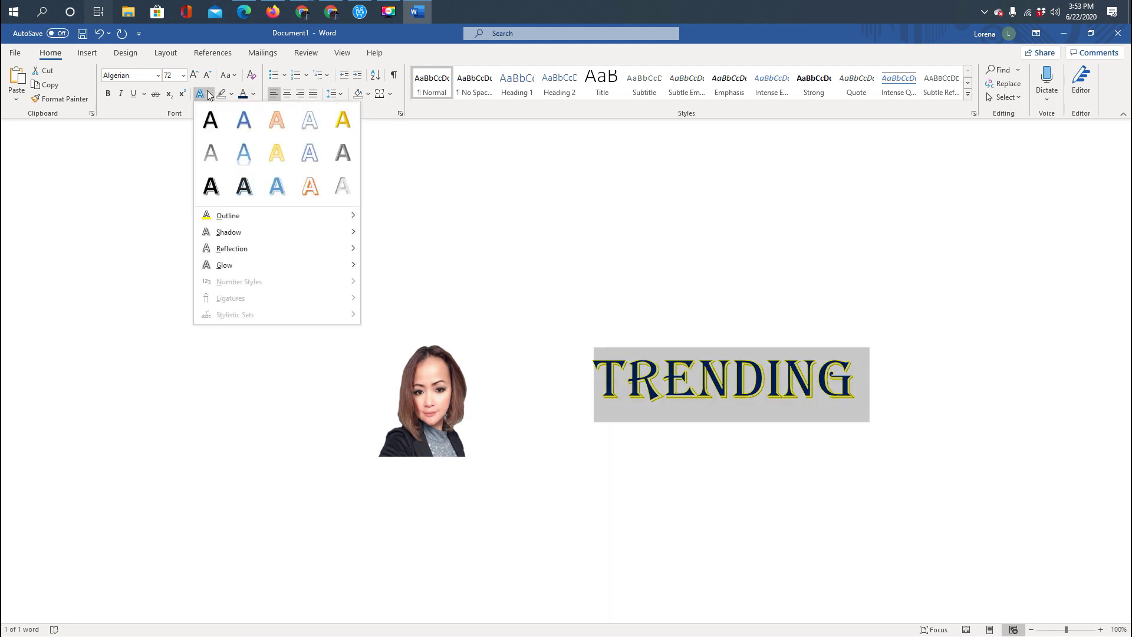
pyautogui.moveTo(342, 237)
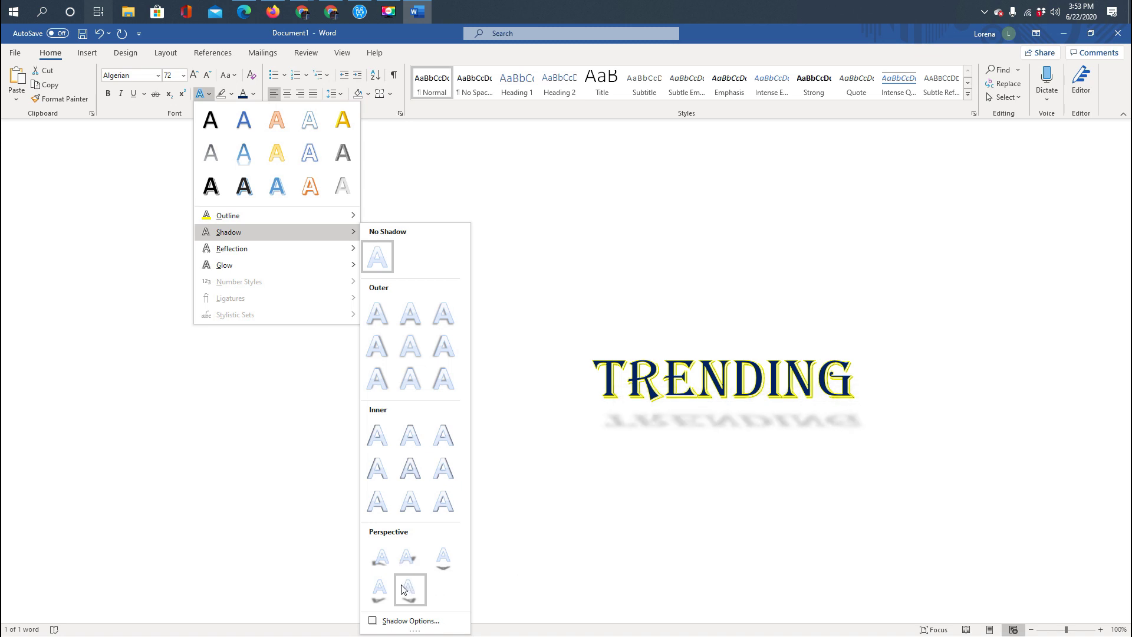
pyautogui.click(378, 556)
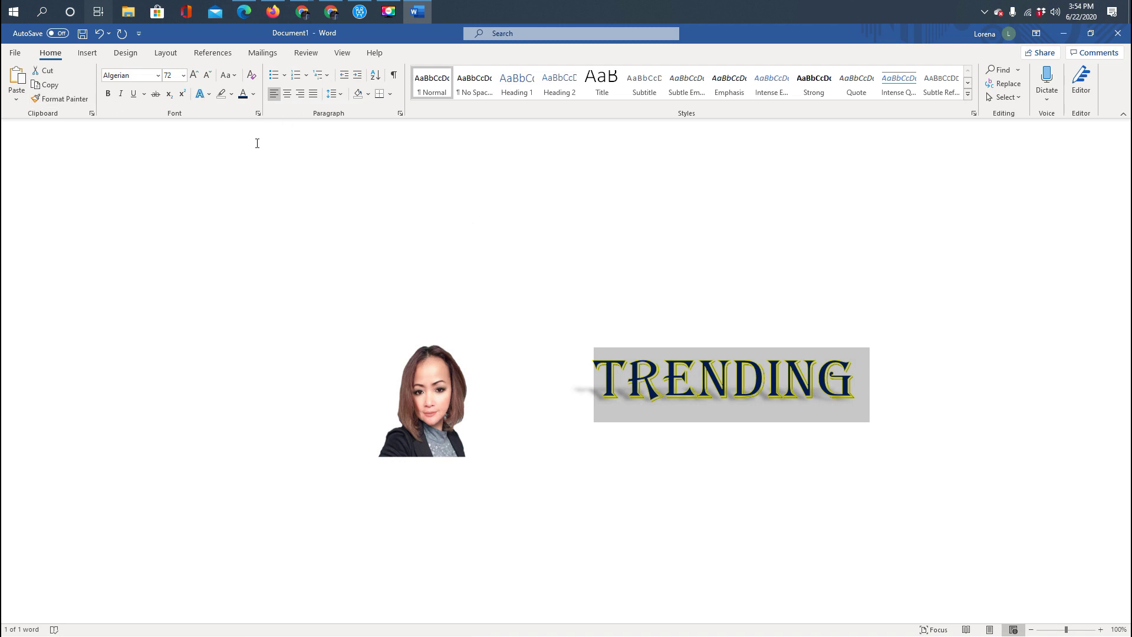
pyautogui.click(211, 95)
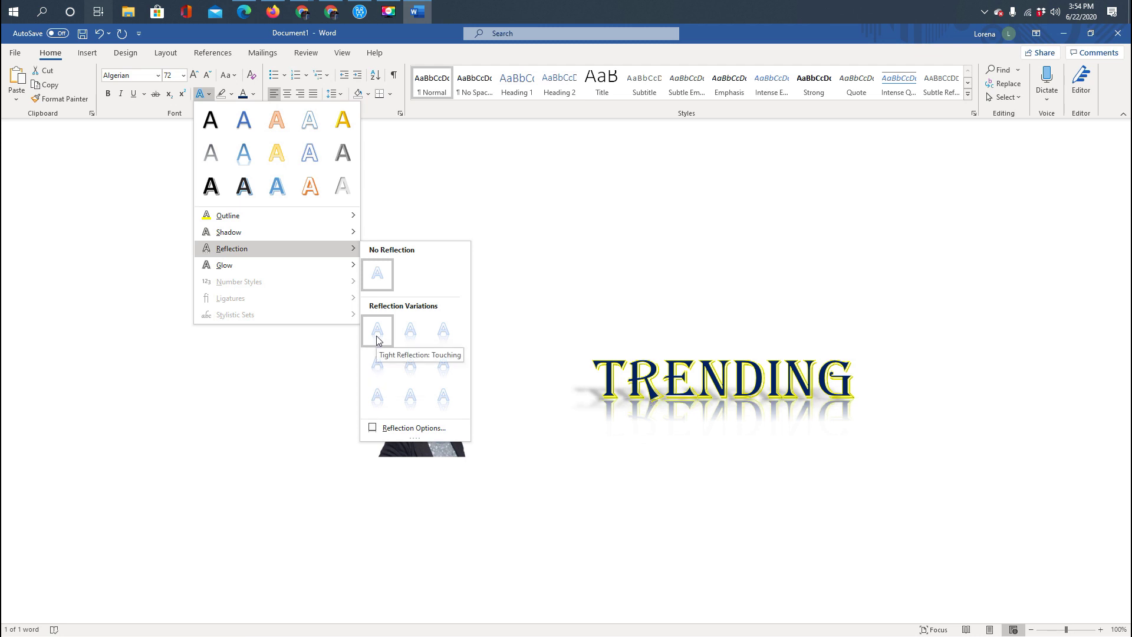
pyautogui.click(406, 335)
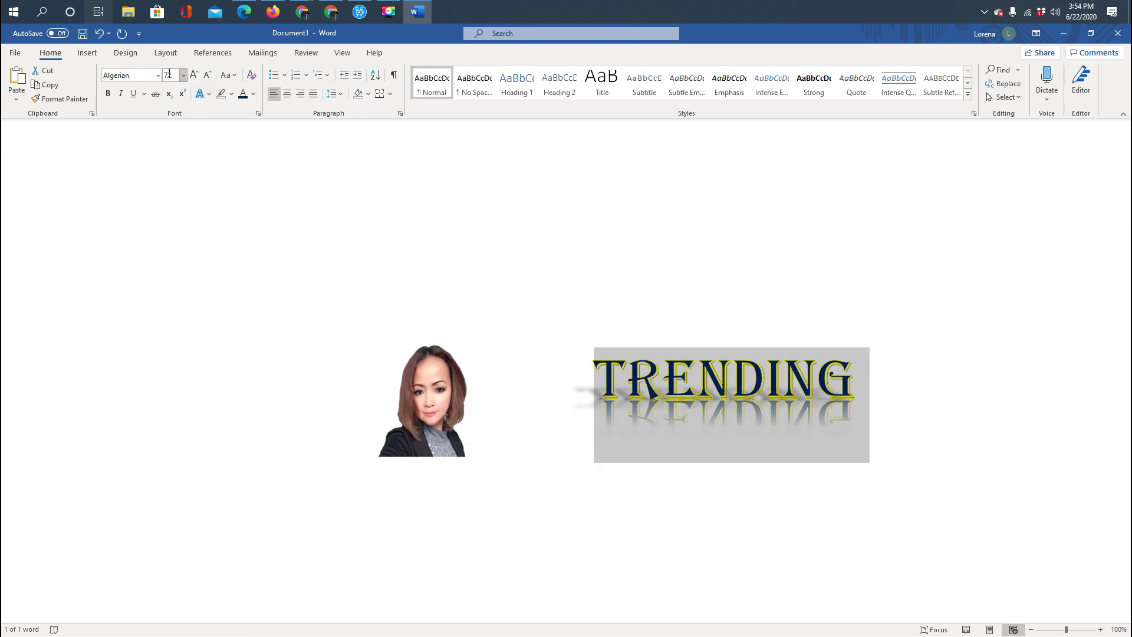
# Step: Open the detailed glow options for the word "Trending"
pyautogui.click(207, 95)
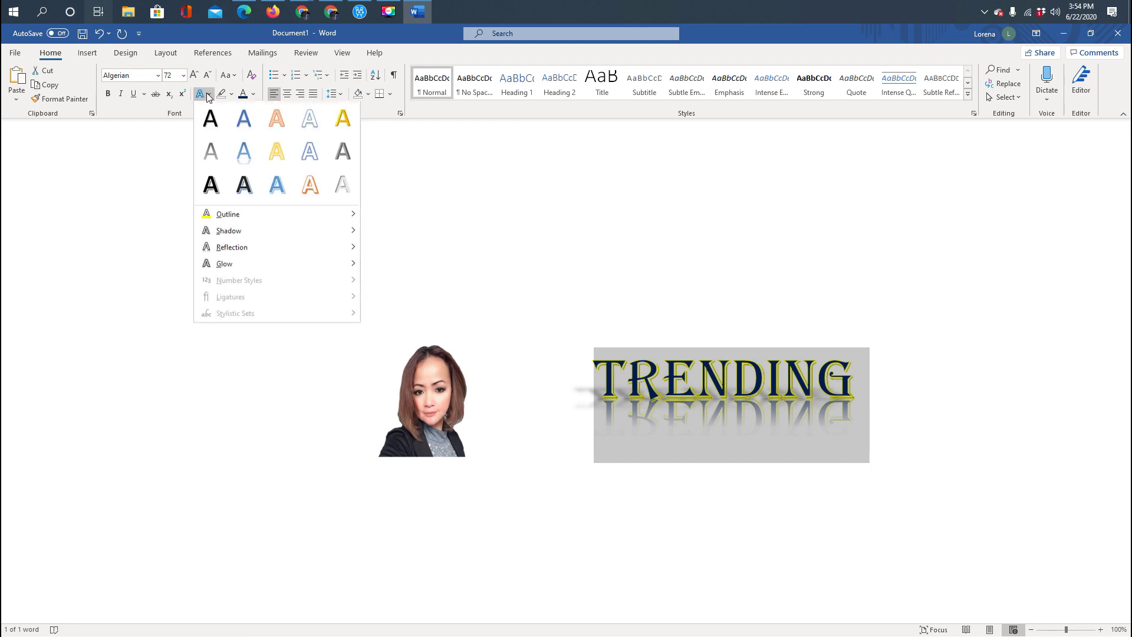
pyautogui.moveTo(267, 267)
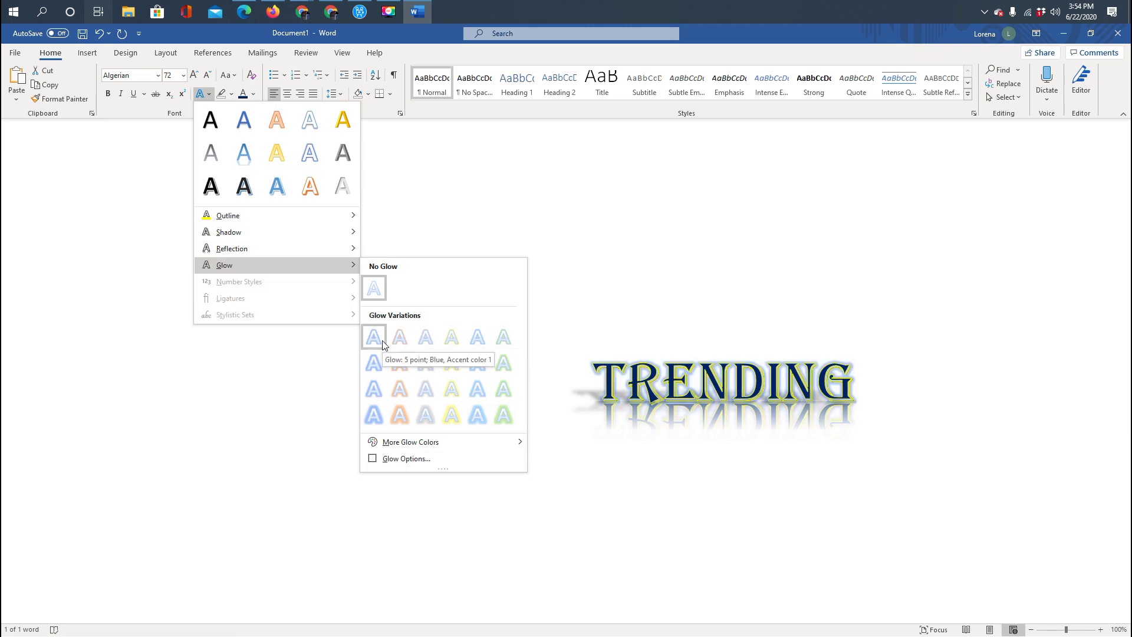
pyautogui.moveTo(490, 440)
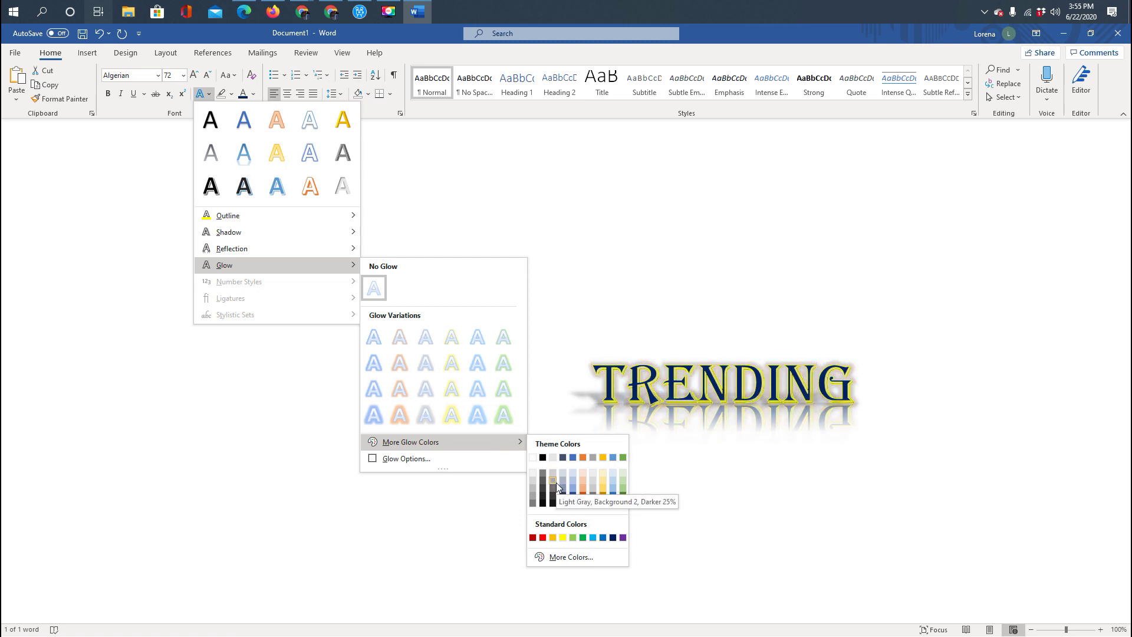
pyautogui.click(440, 465)
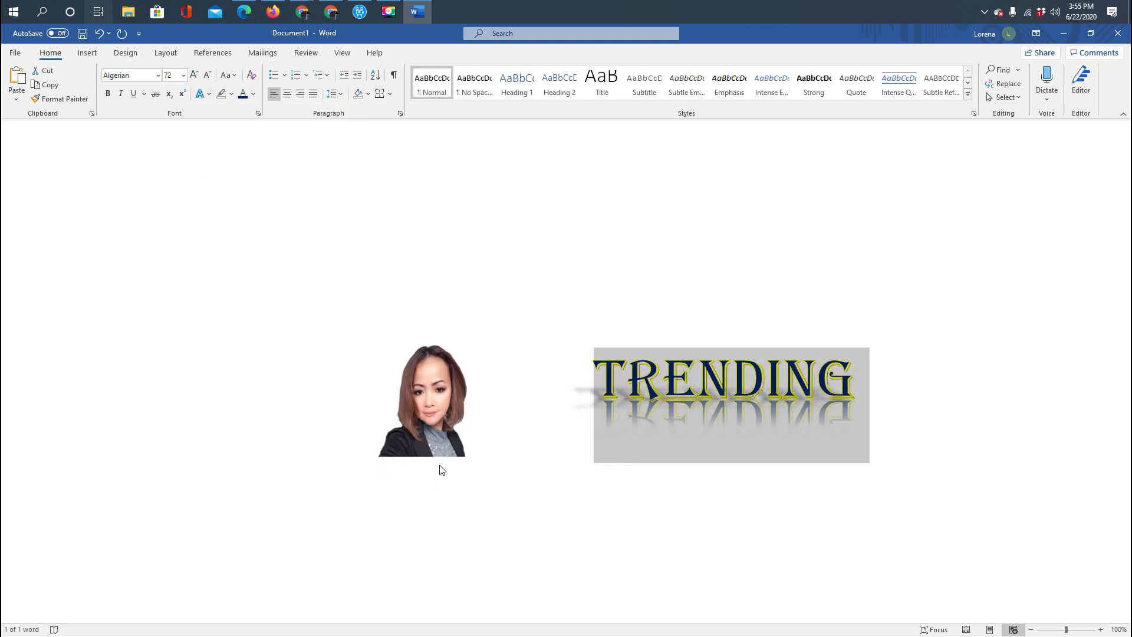
# Step: Give the word "Trending" a bright magenta glow (#FF00FF) picked from the extended color palette
pyautogui.click(202, 94)
pyautogui.moveTo(331, 271)
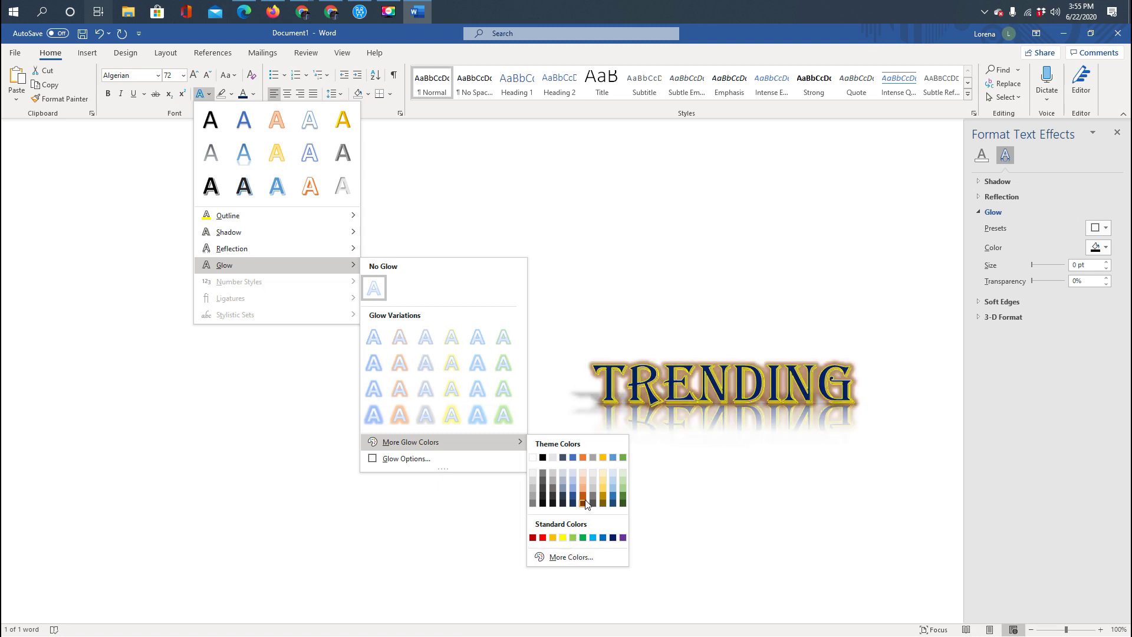
pyautogui.click(571, 557)
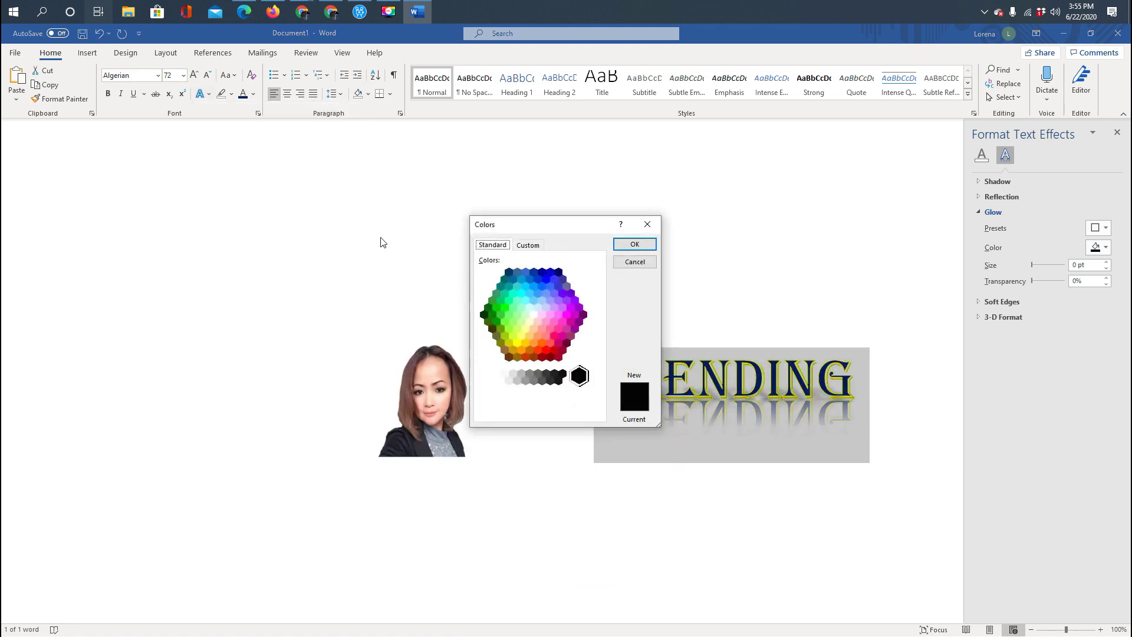
pyautogui.moveTo(594, 224); pyautogui.dragTo(304, 184)
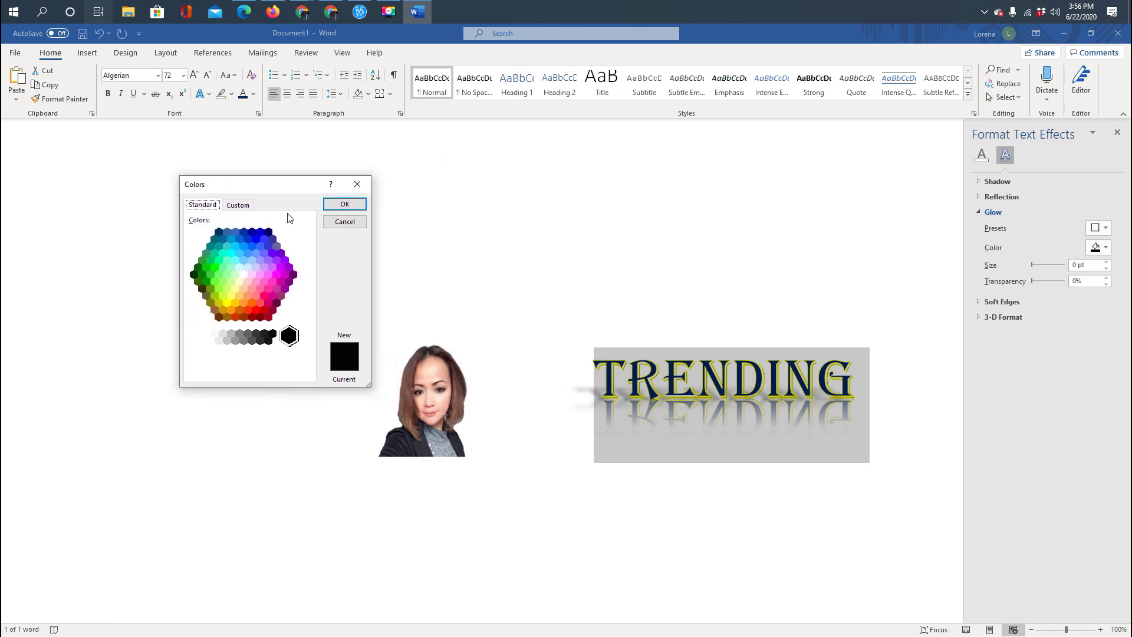
pyautogui.click(275, 274)
pyautogui.click(346, 204)
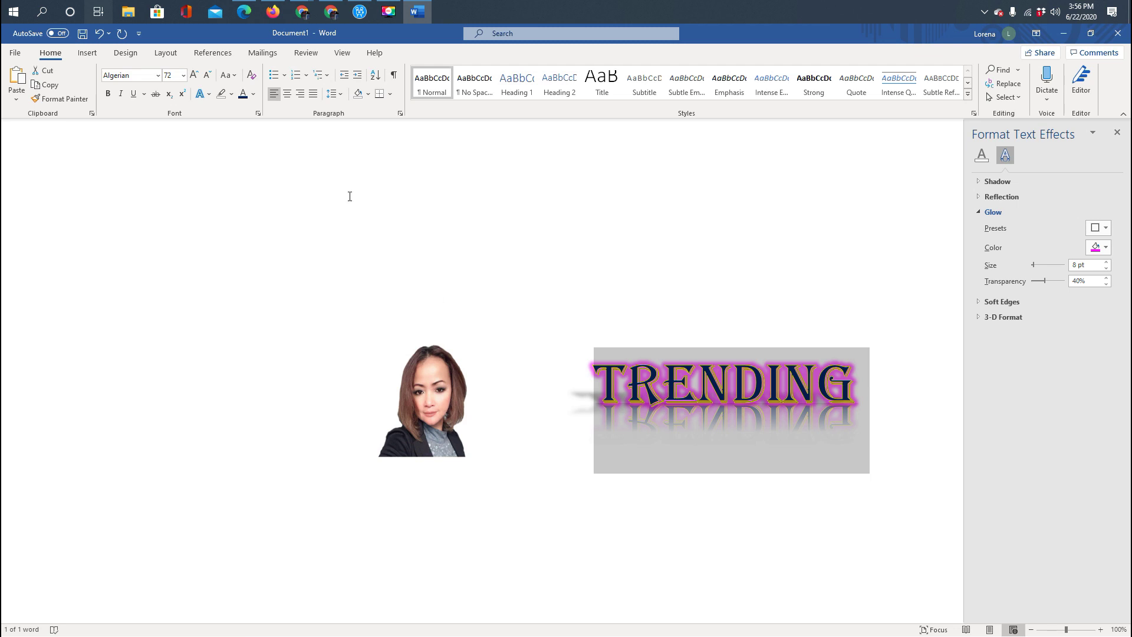
# Step: Lighten the glow around the word "Trending" to a paler pink using a custom color
pyautogui.click(203, 95)
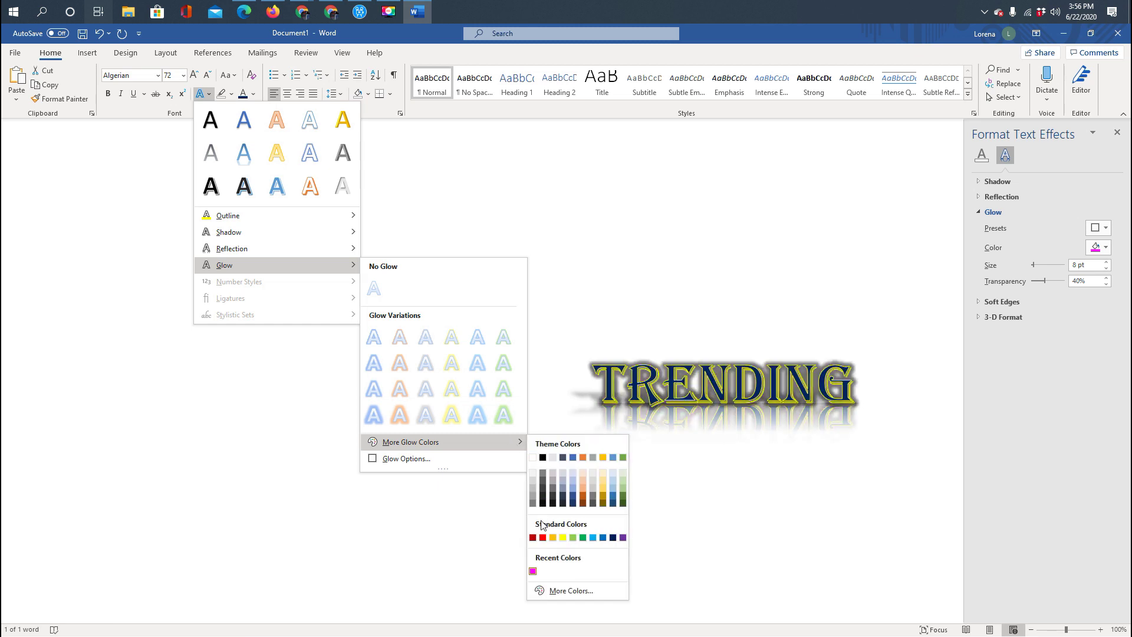
pyautogui.click(577, 590)
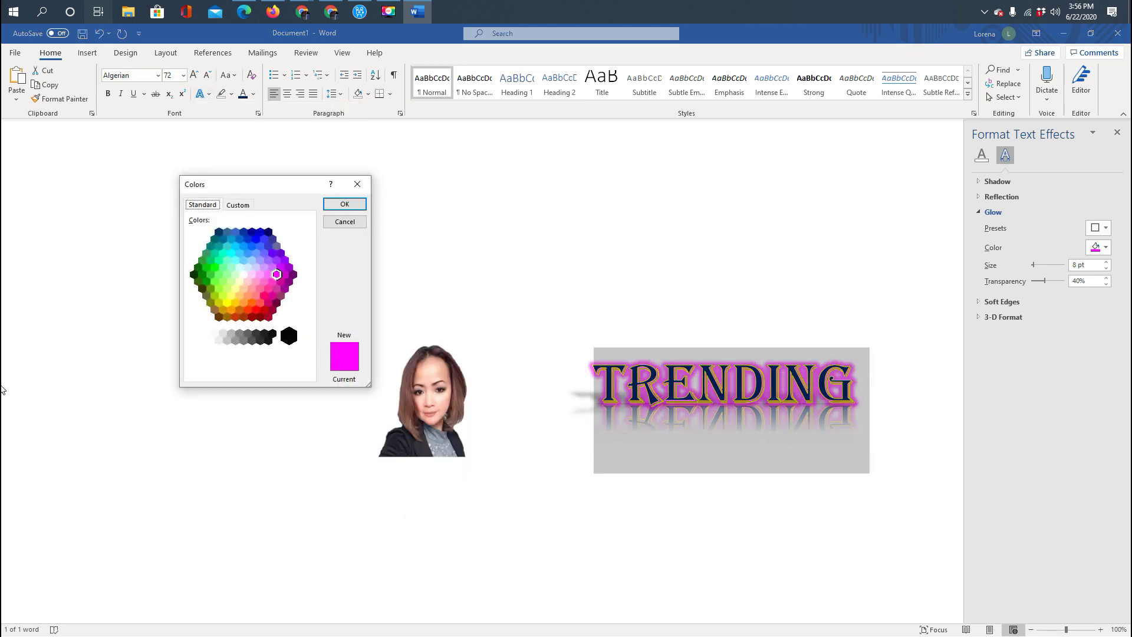
pyautogui.click(233, 207)
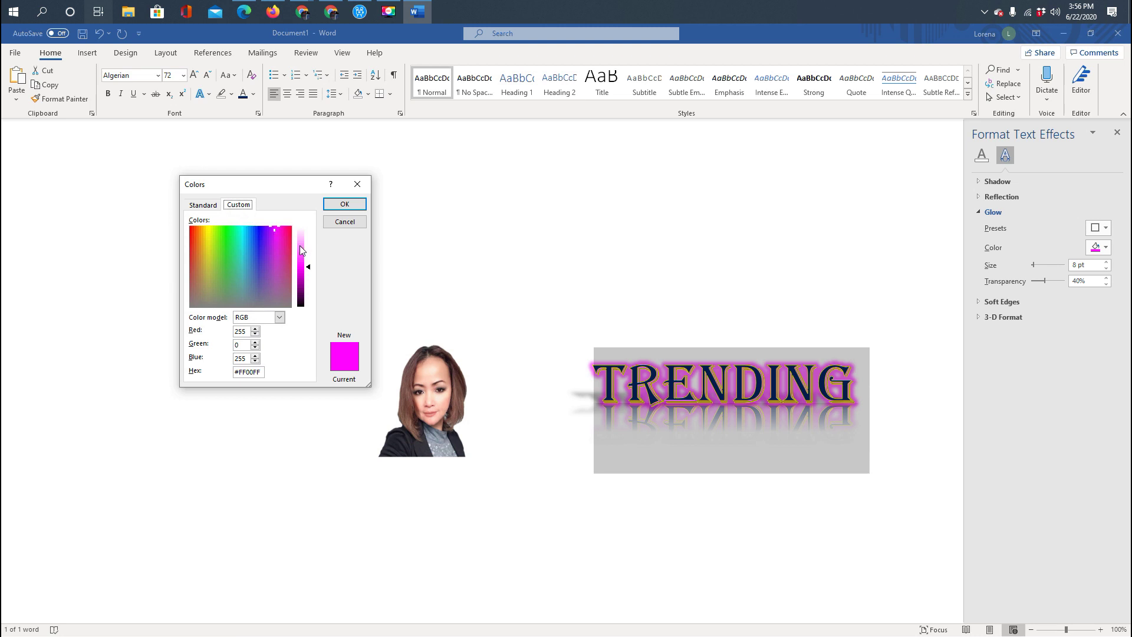
pyautogui.click(301, 251)
pyautogui.click(339, 207)
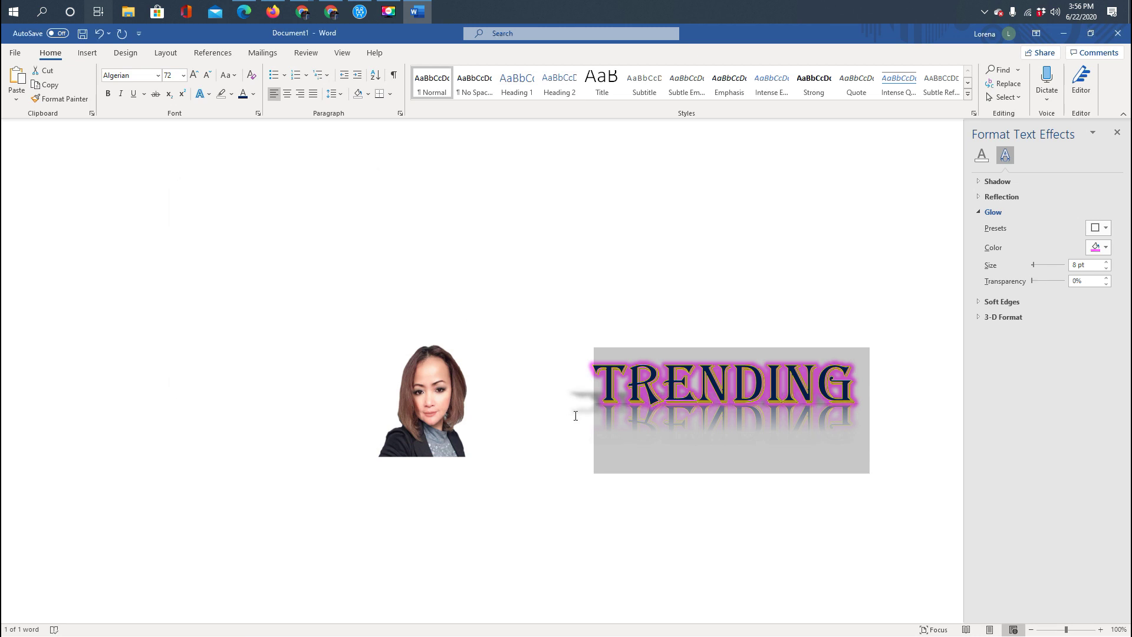
pyautogui.click(619, 320)
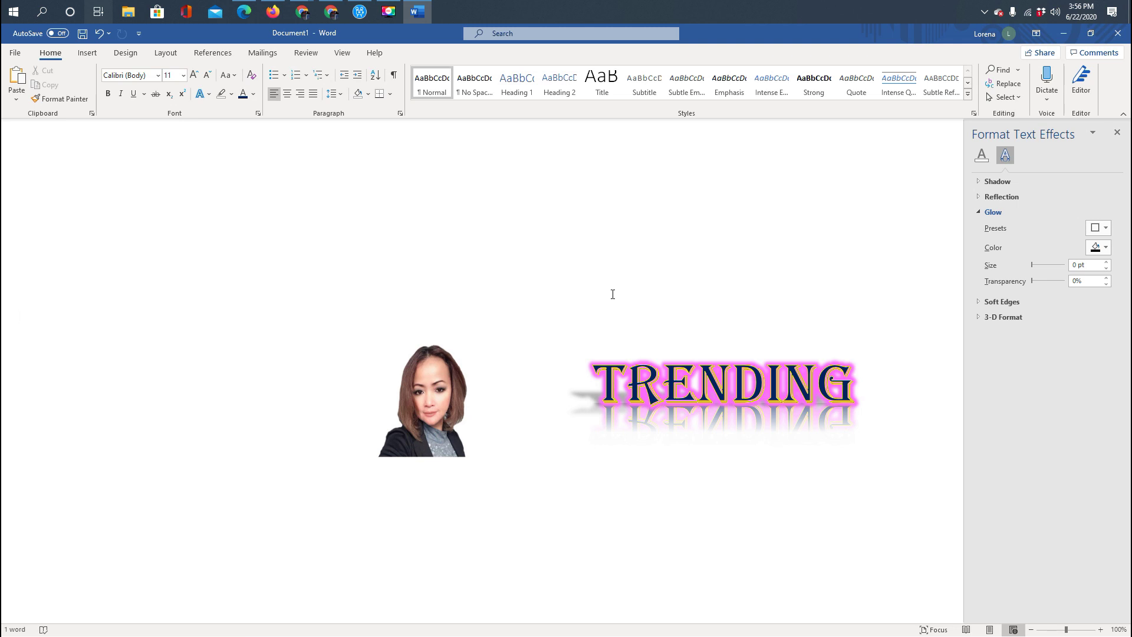
# Step: Change the glow color of the word "Trending" to standard light green
pyautogui.moveTo(867, 398); pyautogui.dragTo(593, 378)
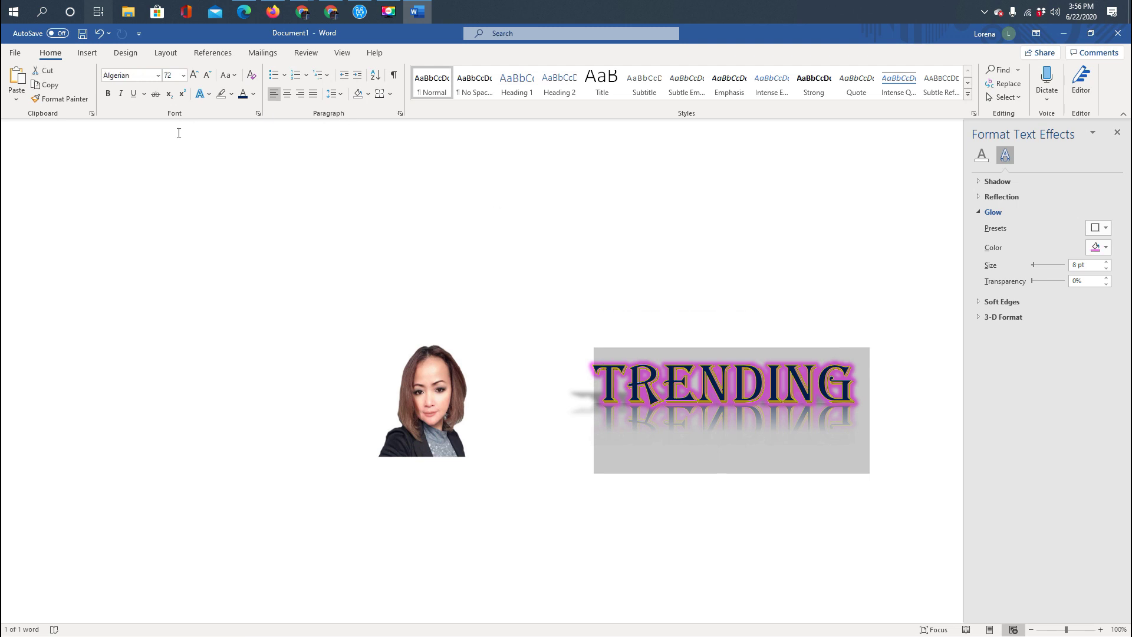
pyautogui.click(203, 96)
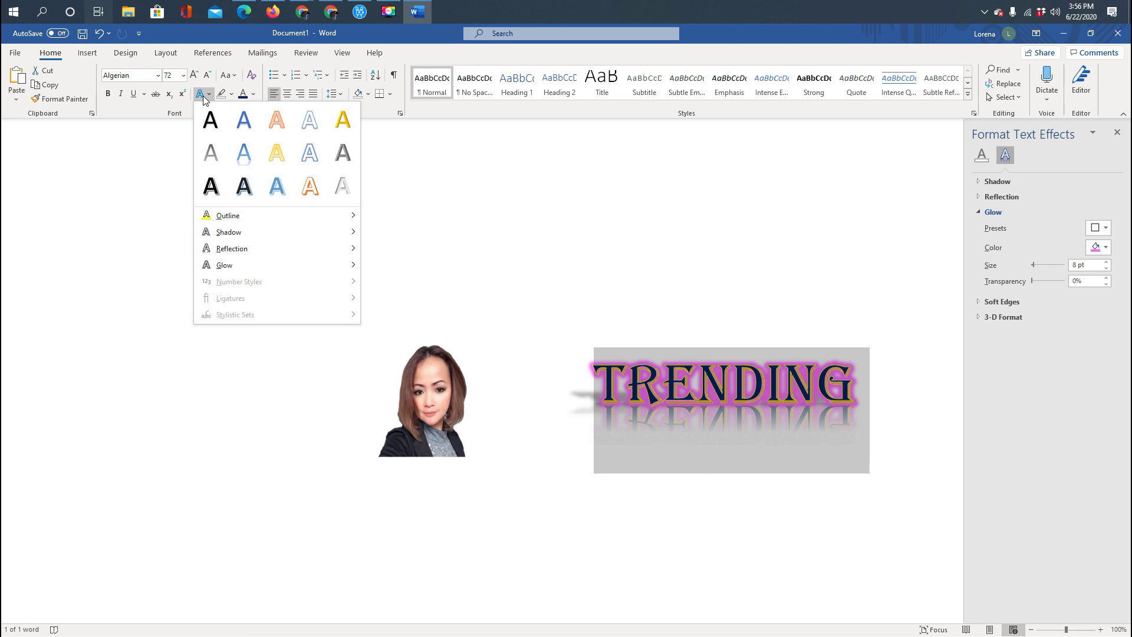
pyautogui.moveTo(339, 269)
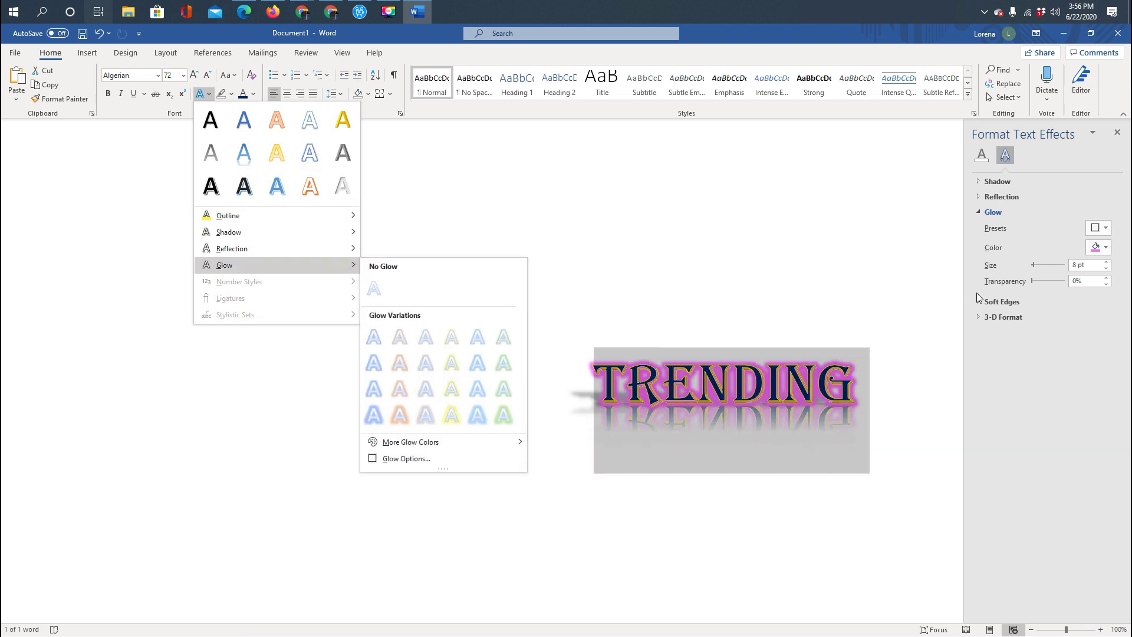
pyautogui.click(1058, 223)
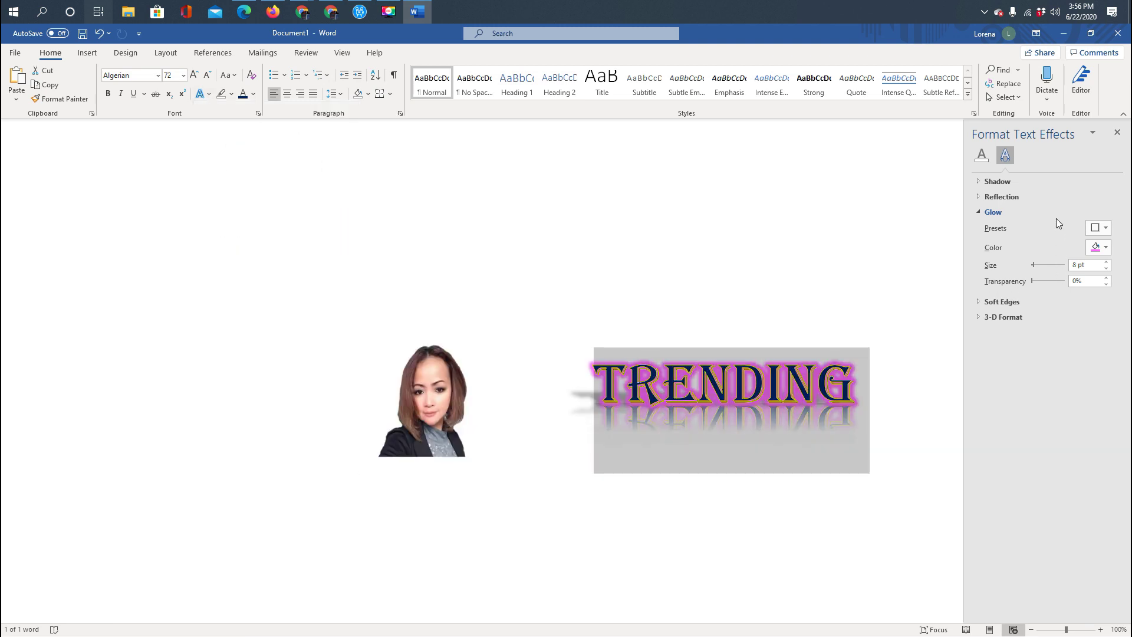
pyautogui.click(1106, 248)
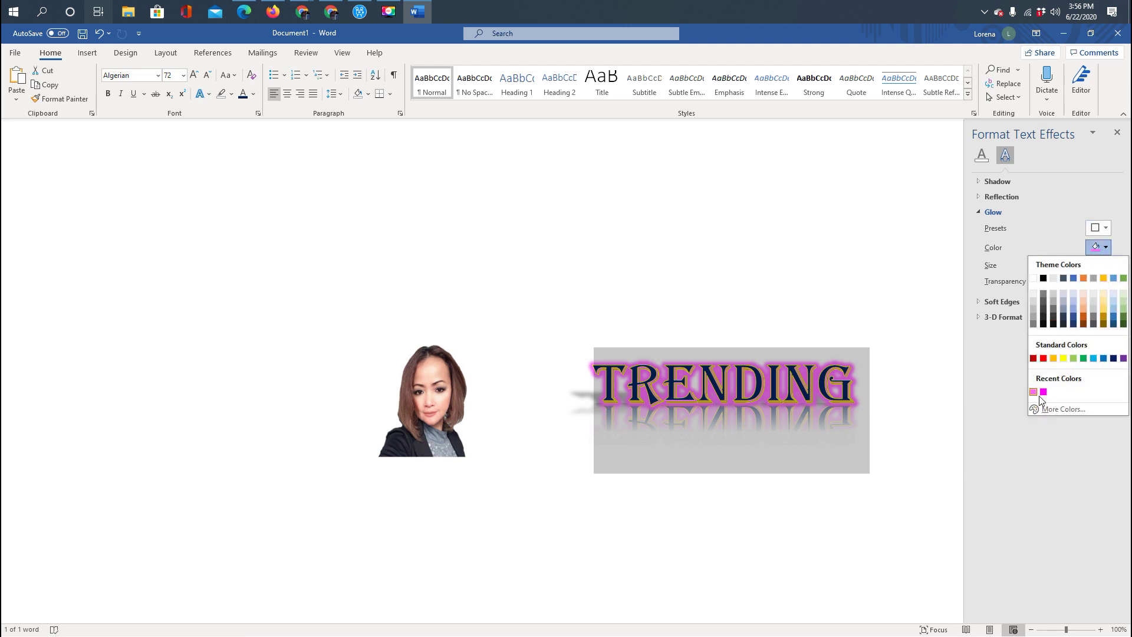
pyautogui.click(1074, 358)
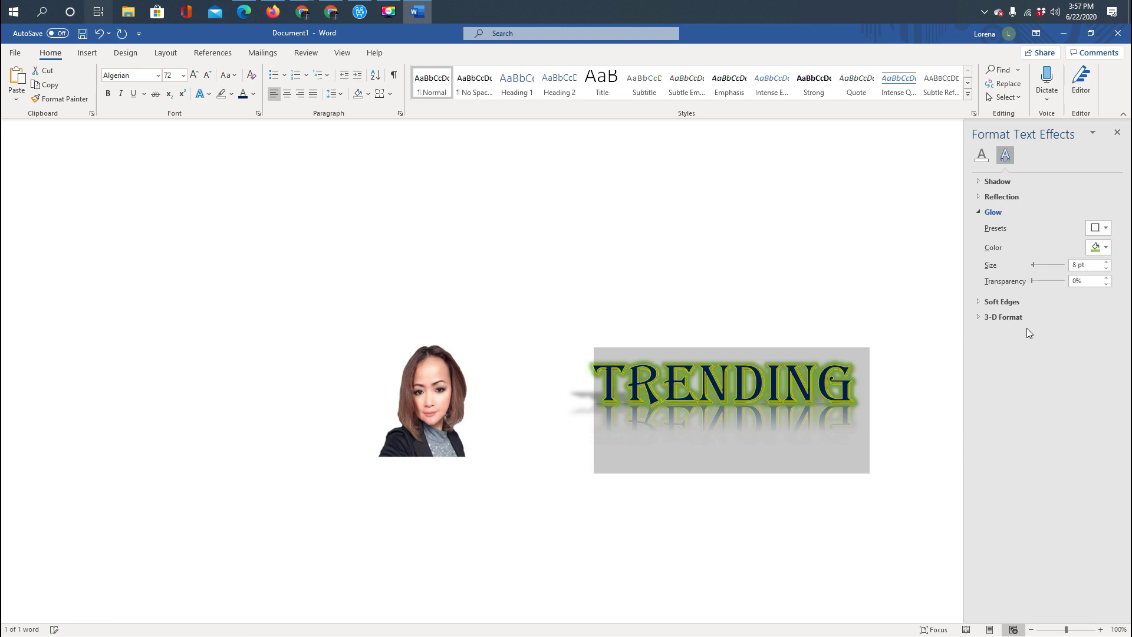
pyautogui.click(910, 276)
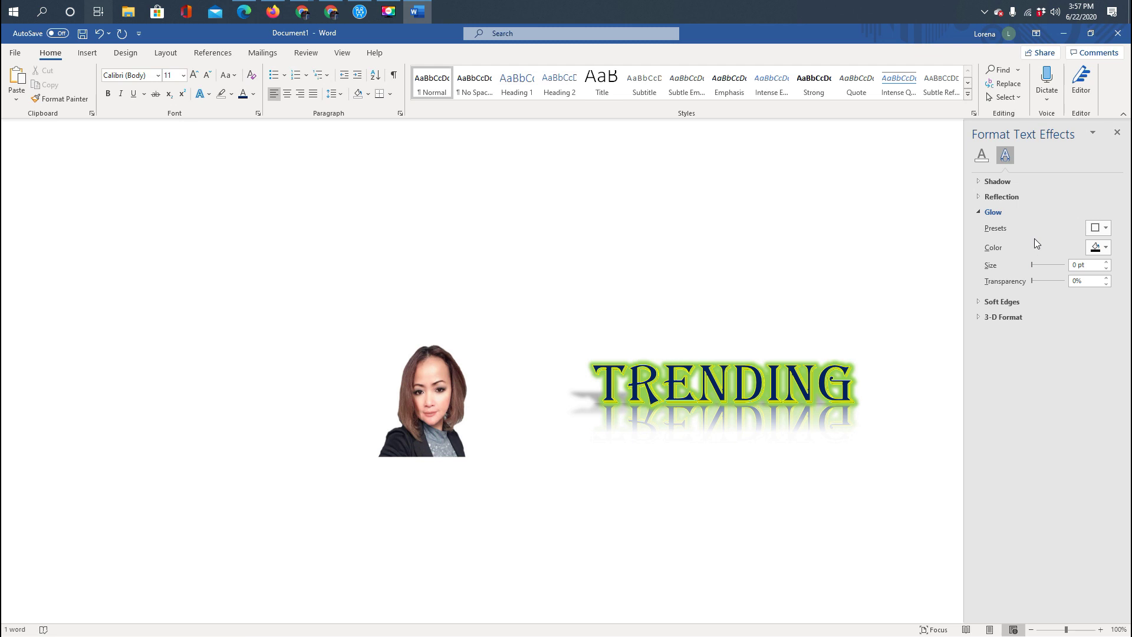
# Step: Apply the 5 pt green glow variation preset to the word "Trending"
pyautogui.click(1098, 228)
pyautogui.click(658, 367)
pyautogui.moveTo(593, 387); pyautogui.dragTo(871, 390)
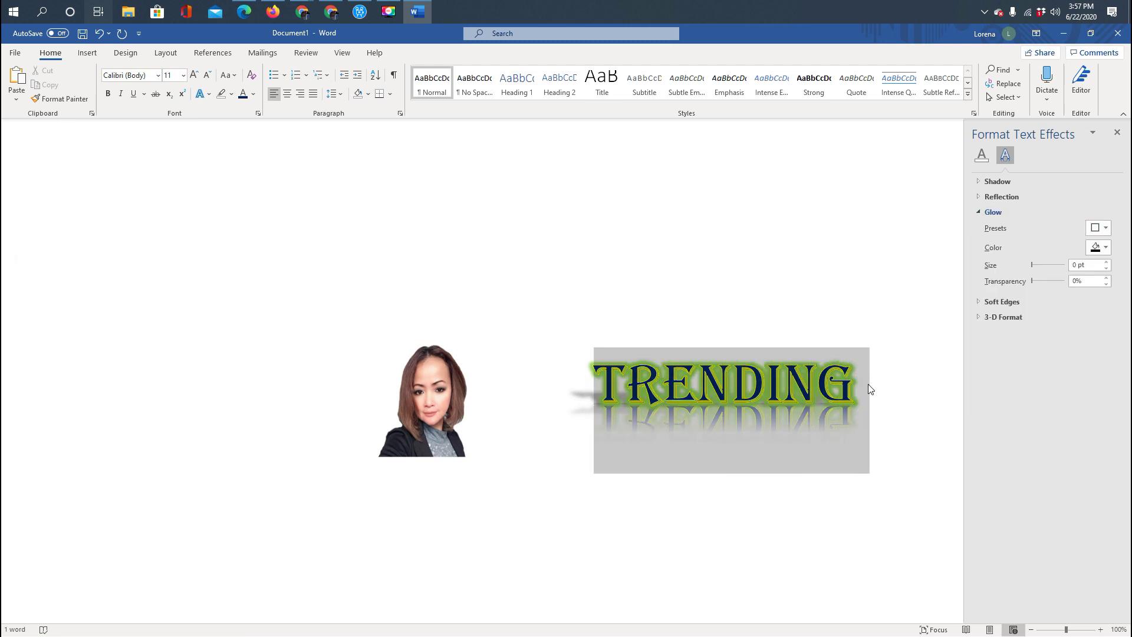
pyautogui.click(1100, 248)
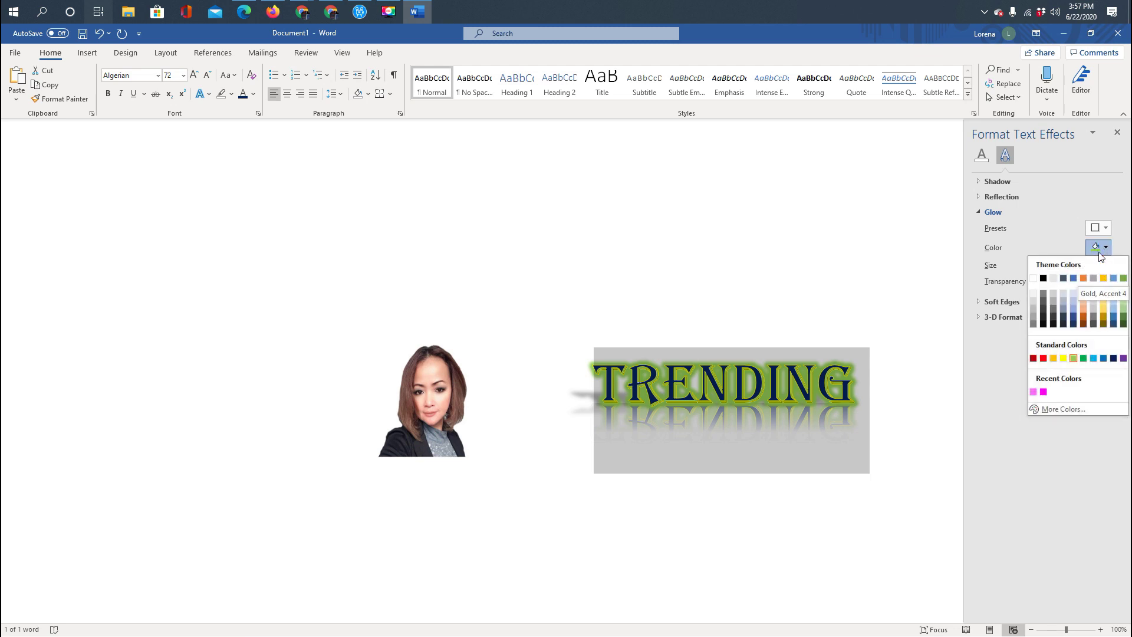
pyautogui.click(1098, 228)
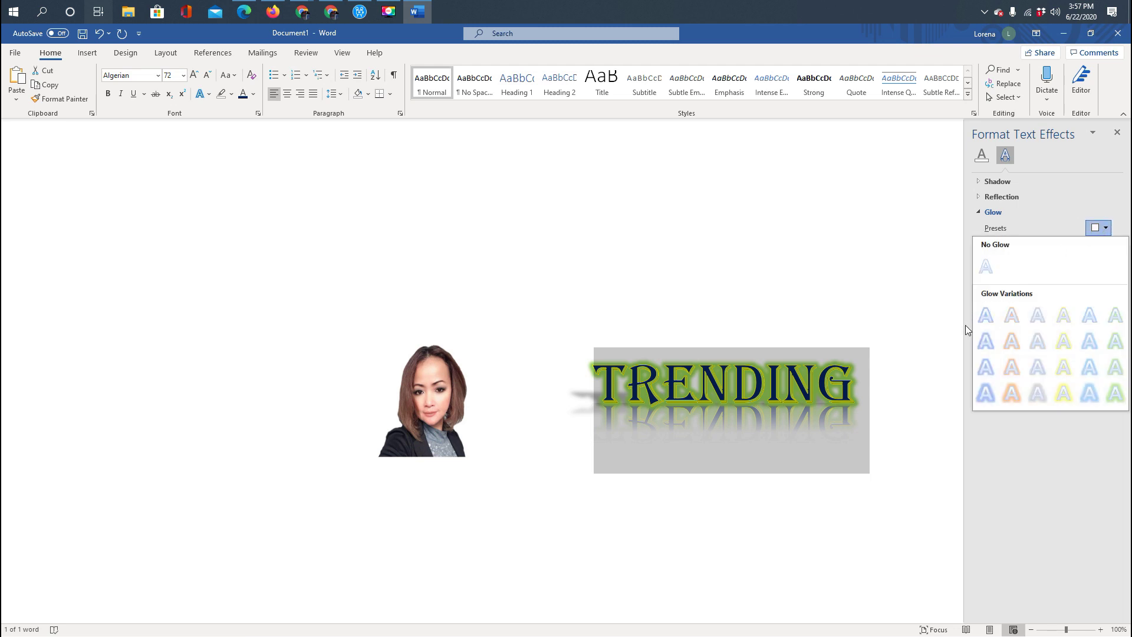
pyautogui.click(1114, 316)
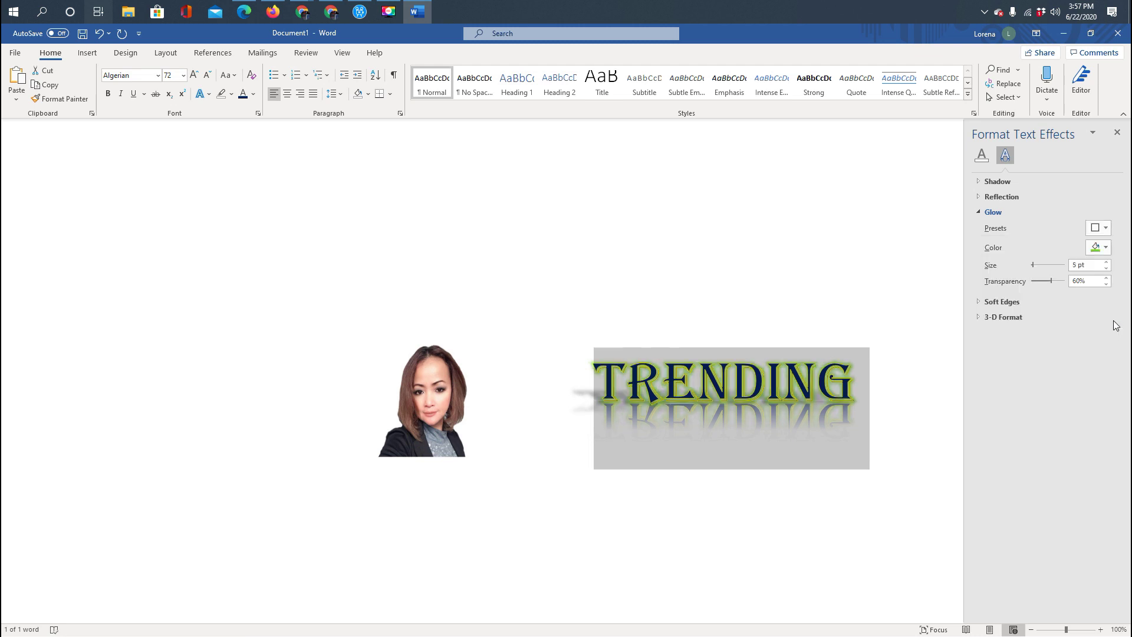
pyautogui.click(835, 290)
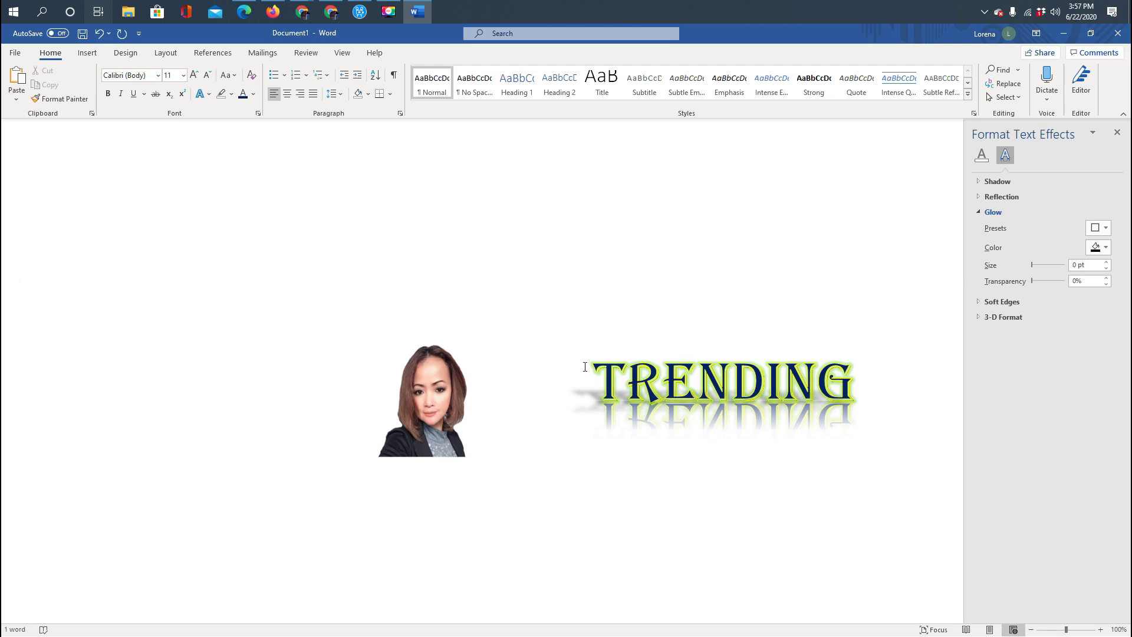
# Step: Change the glow color of the word "Trending" to standard orange
pyautogui.moveTo(585, 367); pyautogui.dragTo(871, 379)
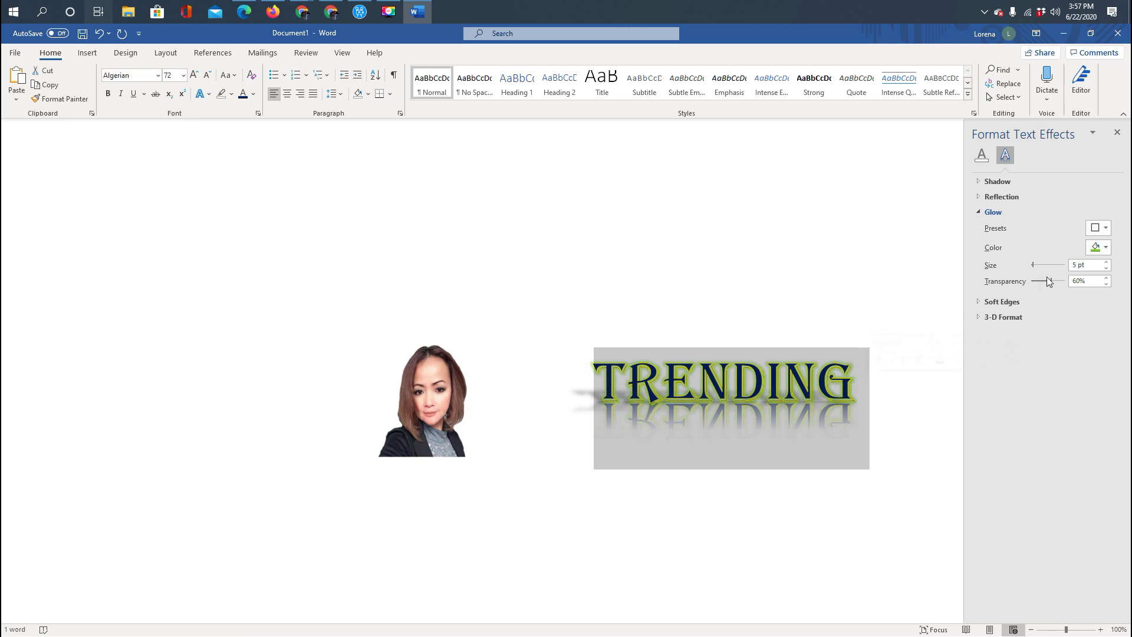
pyautogui.click(1104, 248)
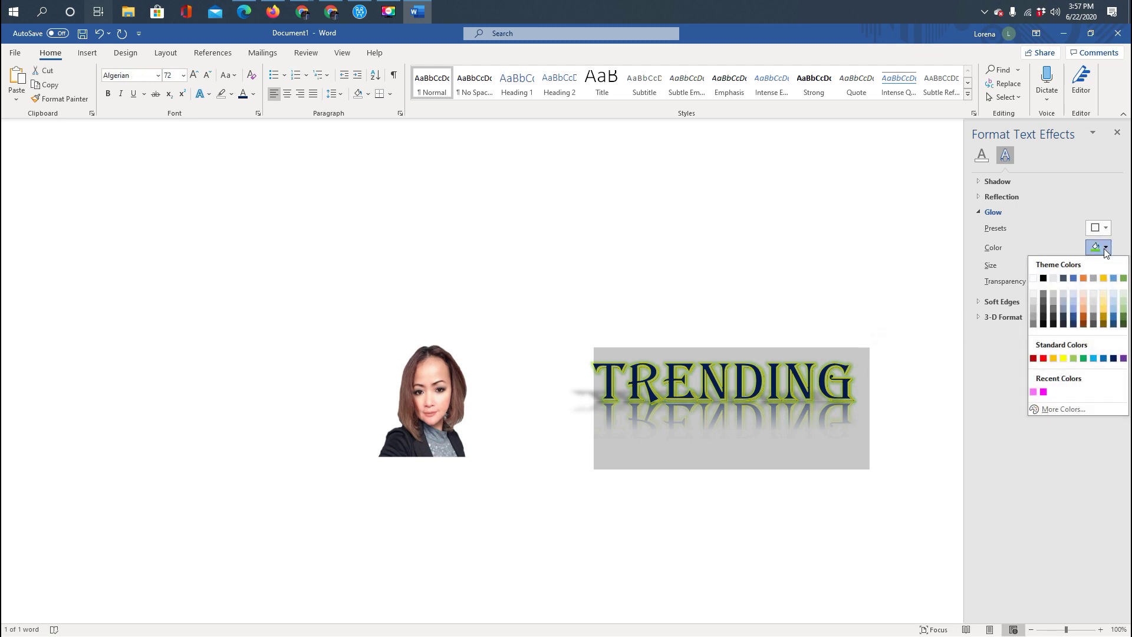
pyautogui.click(1054, 359)
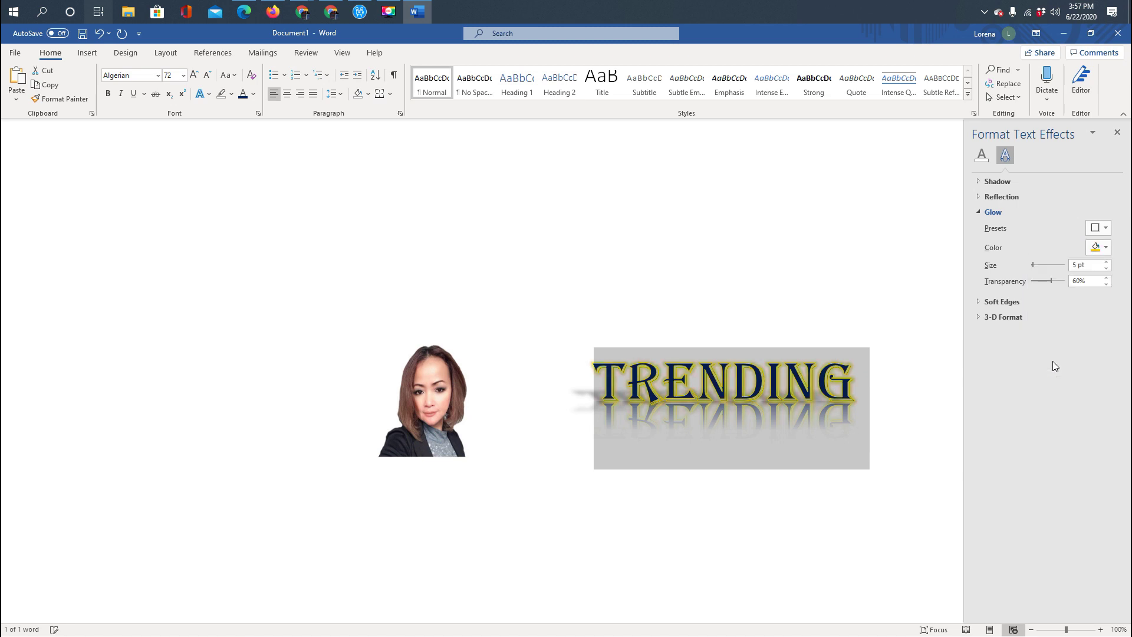
pyautogui.click(766, 257)
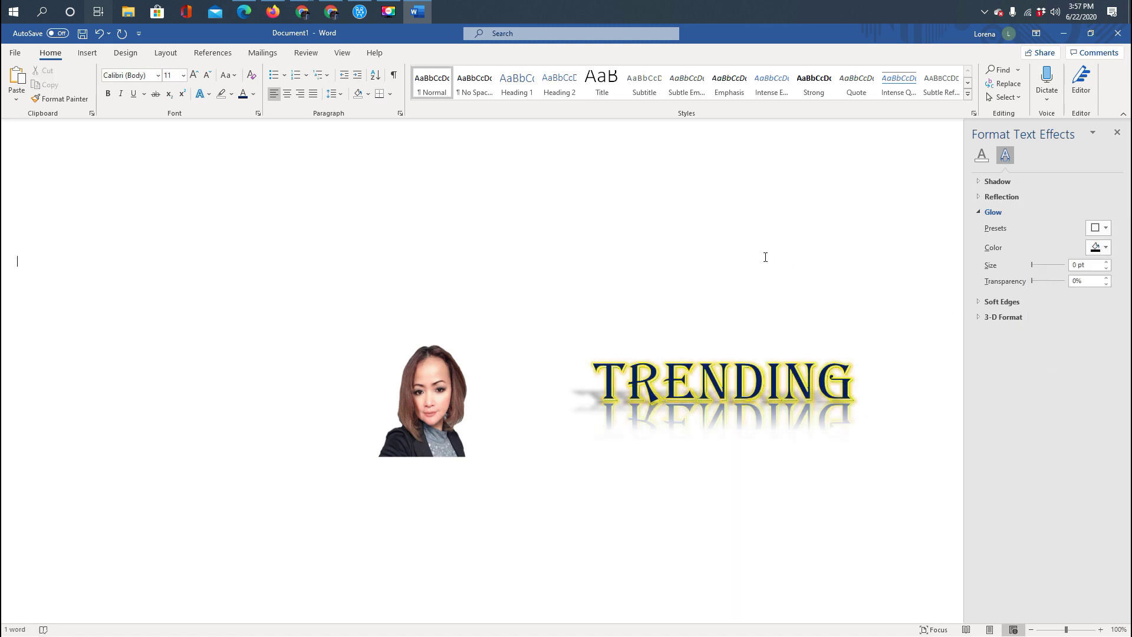
# Step: Look through the expanded Soft Edges and 3-D Format options of the text effects
pyautogui.click(864, 406)
pyautogui.click(872, 220)
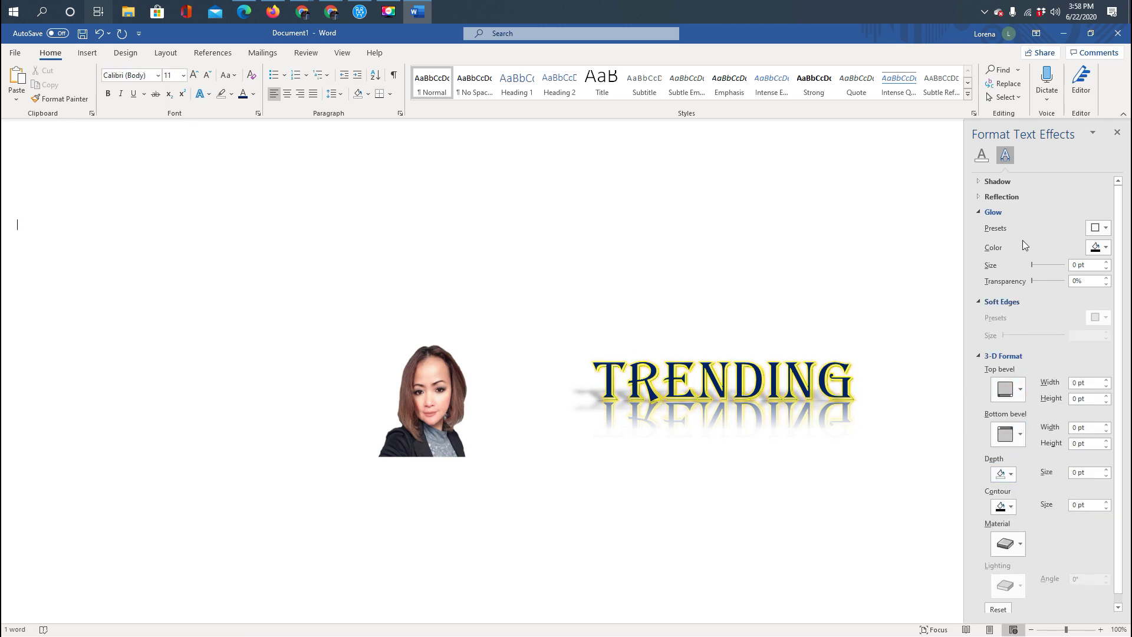
pyautogui.scroll(-1, 1091, 250)
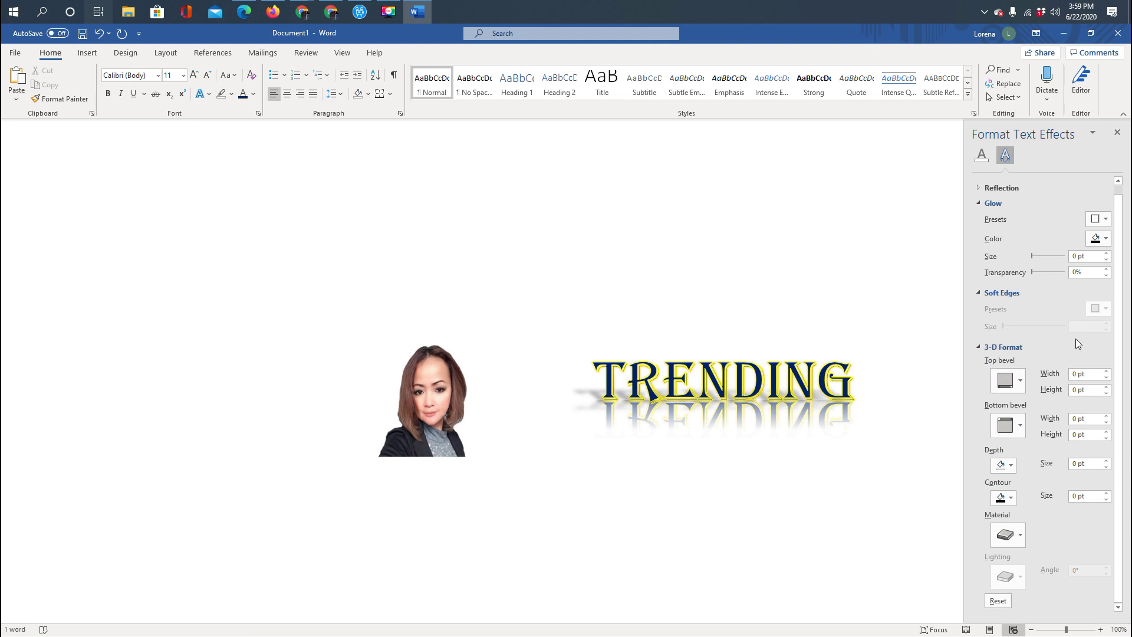
# Step: Delete the spacing in front of the word "Trending" so the title starts at the left margin
pyautogui.click(873, 386)
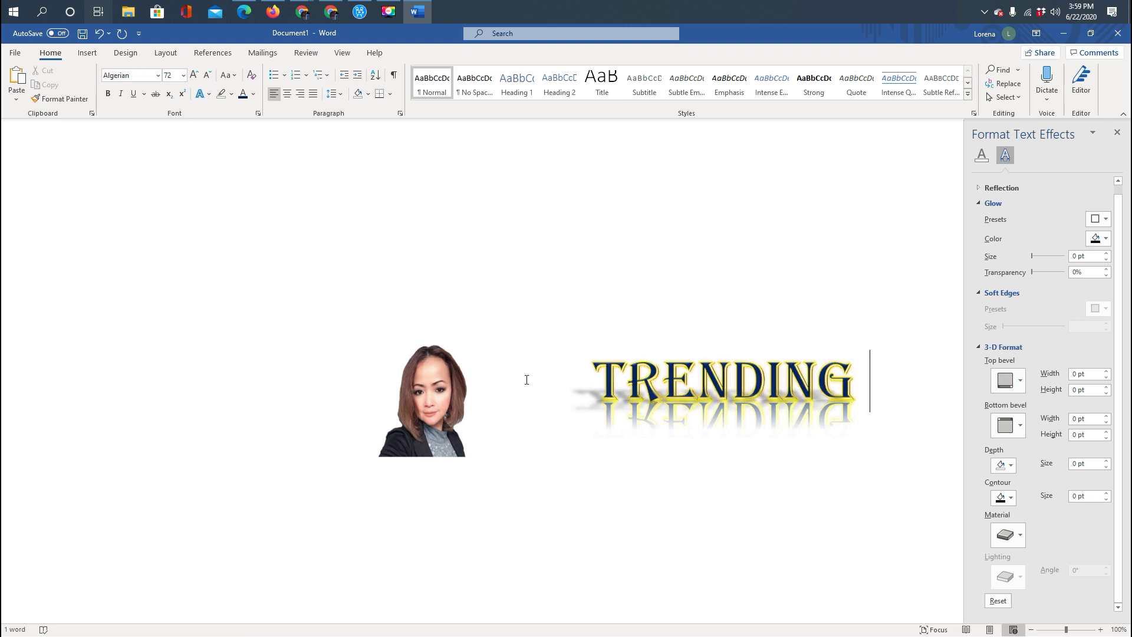
pyautogui.click(596, 381)
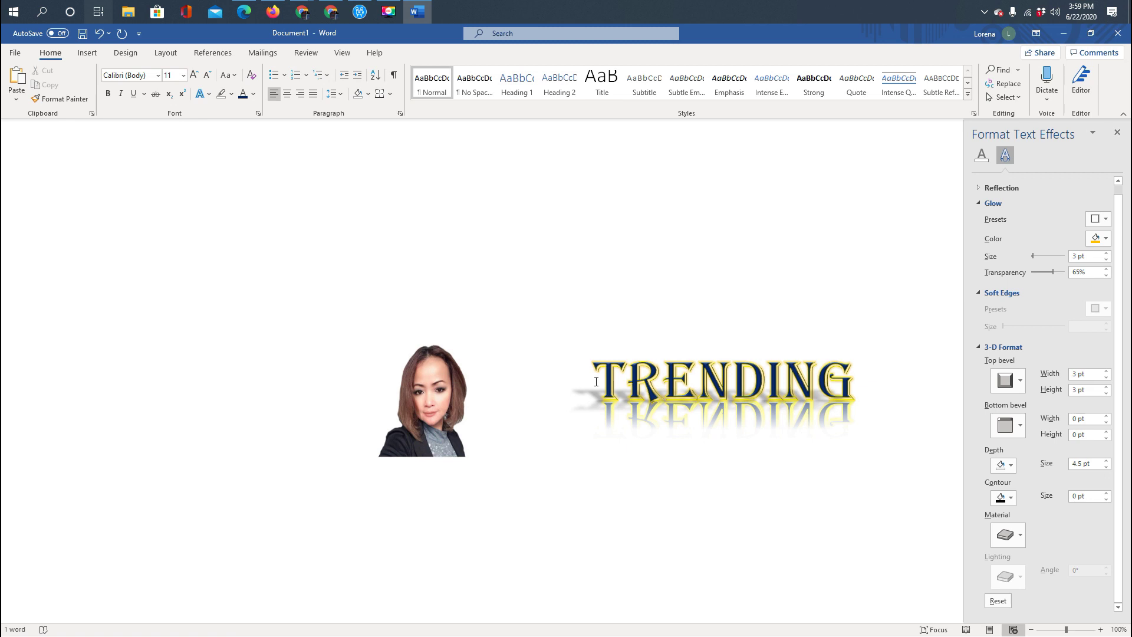
pyautogui.press('BackSpace')
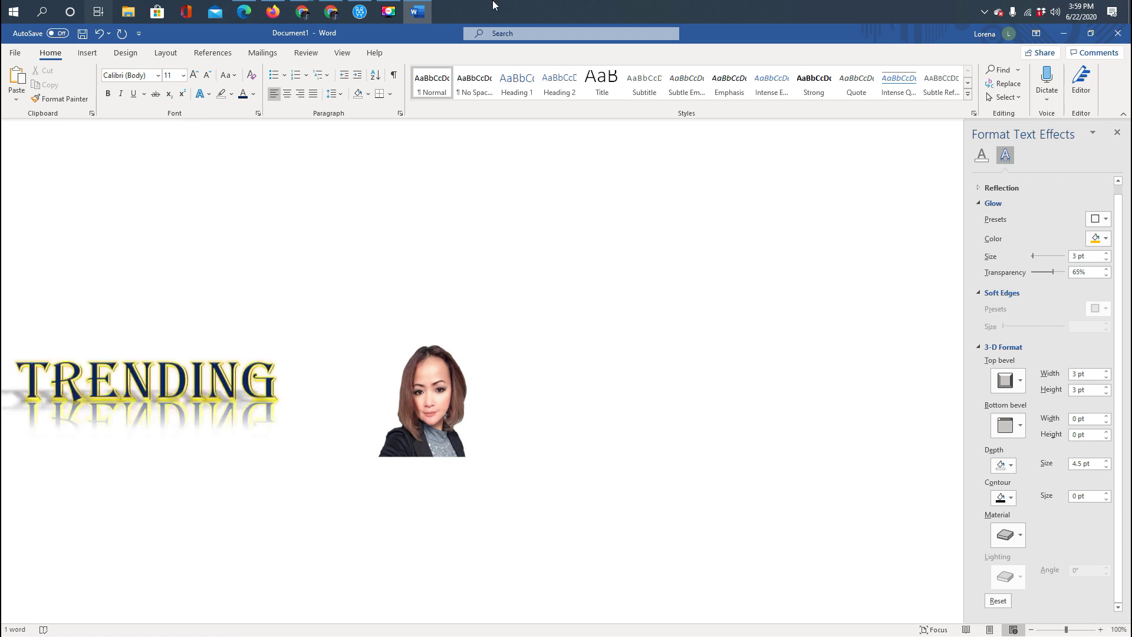
pyautogui.hotkey('ctrl', 'z')
pyautogui.hotkey('ctrl', 'y')
# Step: Move the portrait photo farther left and center the "Trending" line on the page
pyautogui.moveTo(419, 390); pyautogui.dragTo(262, 392)
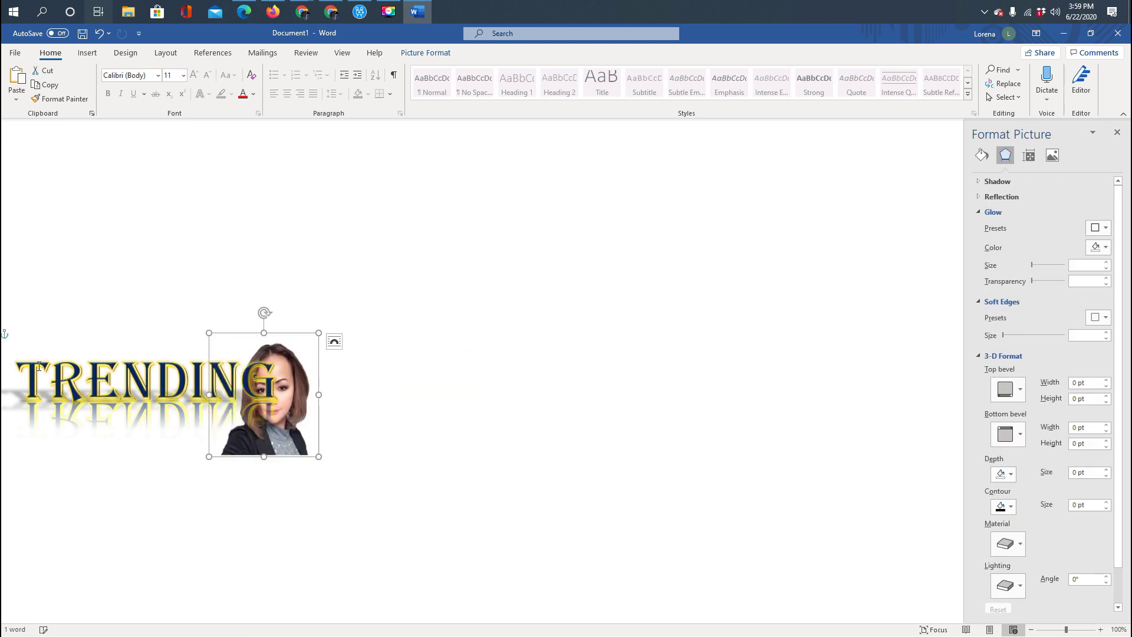
pyautogui.click(12, 385)
pyautogui.click(16, 381)
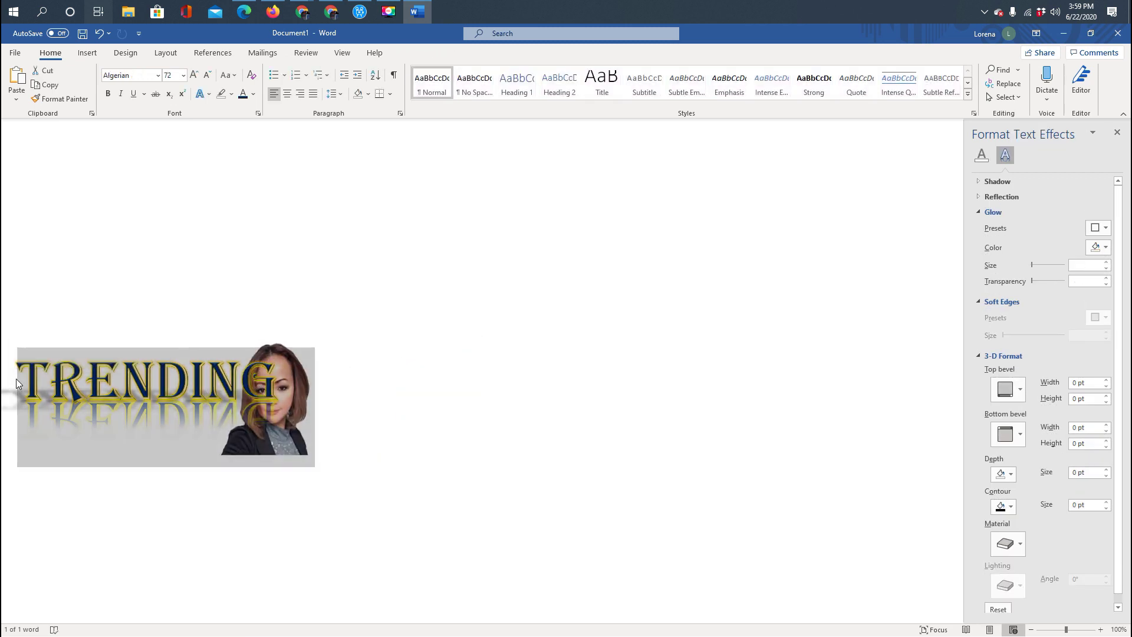
pyautogui.click(16, 378)
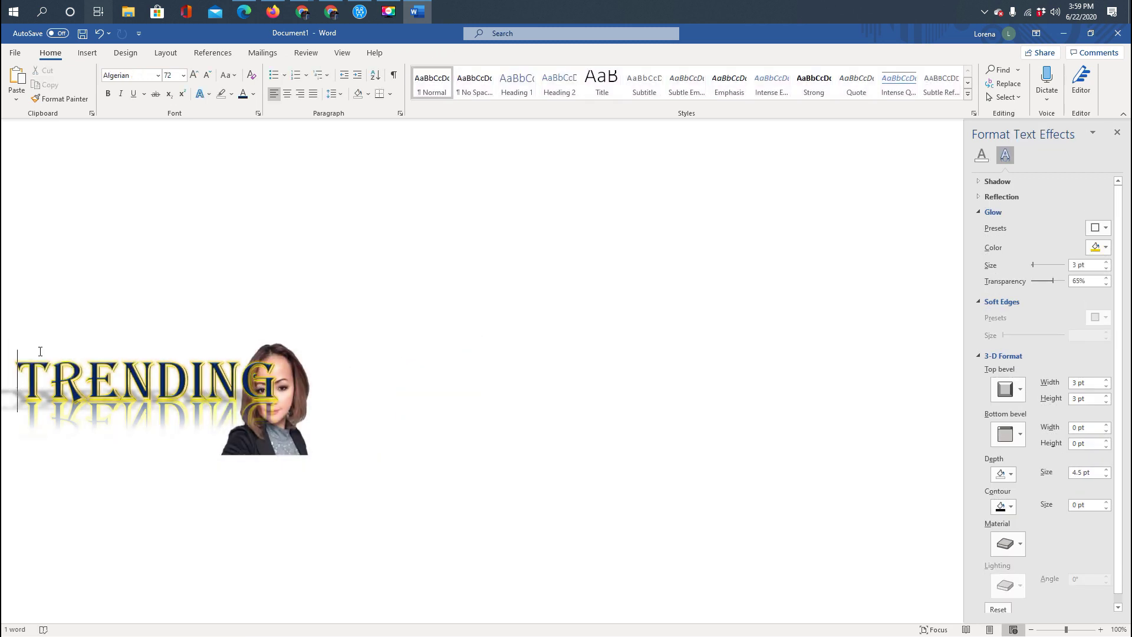
pyautogui.click(287, 94)
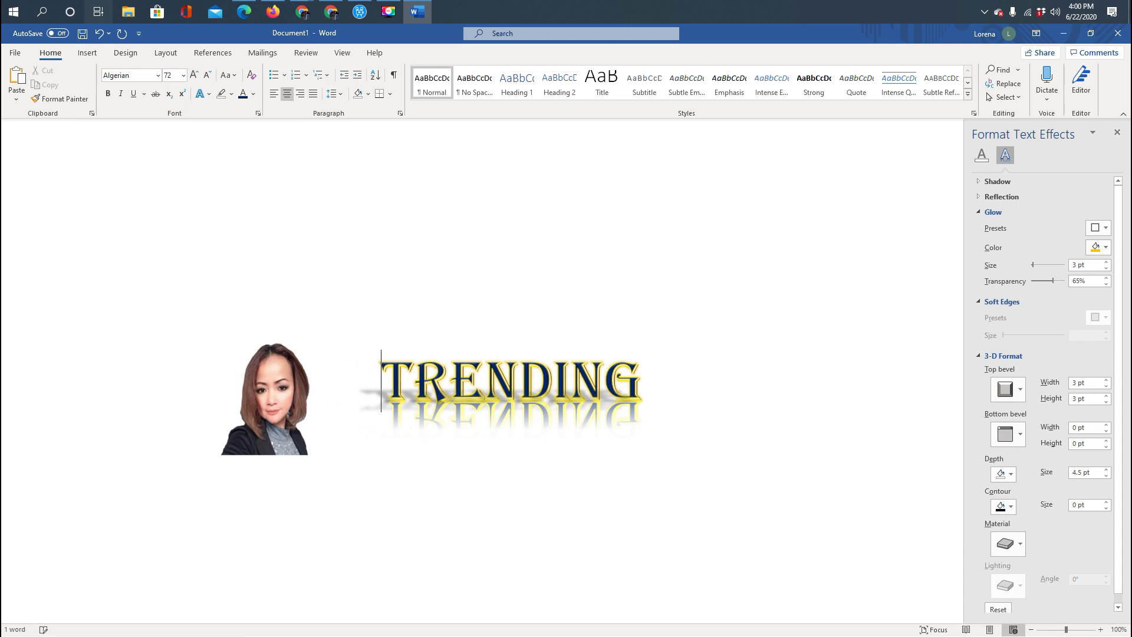
# Step: Remove the extra spacing and blank line before the word "Trending" and center the title again
pyautogui.press('BackSpace')
pyautogui.press('BackSpace')
pyautogui.press('BackSpace')
pyautogui.press('BackSpace')
pyautogui.hotkey('ctrl', 'l')
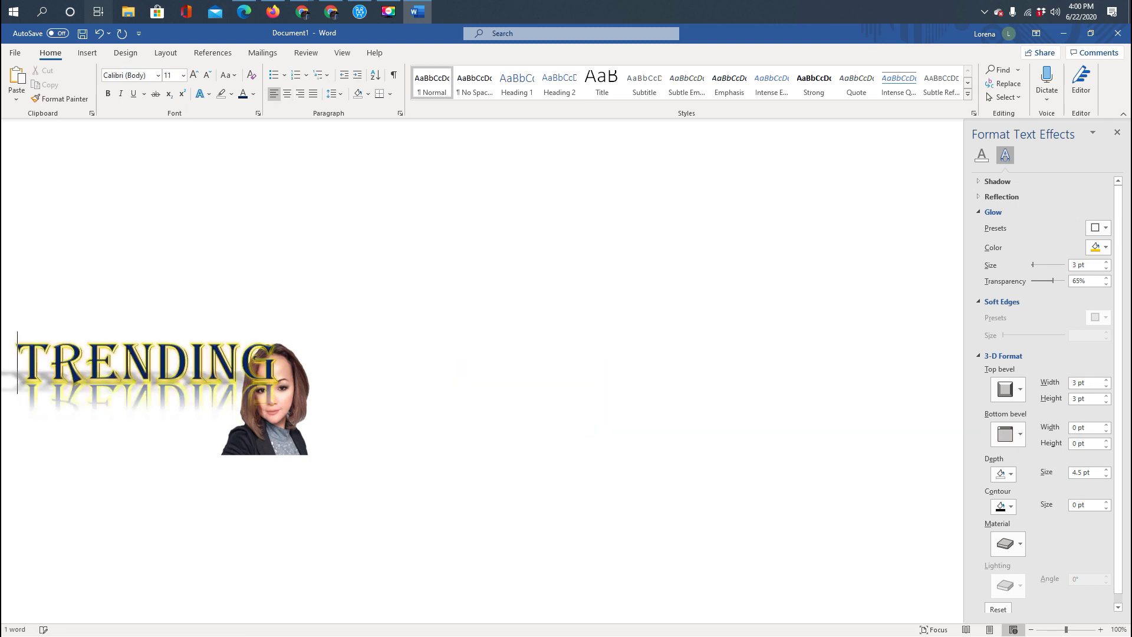
pyautogui.click(291, 96)
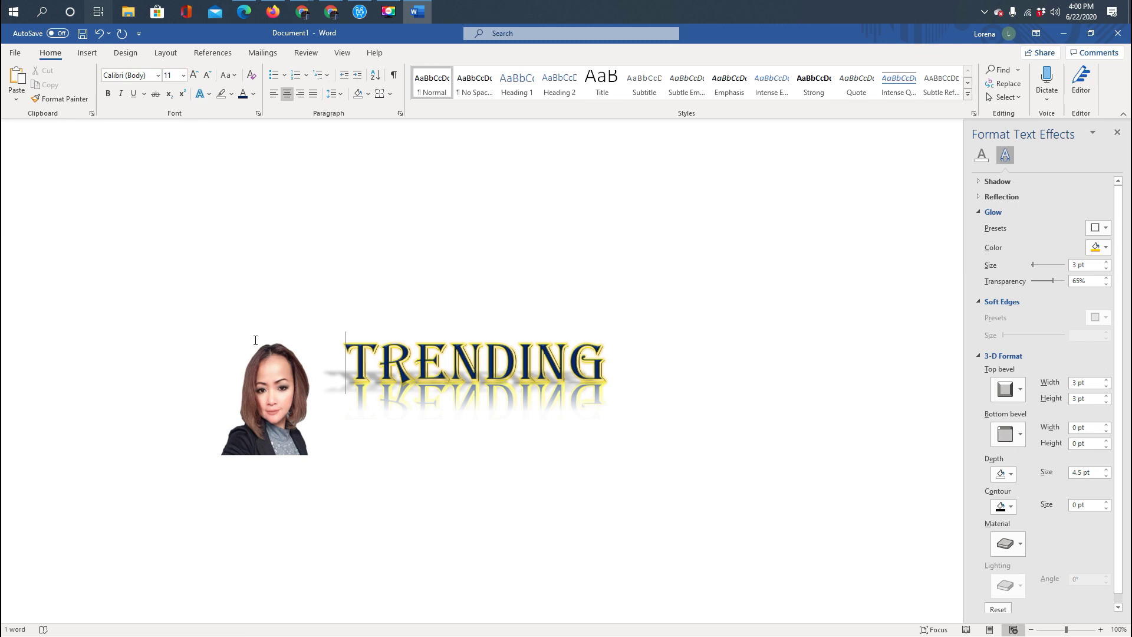
# Step: Move the portrait photo up and right so it sits directly against the start of the word "Trending"
pyautogui.click(678, 387)
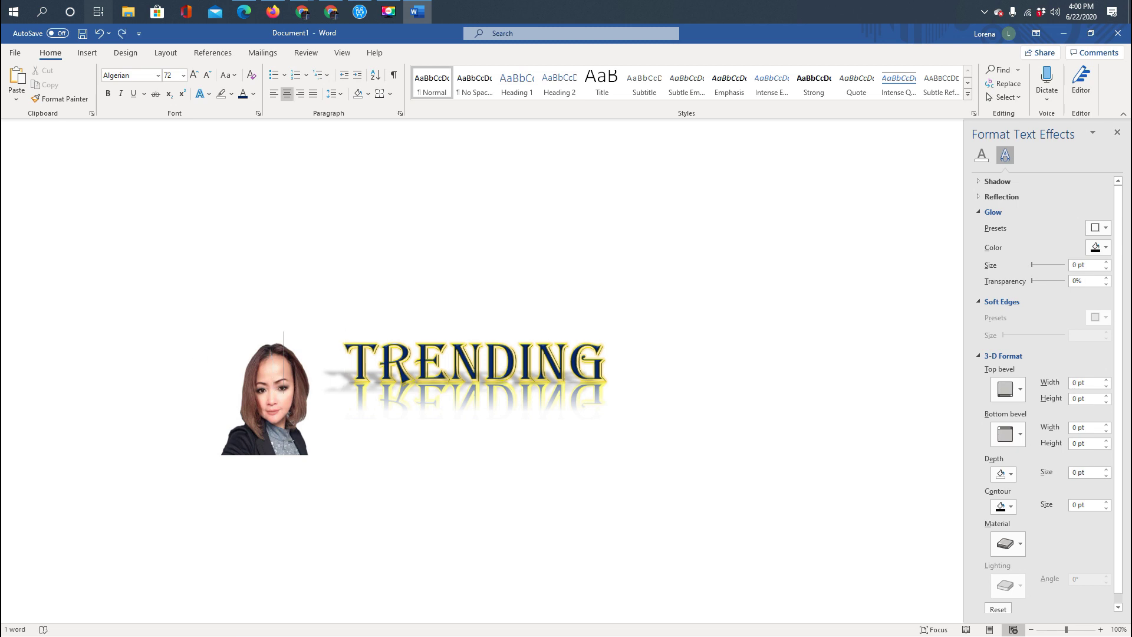
pyautogui.tripleClick(275, 400)
pyautogui.click(268, 381)
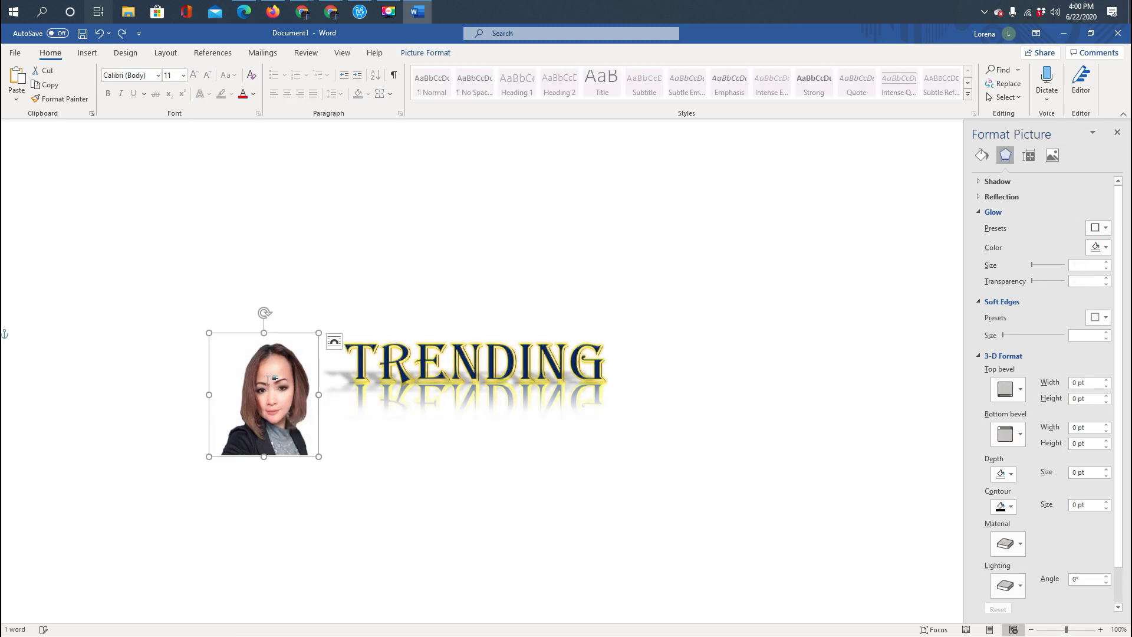
pyautogui.doubleClick(260, 347)
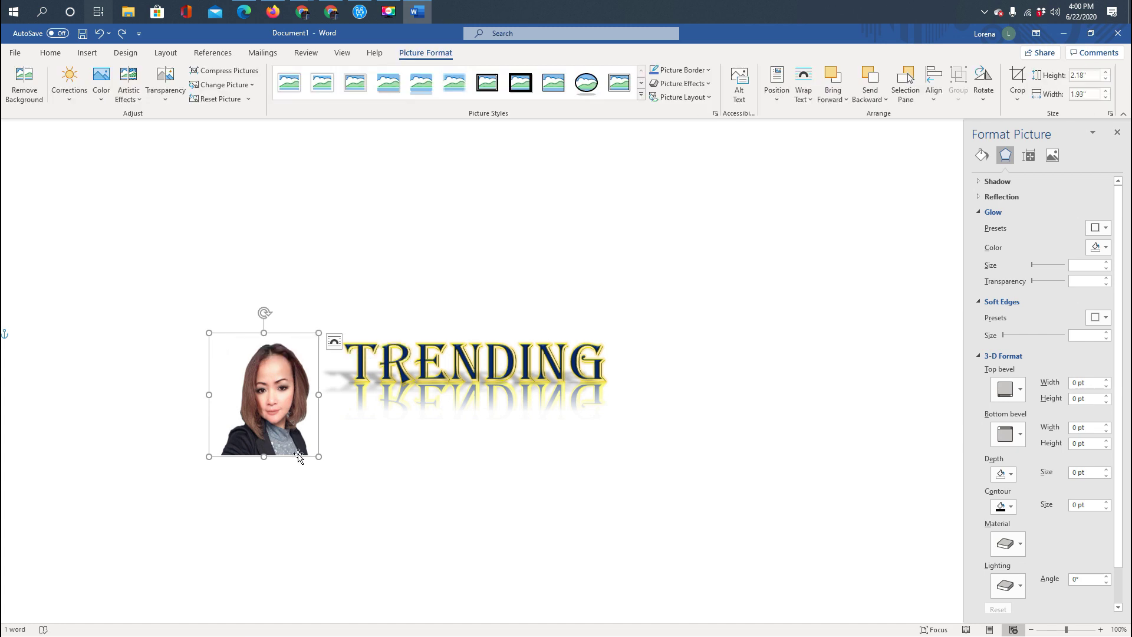
pyautogui.moveTo(297, 448); pyautogui.dragTo(337, 427)
pyautogui.click(565, 521)
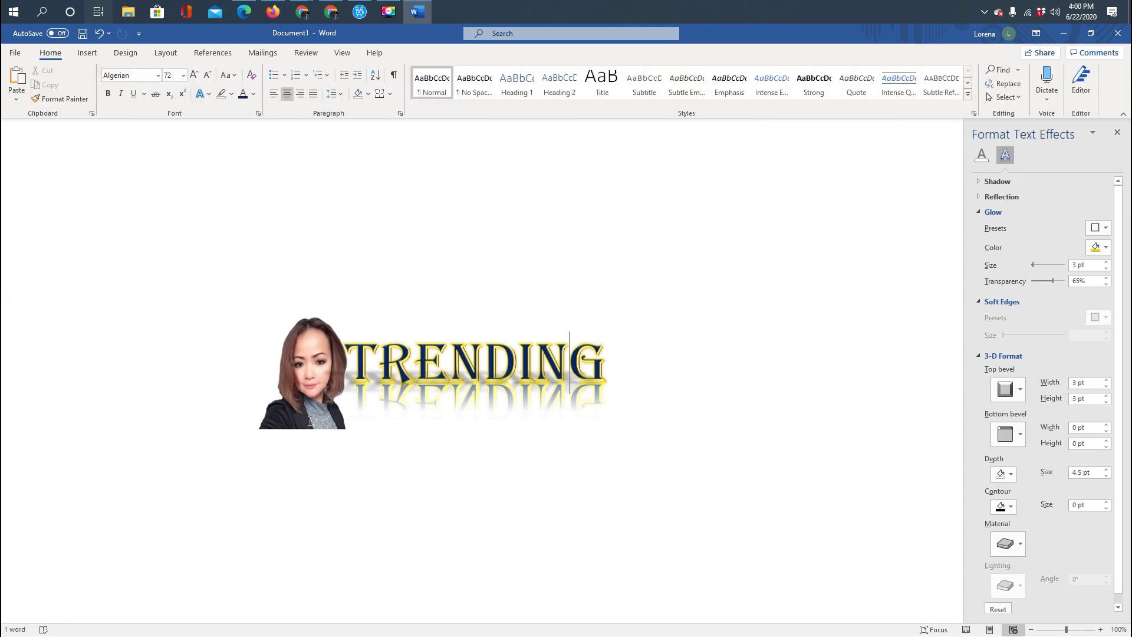
pyautogui.click(83, 53)
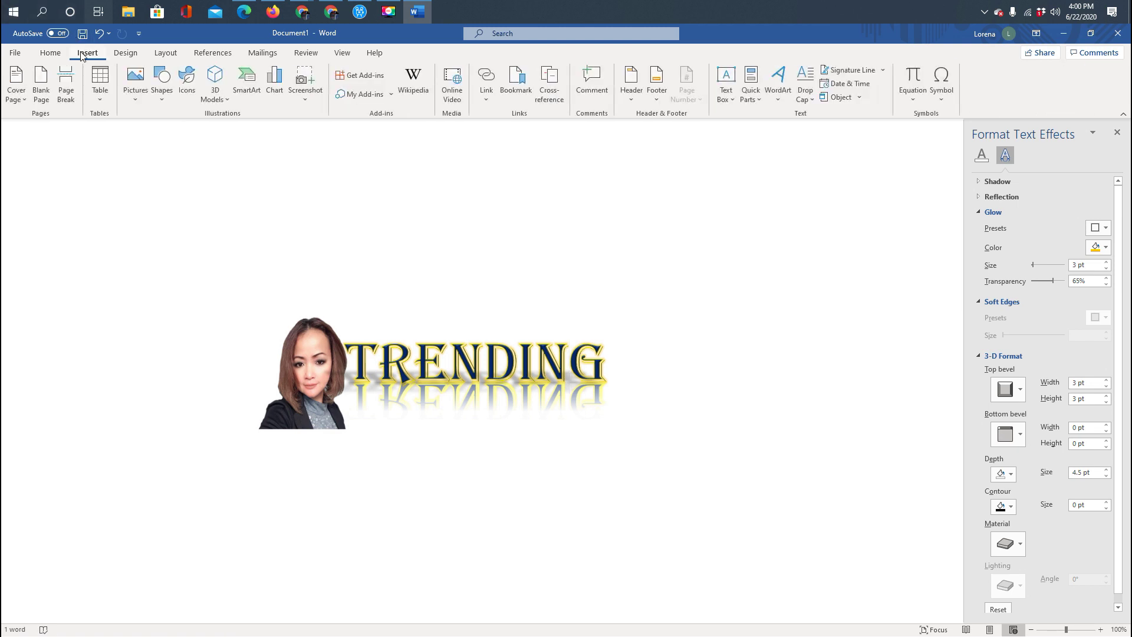
pyautogui.click(133, 73)
pyautogui.click(141, 137)
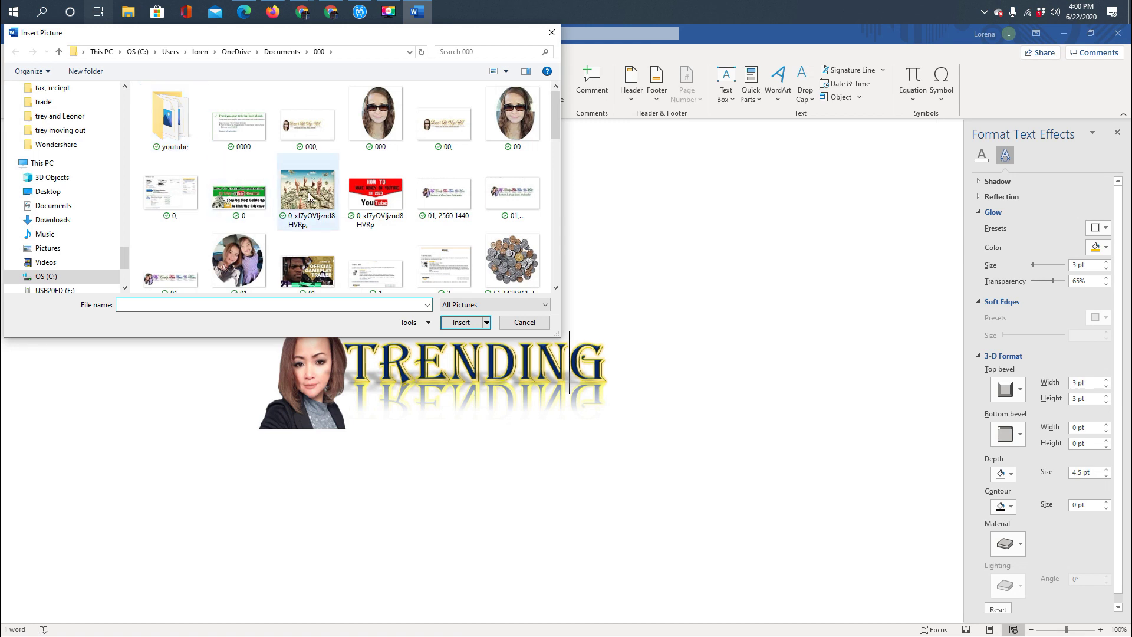
pyautogui.press('Escape')
pyautogui.click(162, 83)
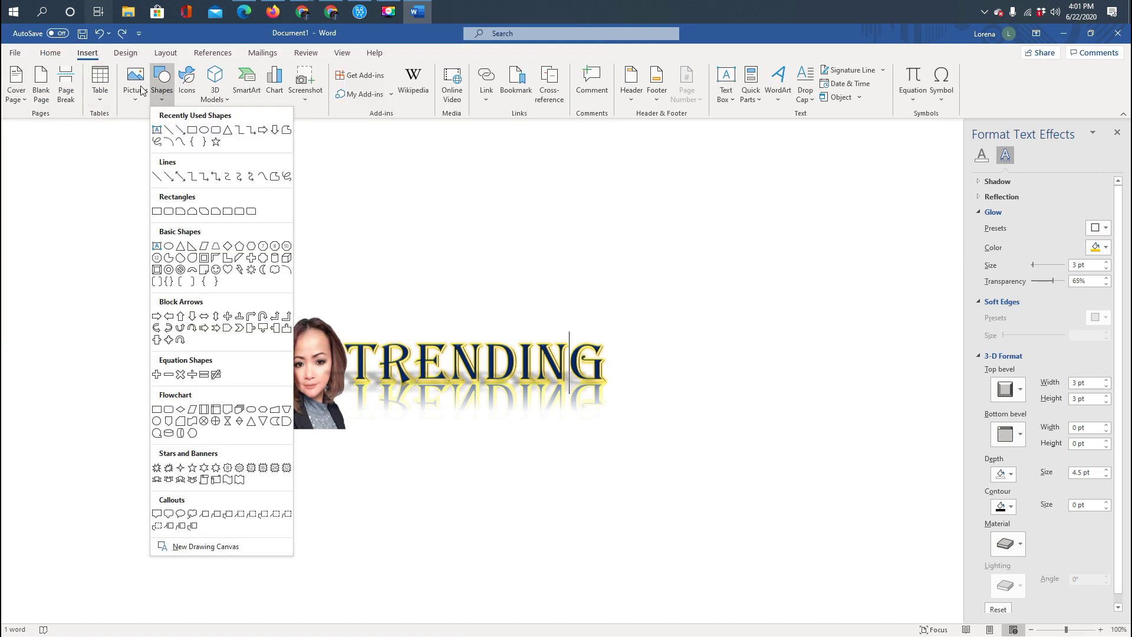
# Step: Insert the coin pile picture from the device's 000 folder and resize it to 1.76" high and 1.64" wide
pyautogui.click(127, 78)
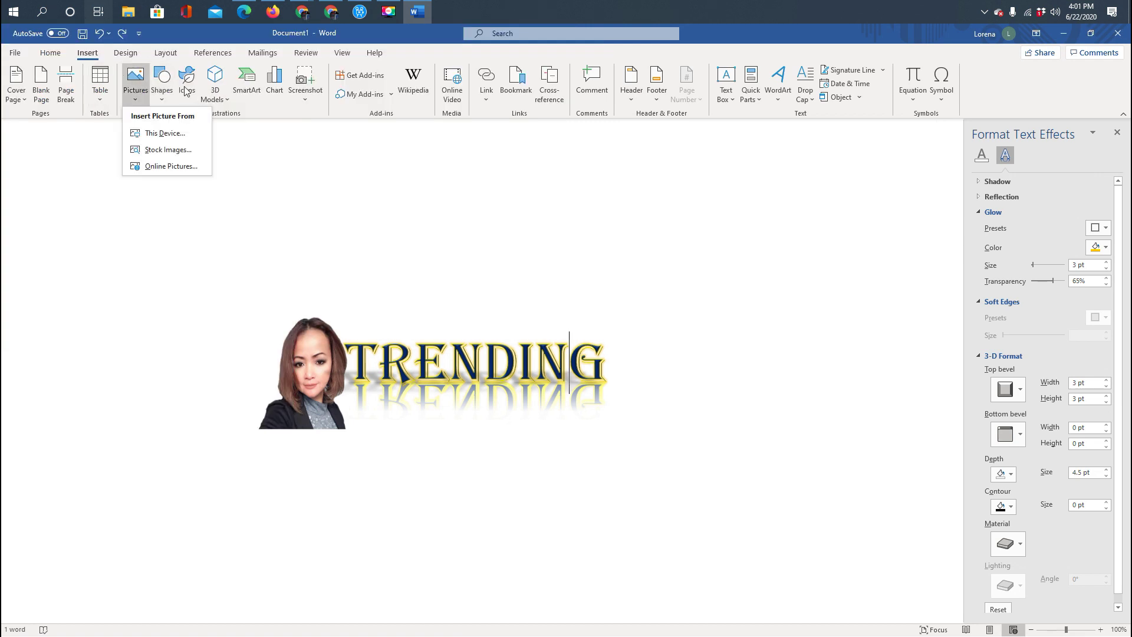
pyautogui.click(133, 95)
pyautogui.click(132, 95)
pyautogui.click(152, 139)
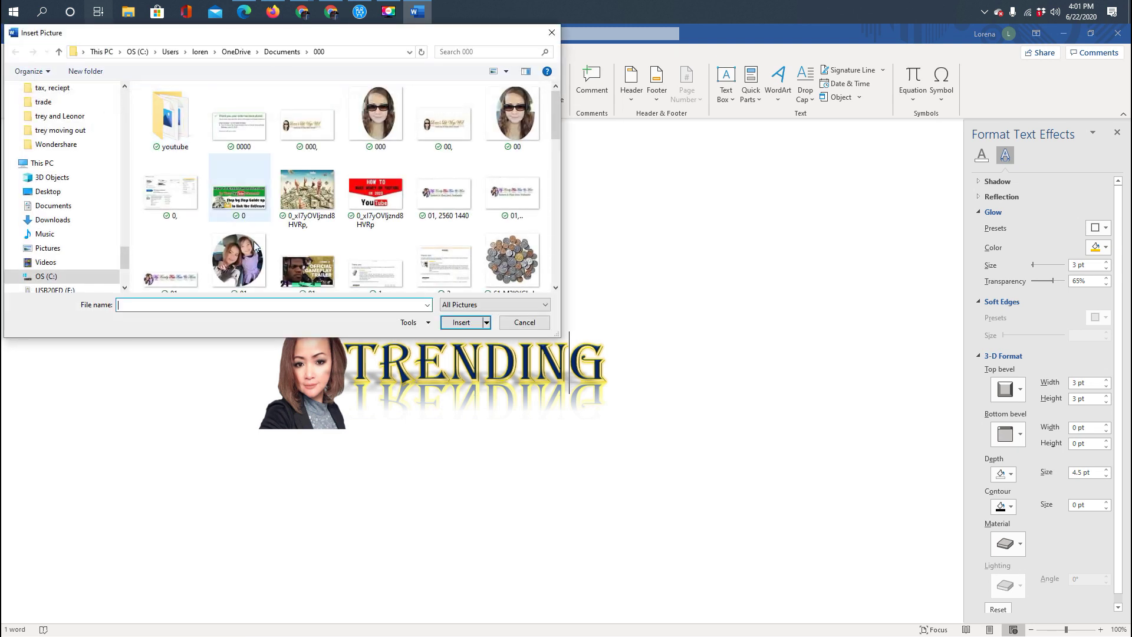
pyautogui.scroll(-5, 250, 231)
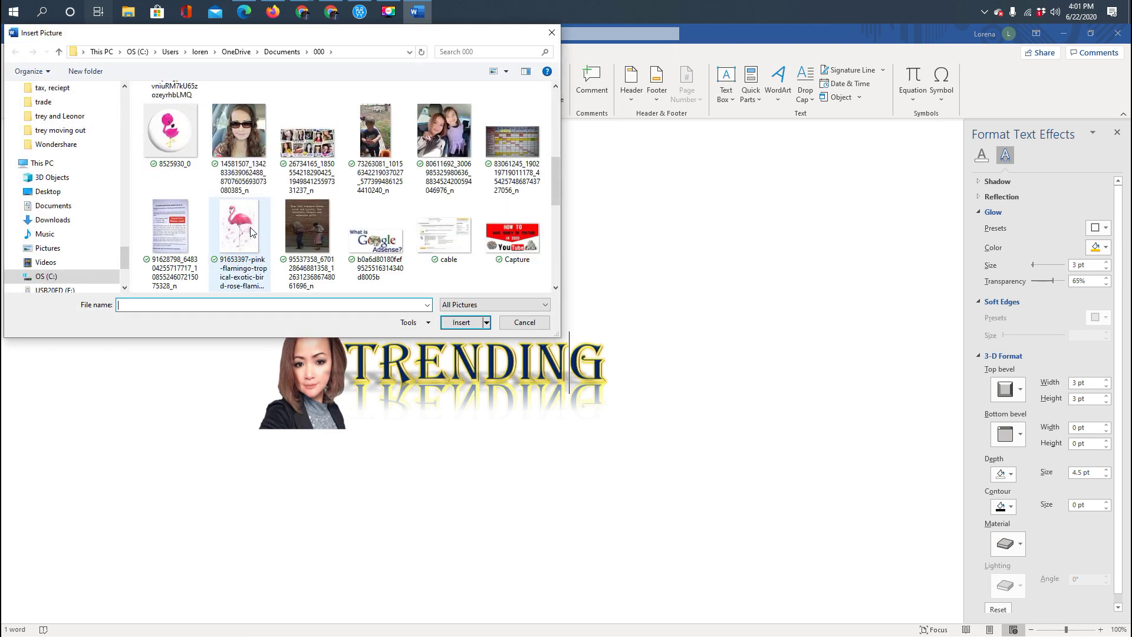
pyautogui.scroll(3, 251, 231)
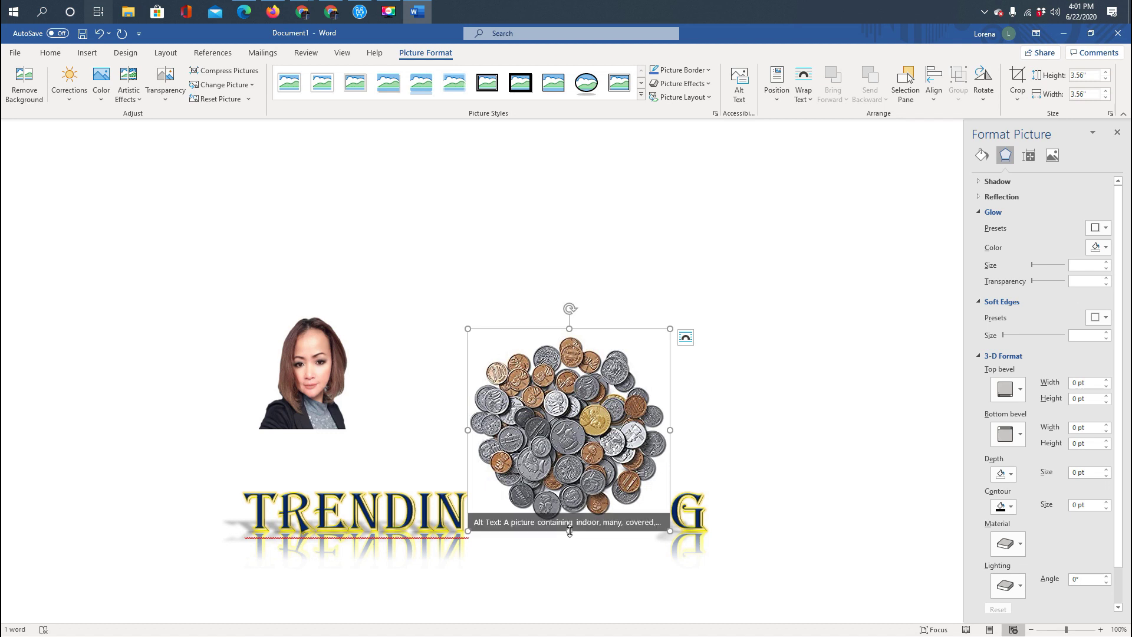
pyautogui.moveTo(570, 531); pyautogui.dragTo(564, 430)
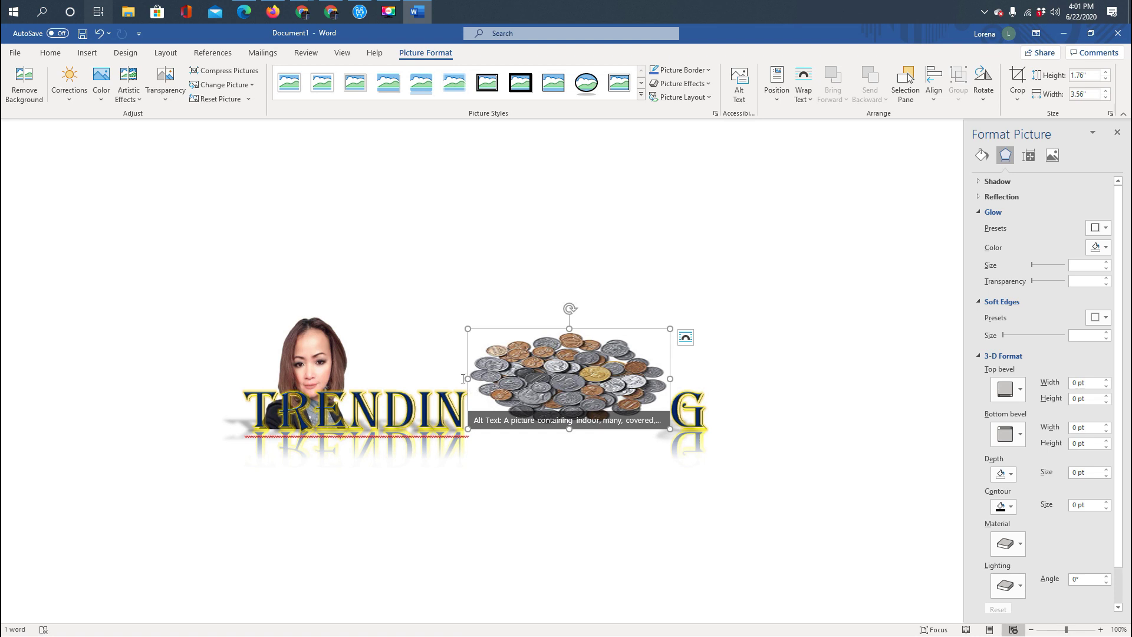
pyautogui.moveTo(465, 378); pyautogui.dragTo(522, 379)
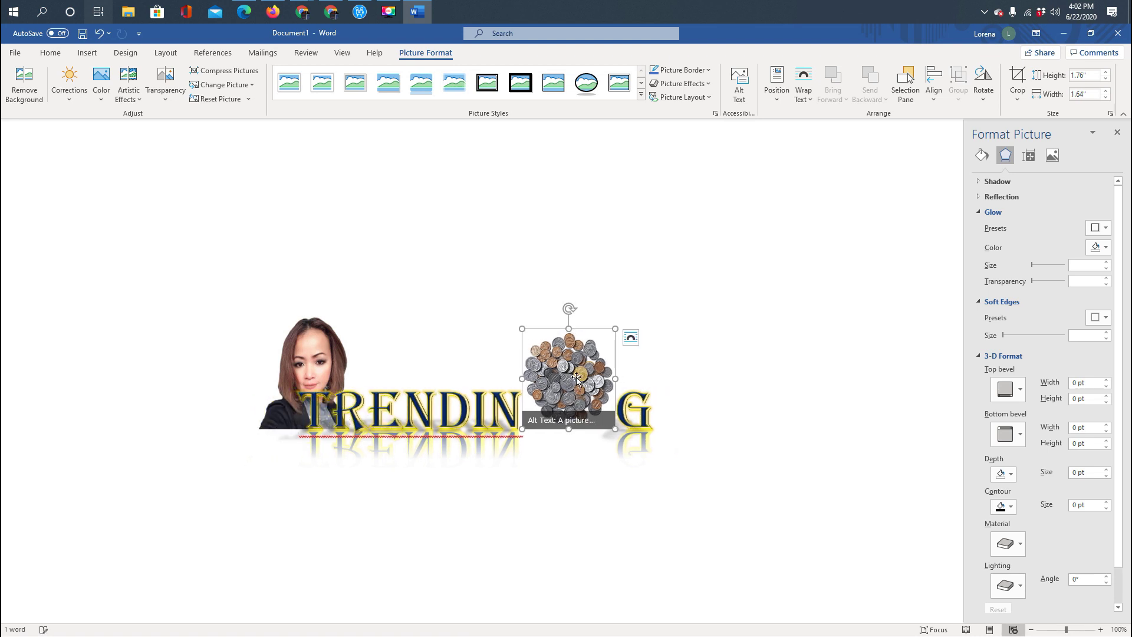
# Step: Set the coin picture's text wrapping to Behind Text and place it just right of the word "Trending"
pyautogui.click(631, 340)
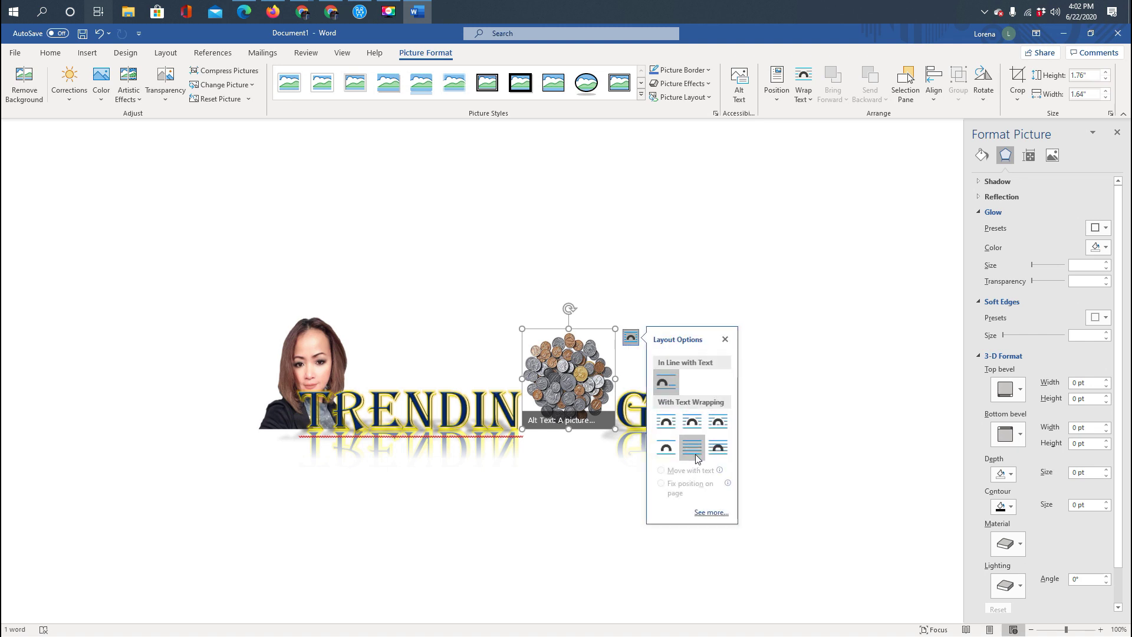
pyautogui.click(696, 458)
pyautogui.click(597, 378)
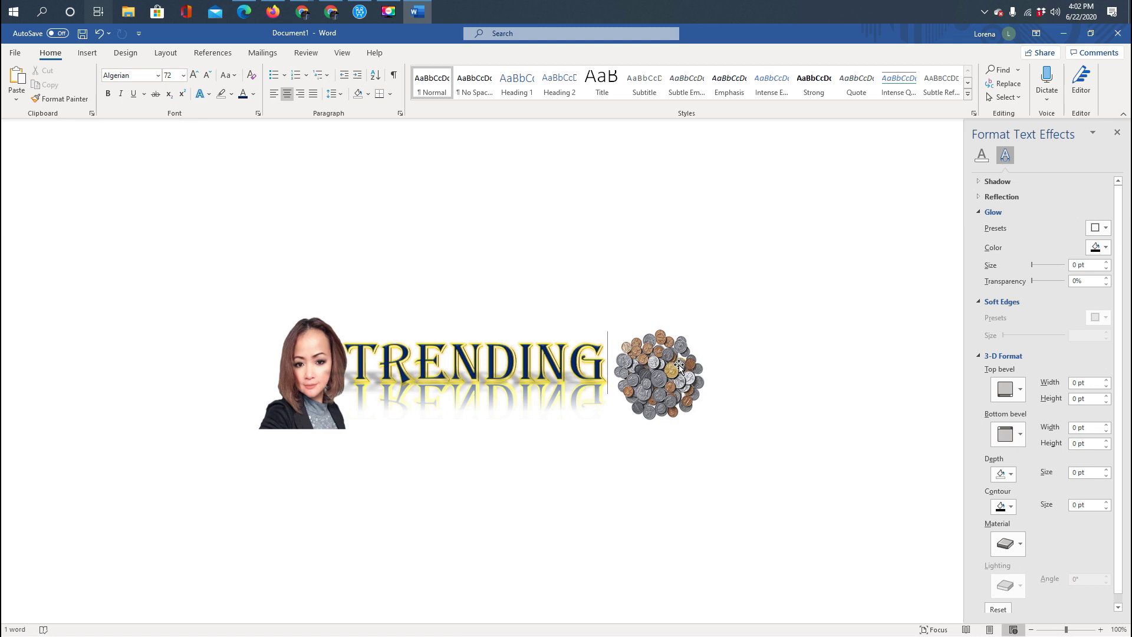
# Step: Move the coin picture farther right of the word "Trending" and undo the accidental shift over the title
pyautogui.moveTo(679, 365); pyautogui.dragTo(705, 357)
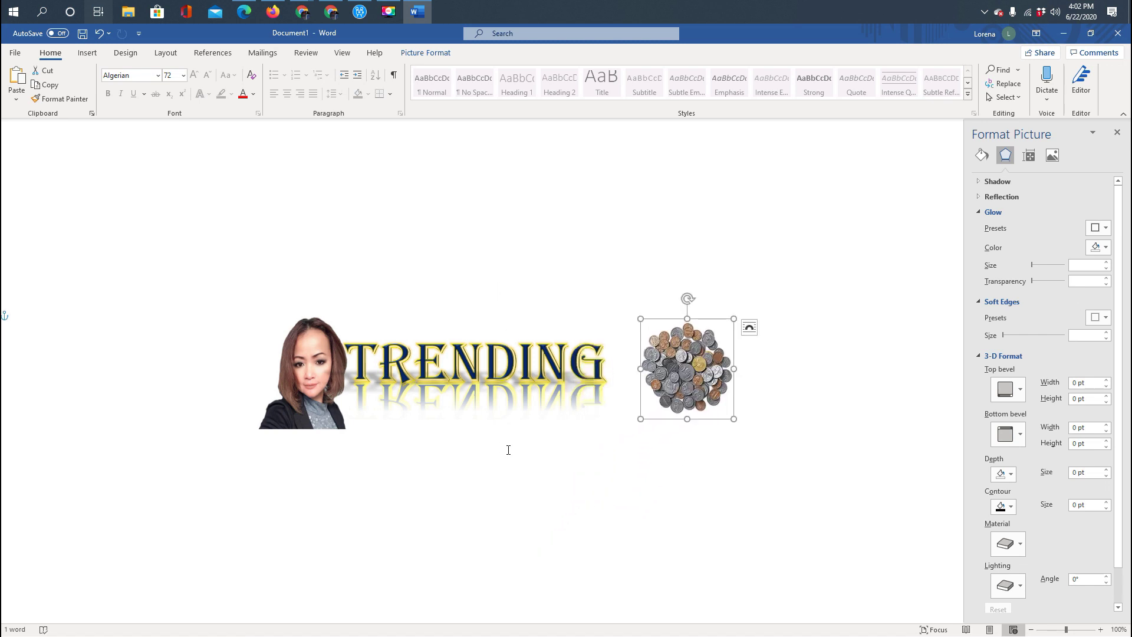
pyautogui.moveTo(684, 365); pyautogui.dragTo(685, 399)
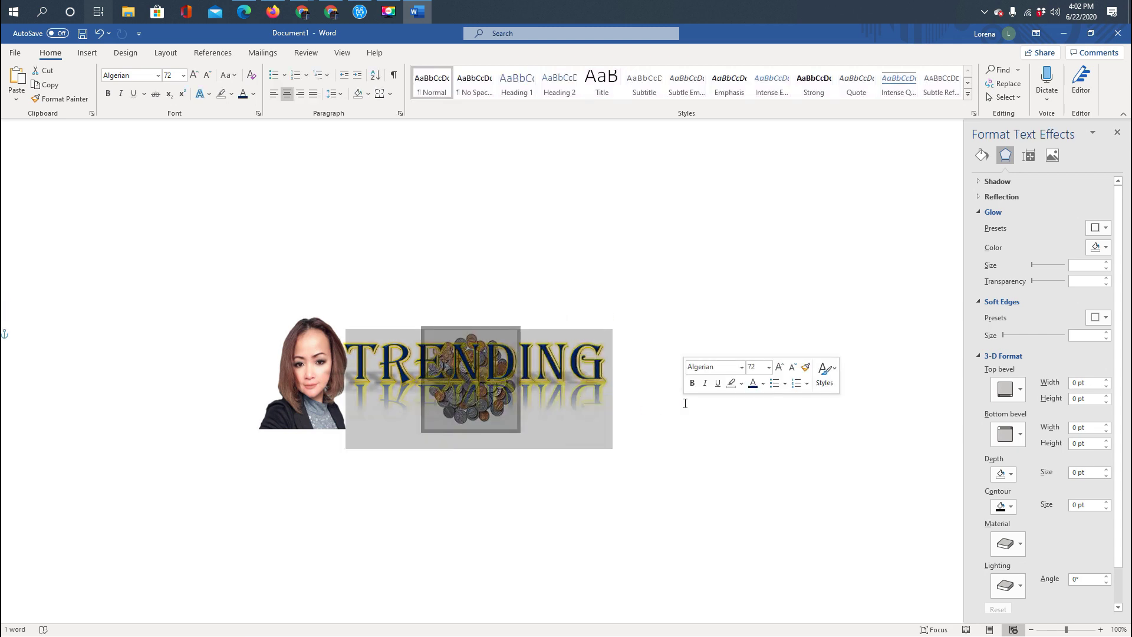
pyautogui.click(685, 399)
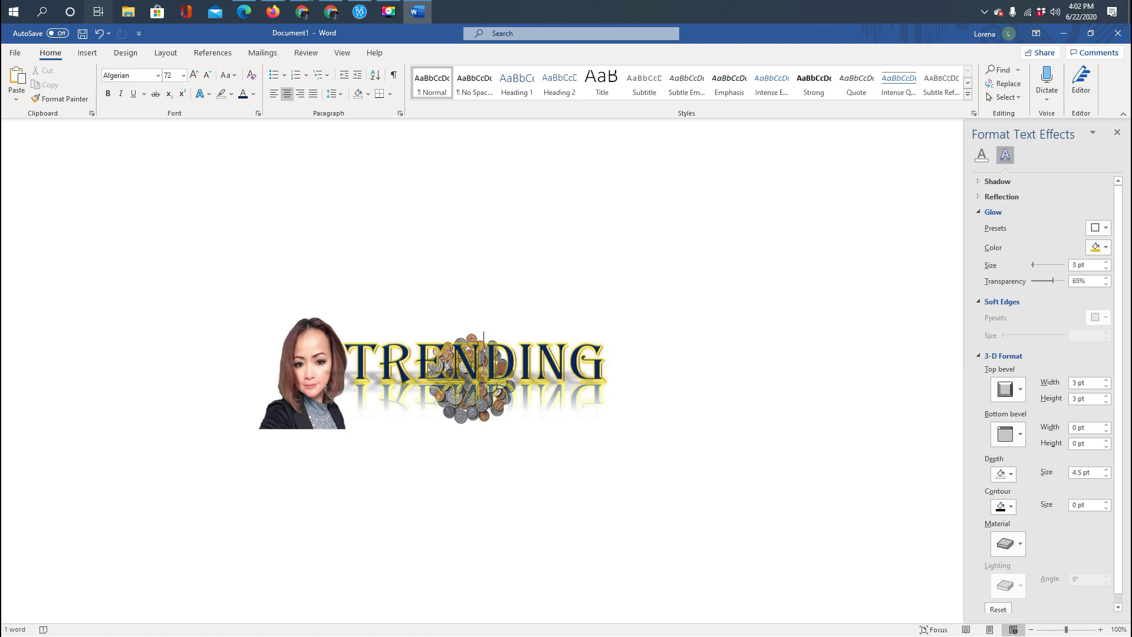
pyautogui.click(98, 34)
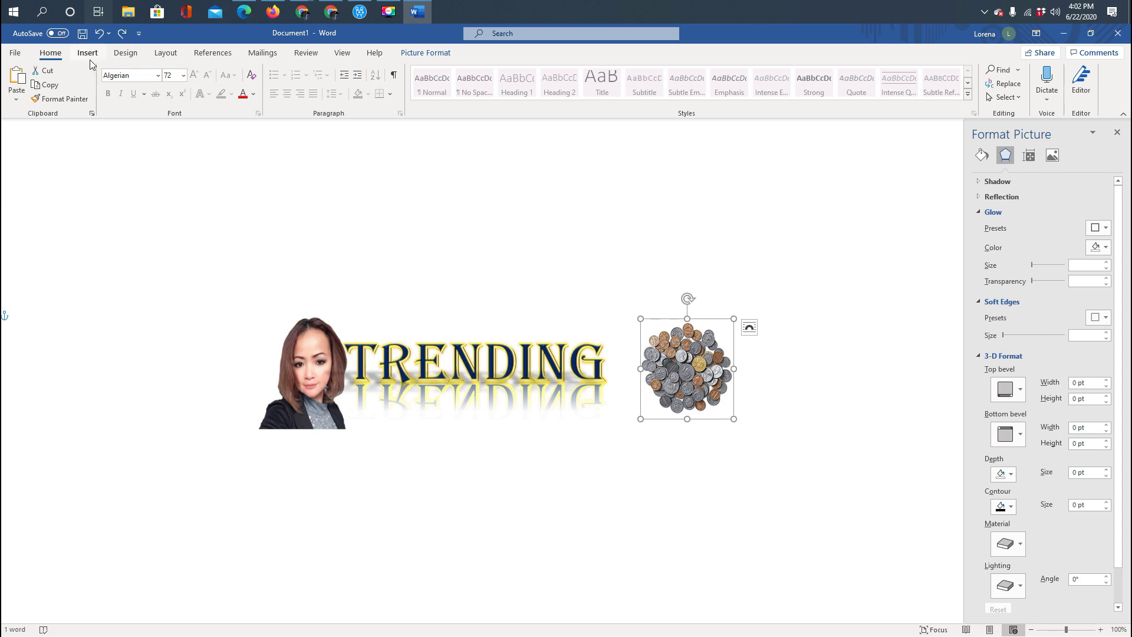
# Step: Cut the coin picture from the document and close the text effects formatting pane
pyautogui.rightClick(691, 357)
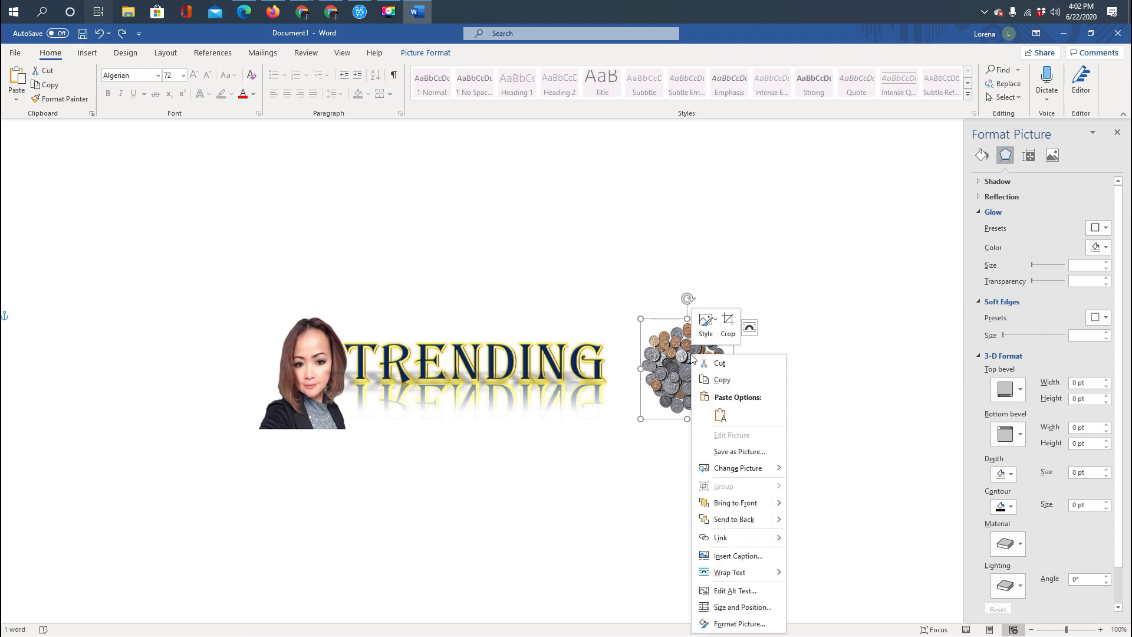
pyautogui.click(719, 363)
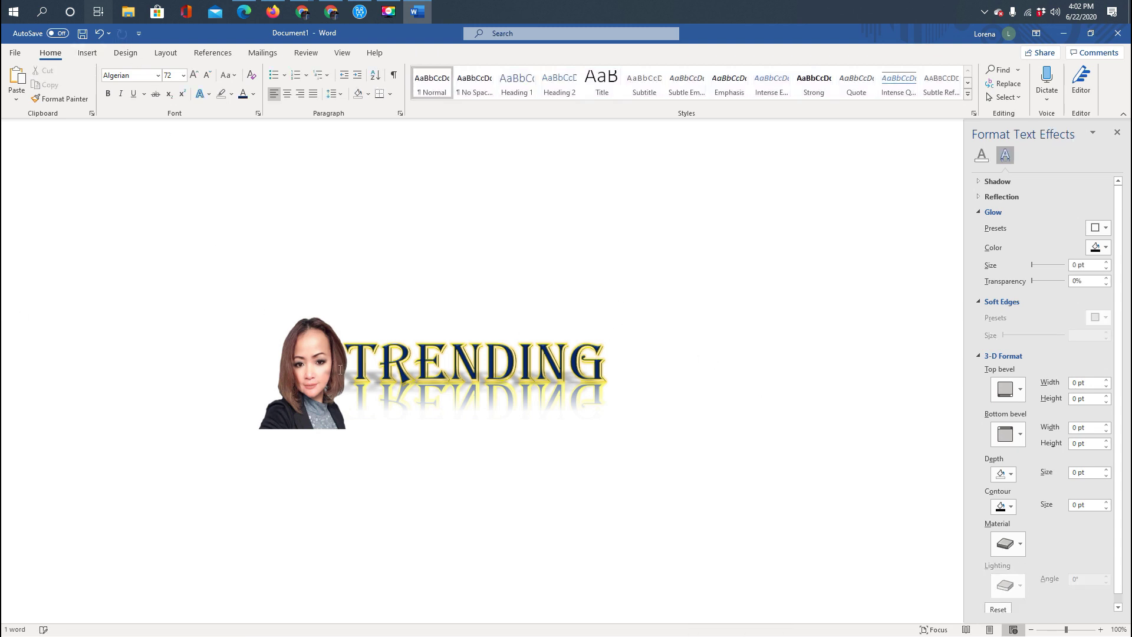
pyautogui.click(397, 161)
pyautogui.click(1126, 134)
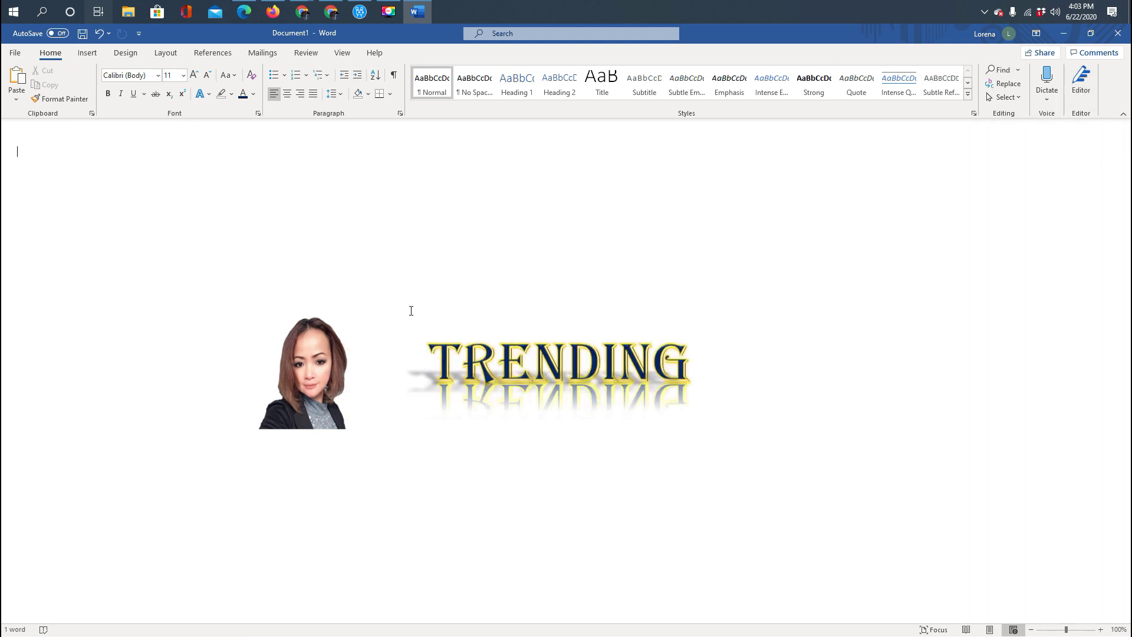
pyautogui.doubleClick(301, 383)
pyautogui.click(300, 384)
pyautogui.click(301, 383)
pyautogui.hotkey('ctrl', 'z')
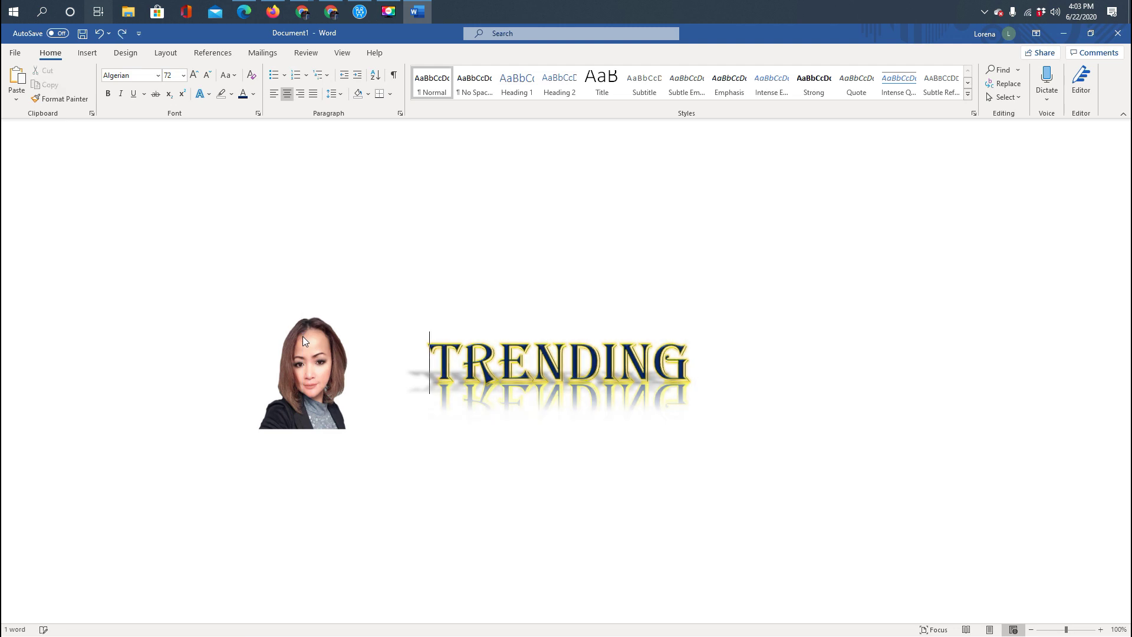
pyautogui.doubleClick(324, 352)
pyautogui.click(190, 270)
pyautogui.doubleClick(335, 334)
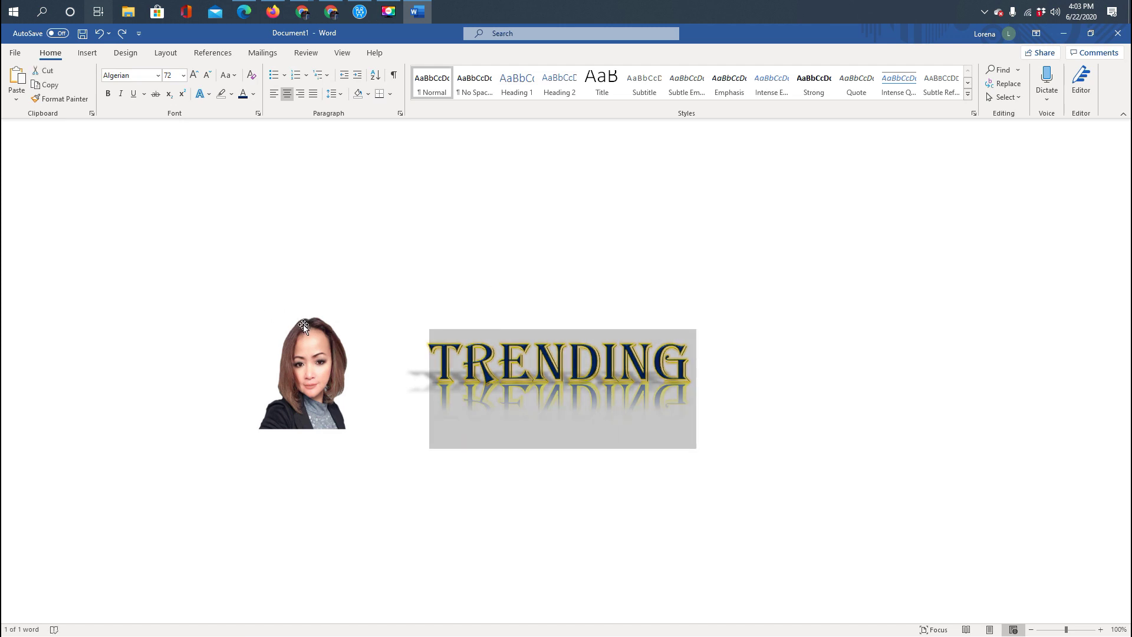
# Step: Move the portrait photo against the start of the word "Trending" and shrink it slightly from its lower, upper and left edges
pyautogui.moveTo(303, 327); pyautogui.dragTo(386, 329)
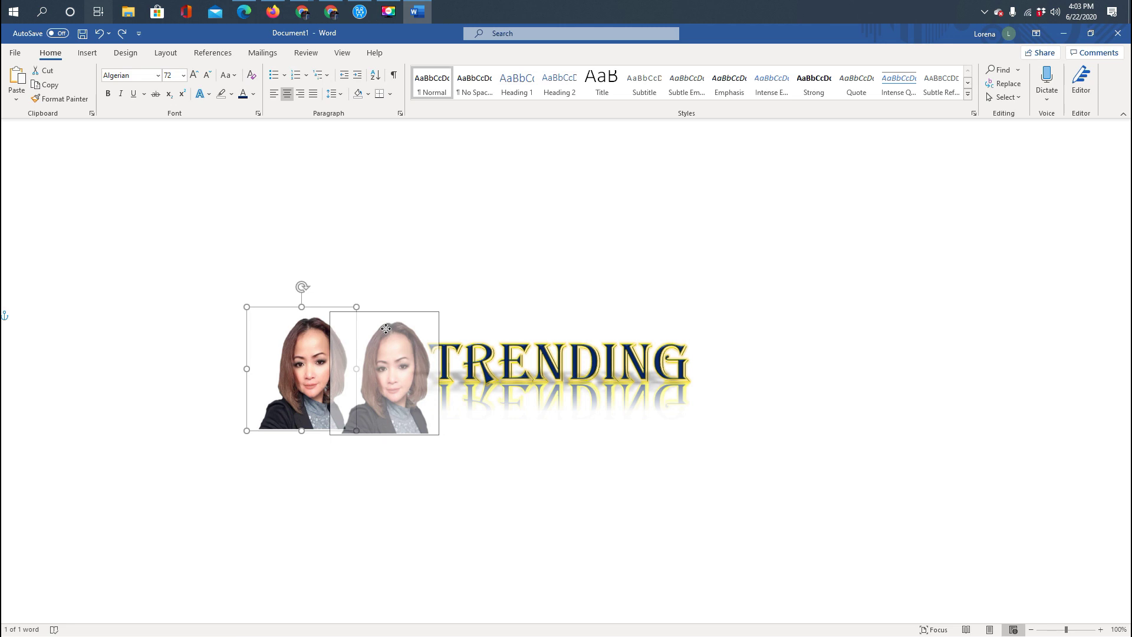
pyautogui.moveTo(386, 329); pyautogui.dragTo(387, 329)
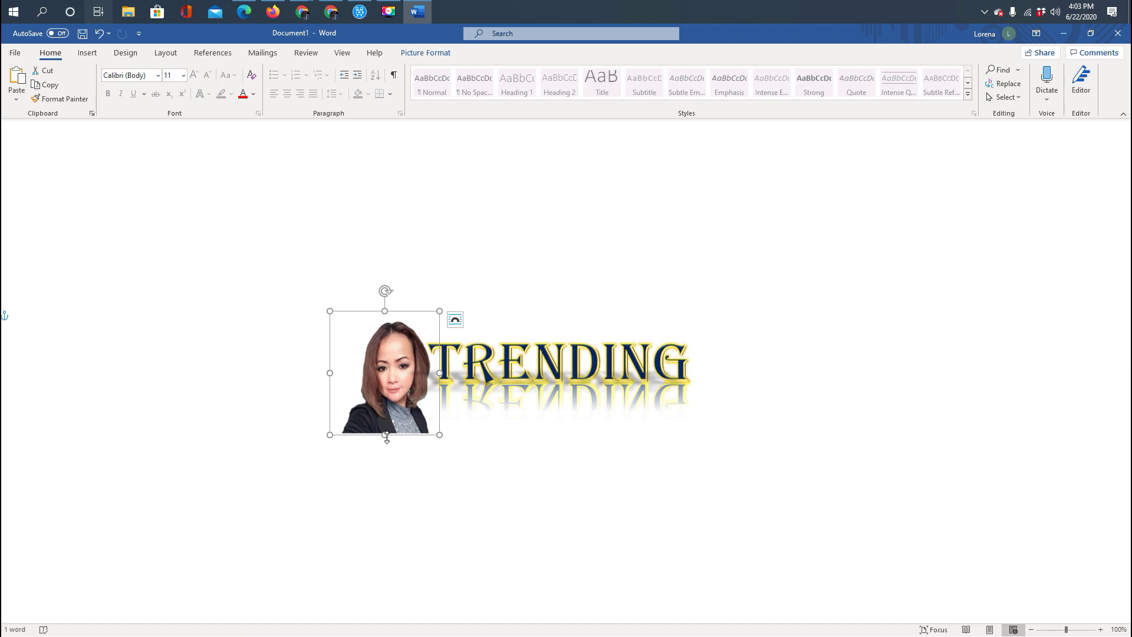
pyautogui.moveTo(385, 435); pyautogui.dragTo(390, 428)
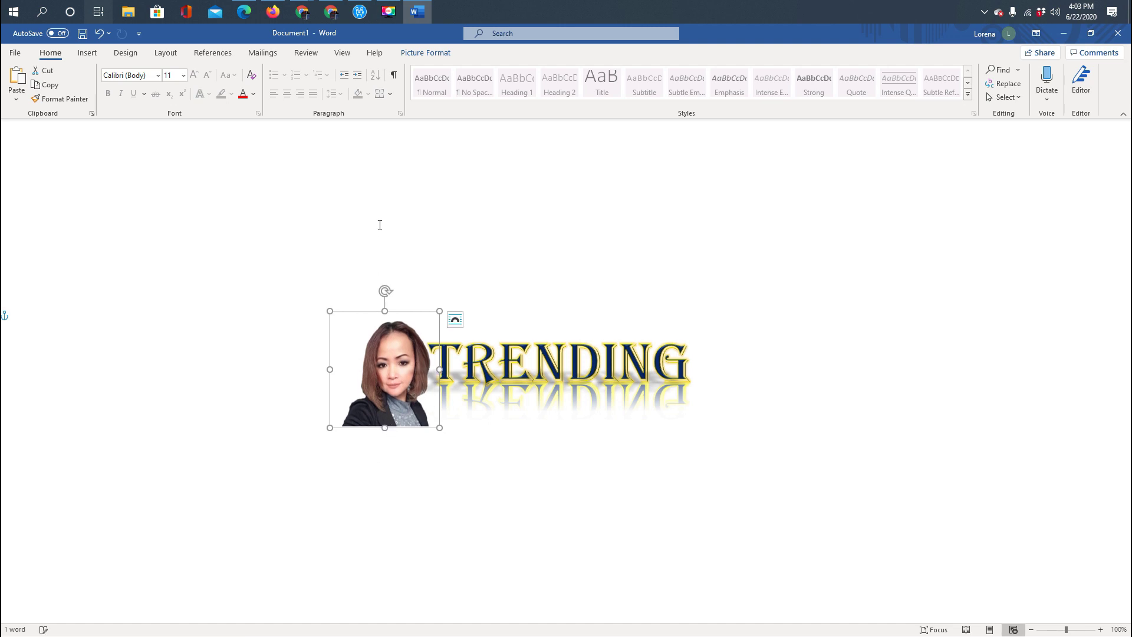
pyautogui.moveTo(384, 316); pyautogui.dragTo(384, 317)
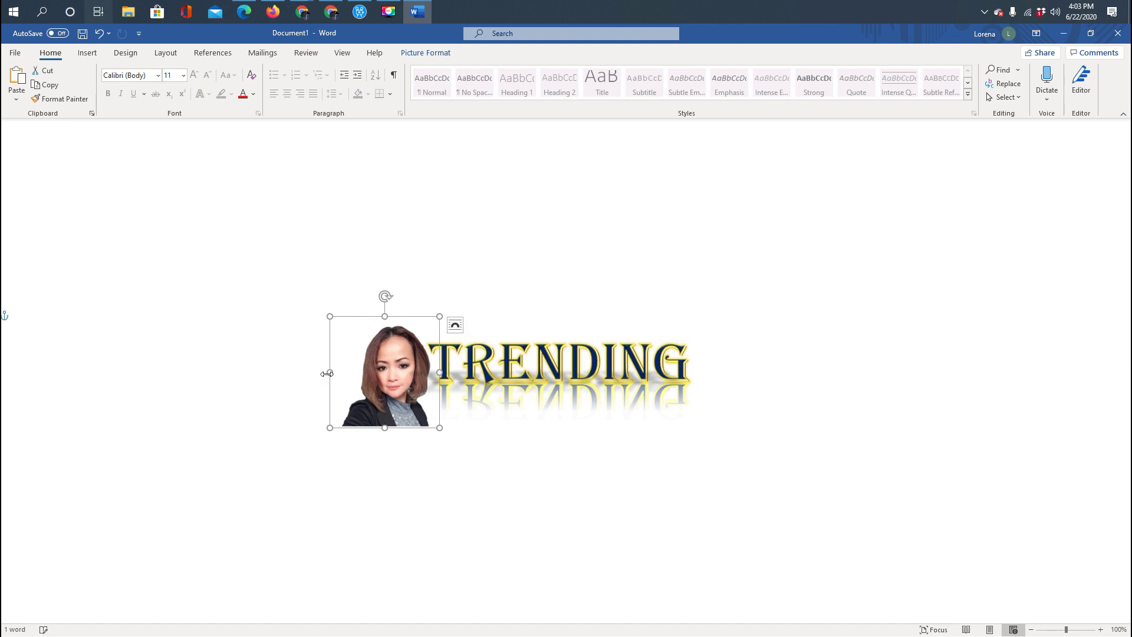
pyautogui.moveTo(330, 373); pyautogui.dragTo(336, 372)
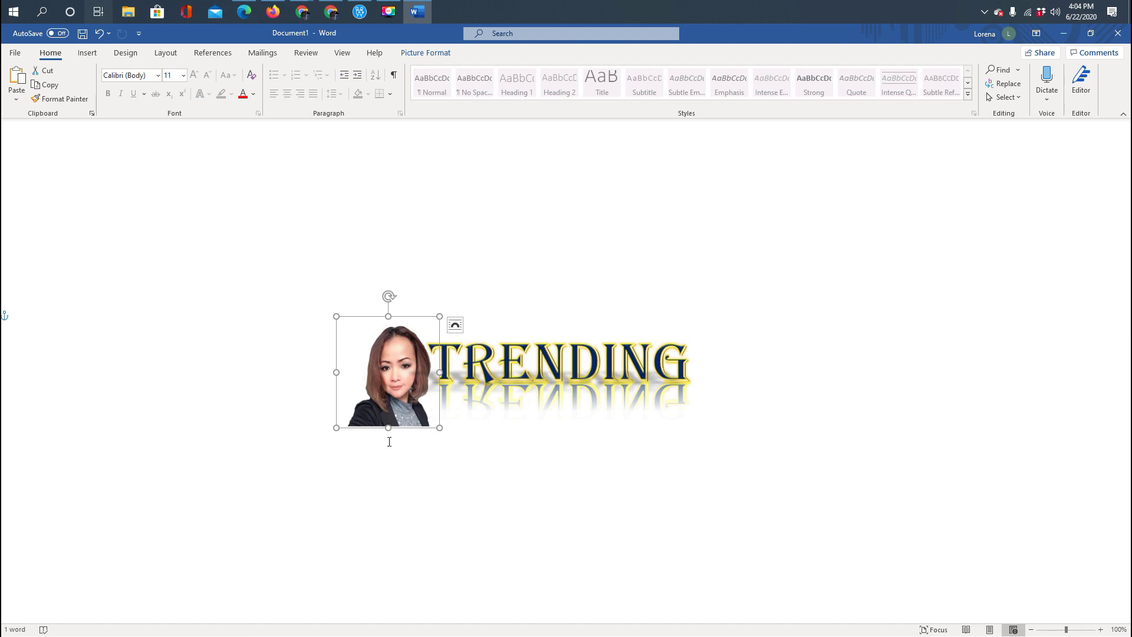
pyautogui.press('Right')
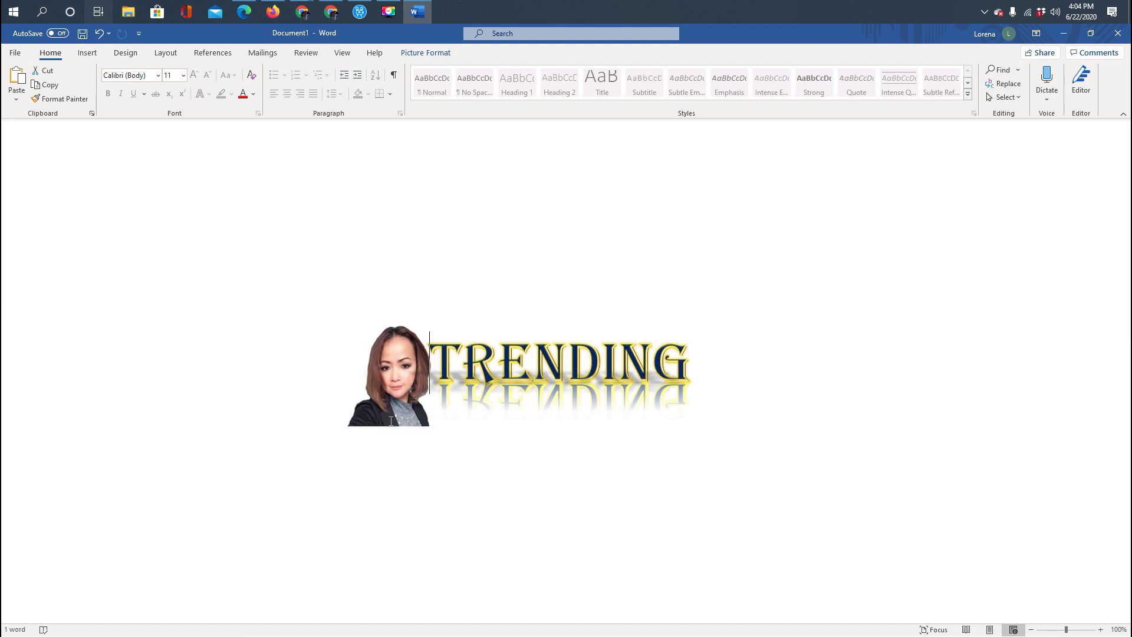
# Step: Add several blank lines after the word "Trending" to extend the empty area below the title
pyautogui.doubleClick(904, 394)
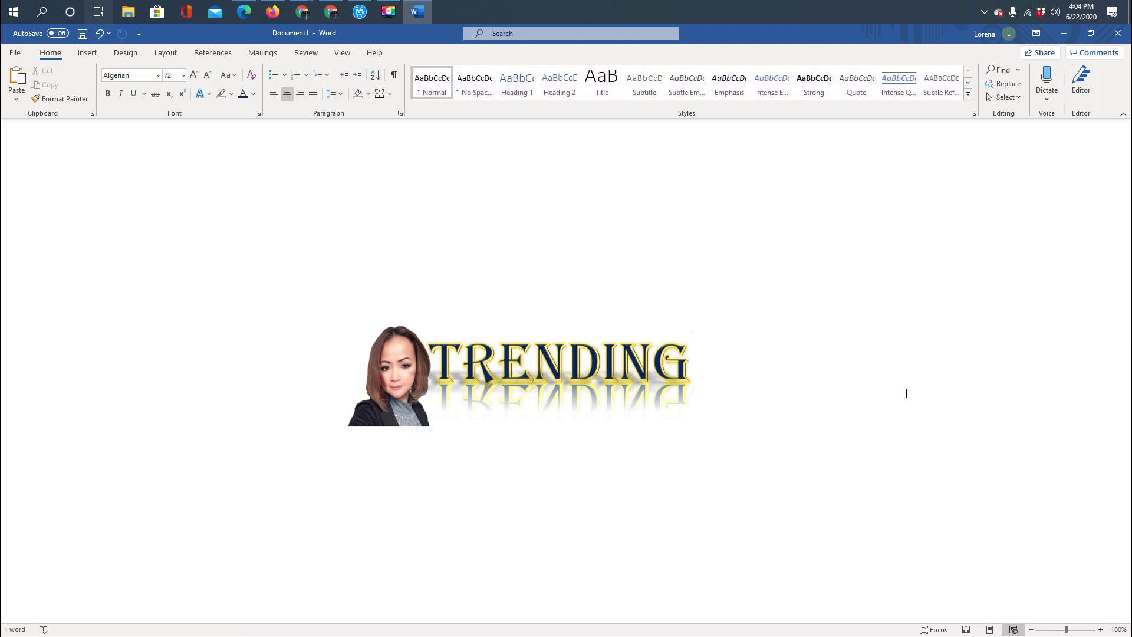
pyautogui.press('Return')
pyautogui.press('Return')
pyautogui.press('Return')
pyautogui.press('Return')
pyautogui.press('Return')
pyautogui.press('Return')
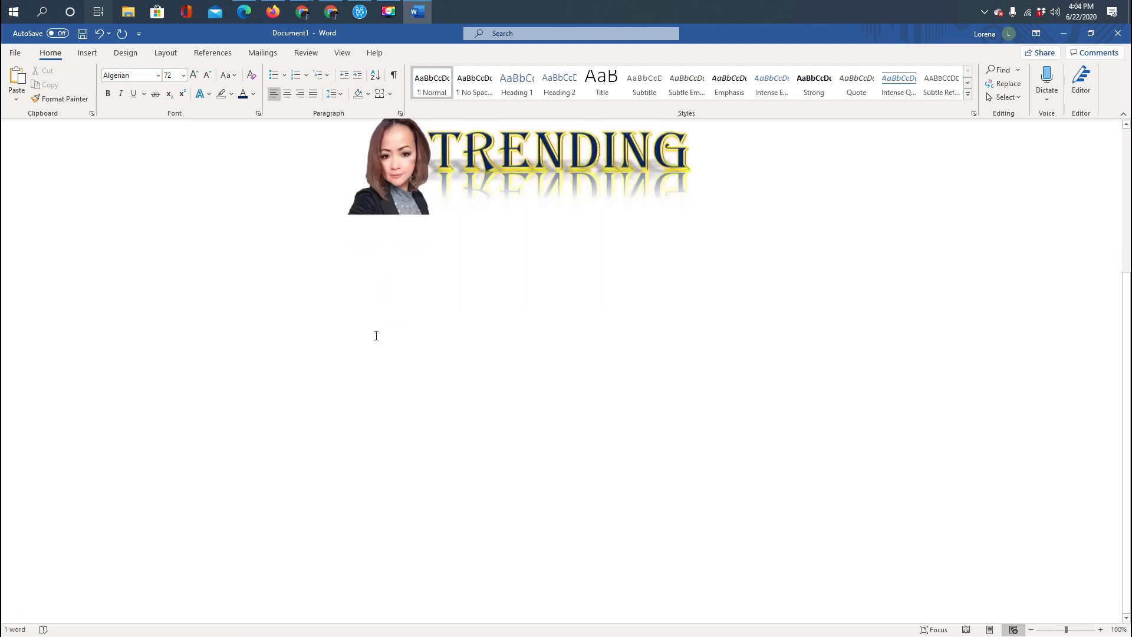
pyautogui.scroll(5, 407, 342)
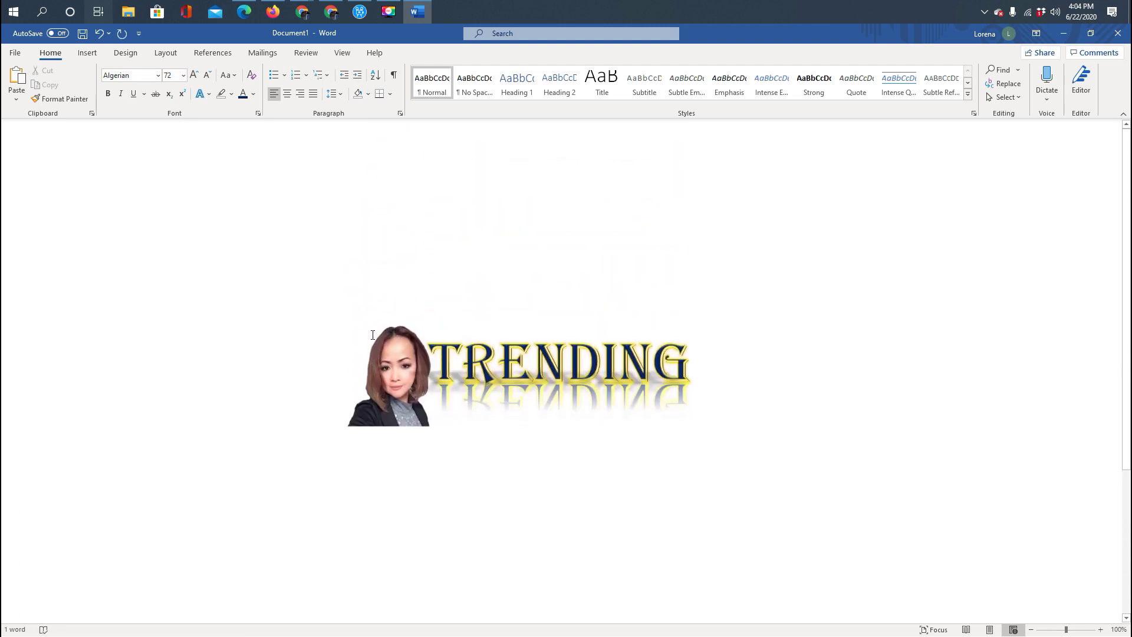
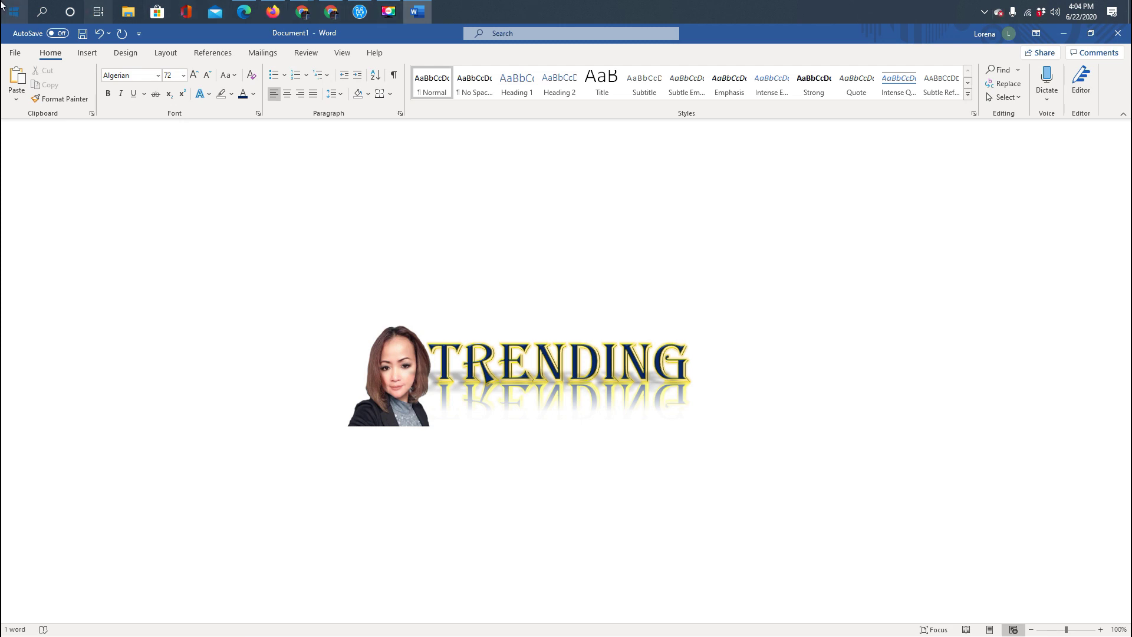
# Step: Open Snipping Tool and capture a large rectangular snip around the portrait and "Trending" title
pyautogui.click(42, 12)
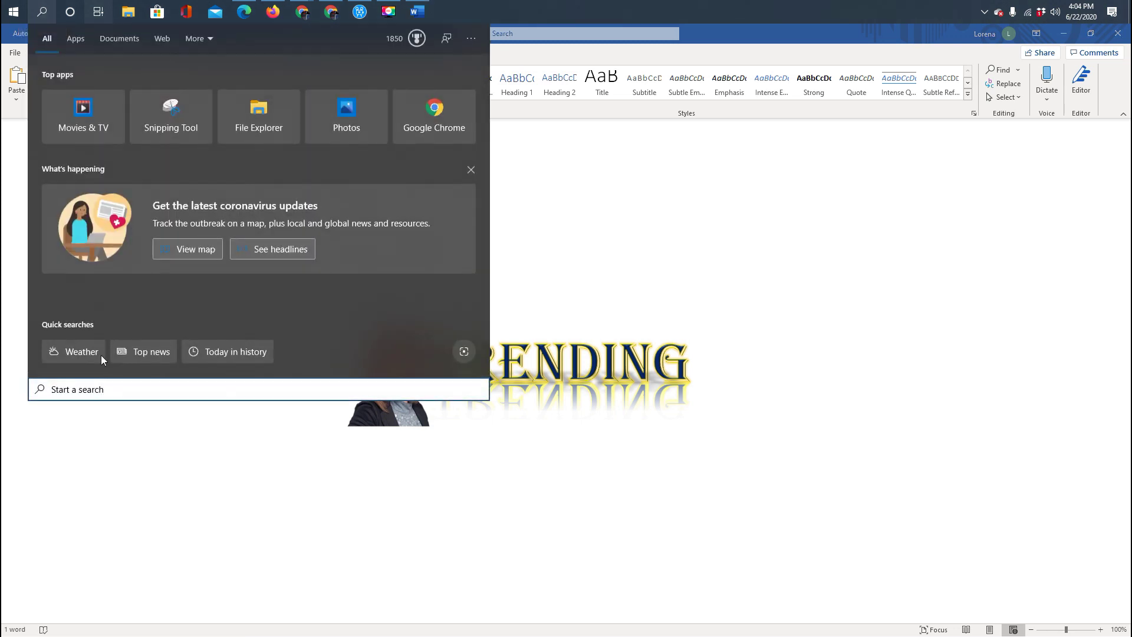
pyautogui.write('s')
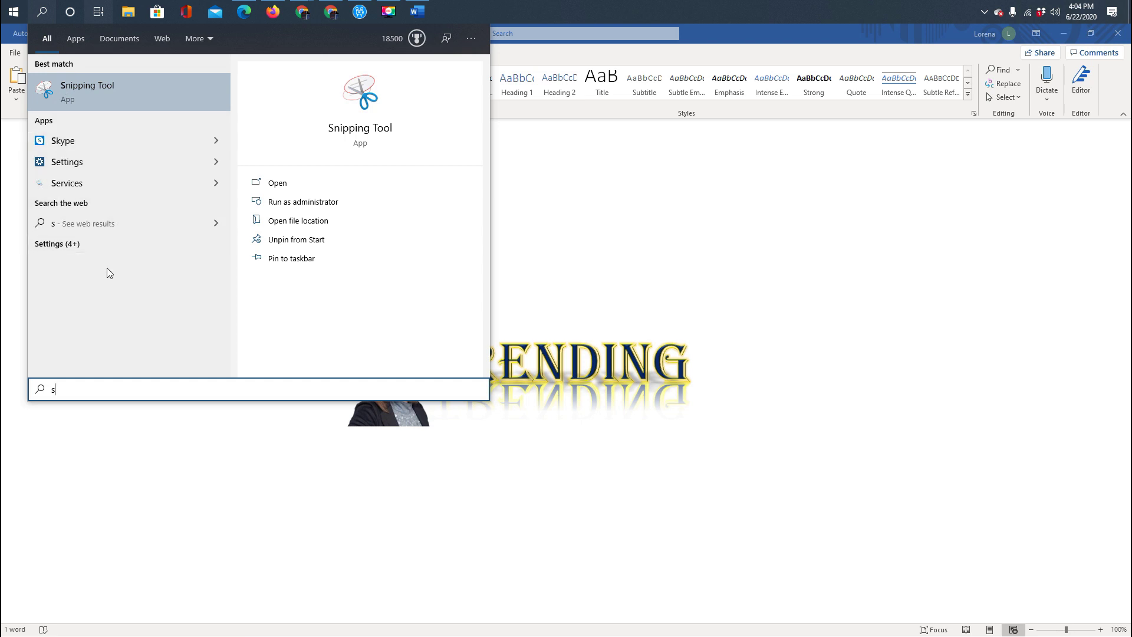
pyautogui.click(93, 85)
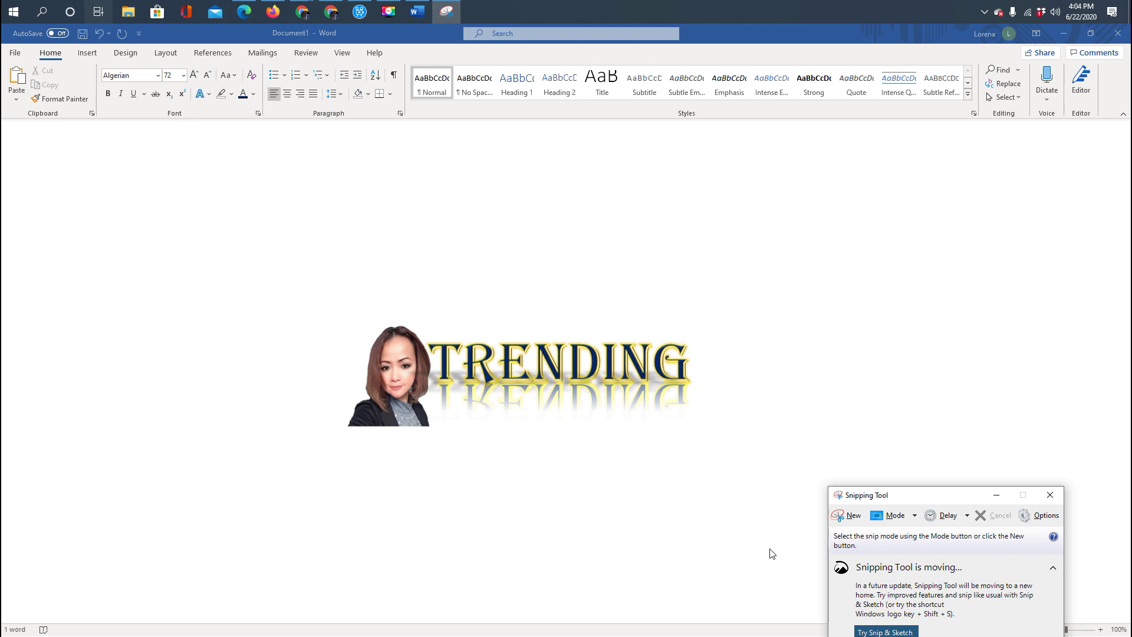
pyautogui.click(849, 518)
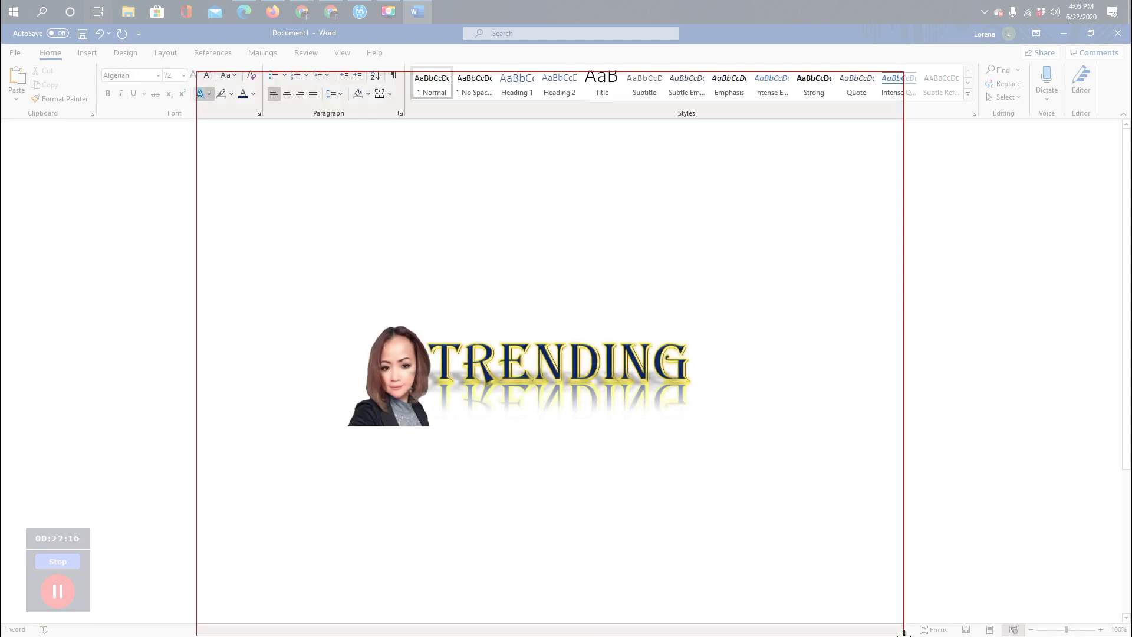
pyautogui.moveTo(902, 636); pyautogui.dragTo(890, 635)
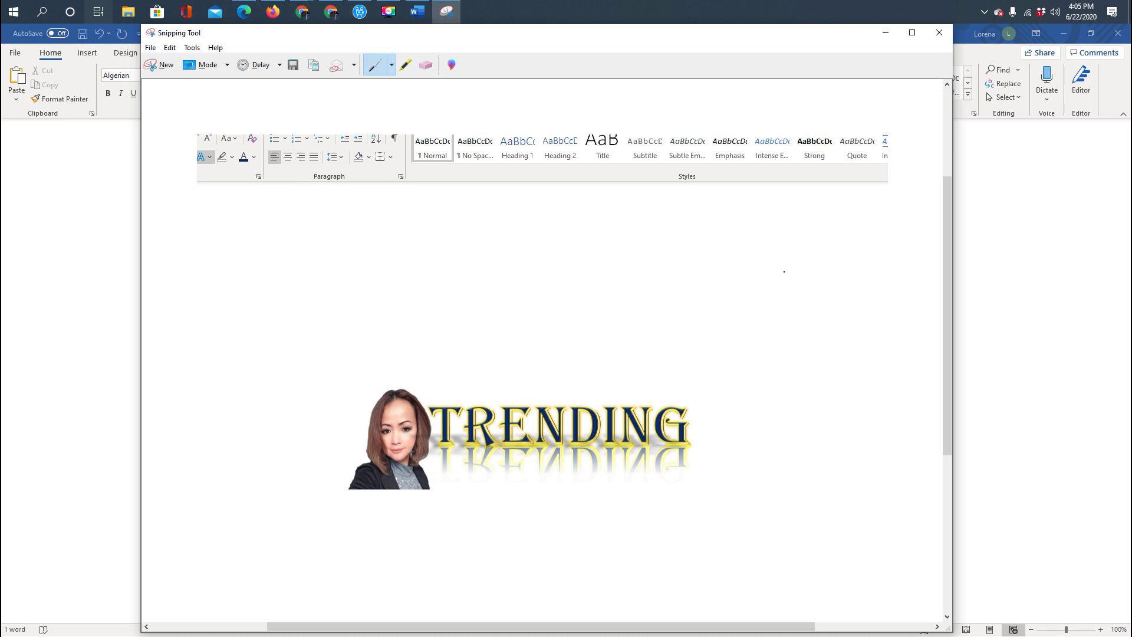
# Step: Save the snip as a PNG file named ".0" in the 000 folder inside Documents
pyautogui.hotkey('ctrl', 's')
pyautogui.click(197, 223)
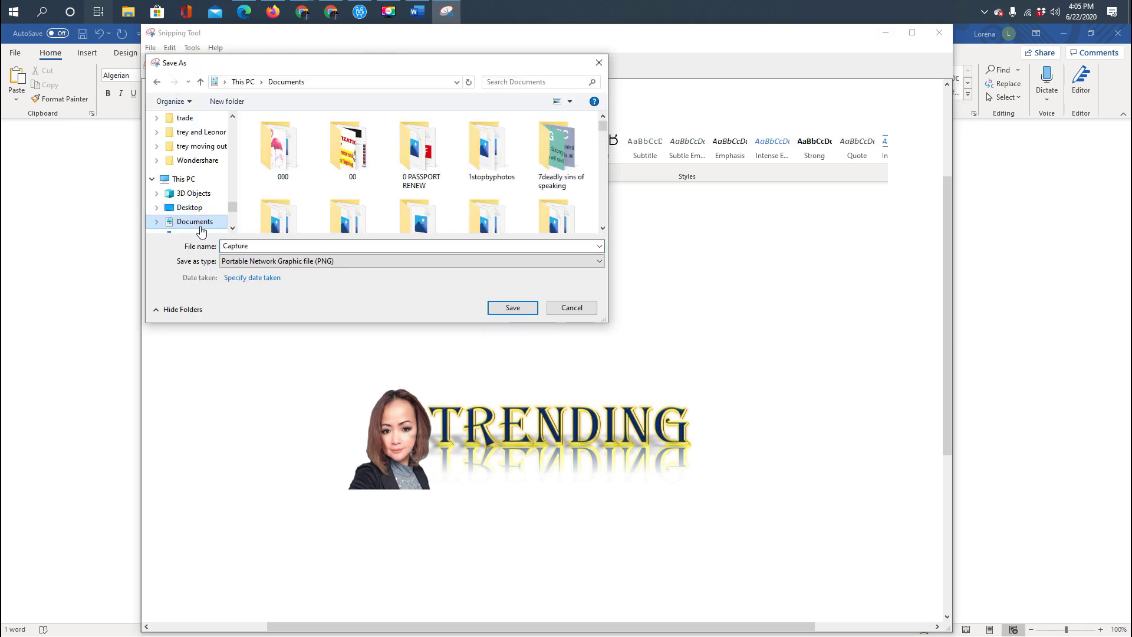
pyautogui.doubleClick(270, 169)
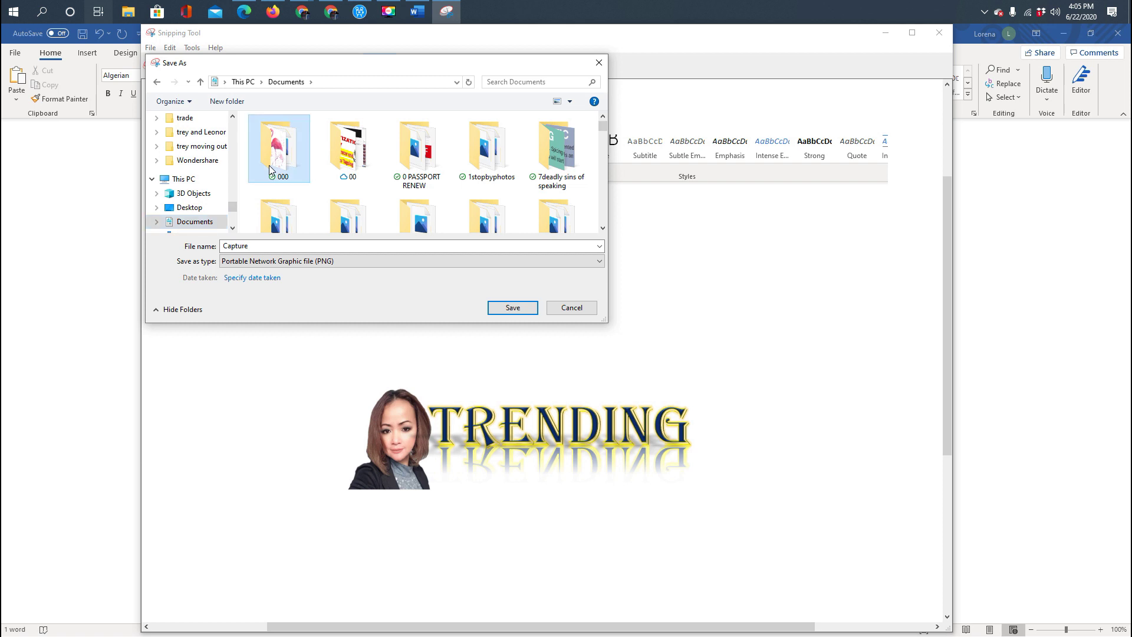
pyautogui.doubleClick(239, 246)
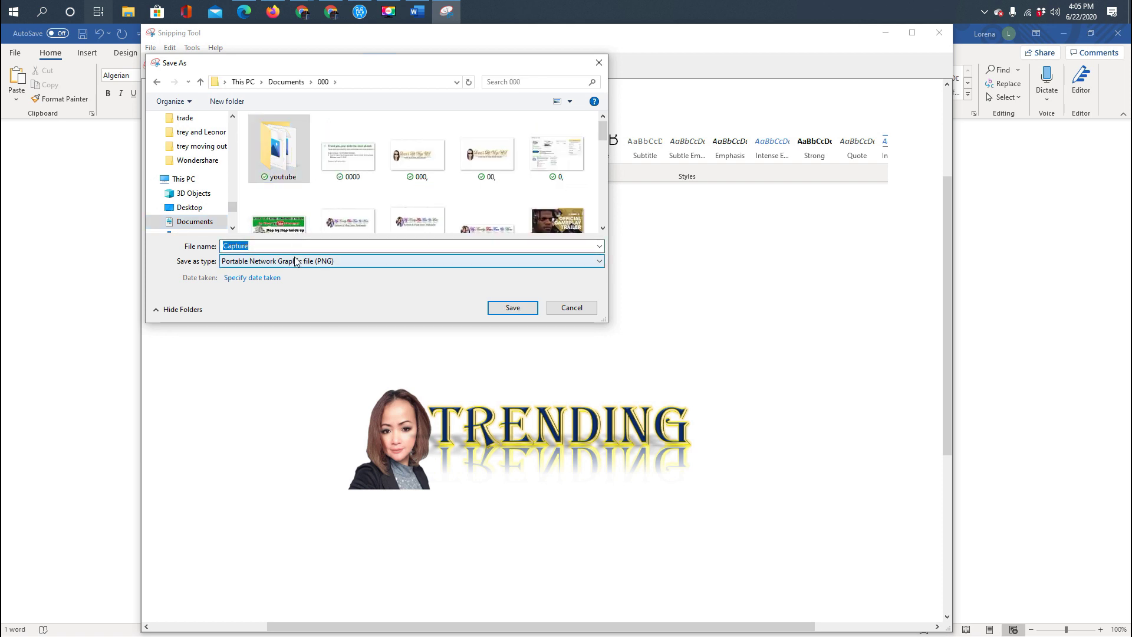
pyautogui.write(',0')
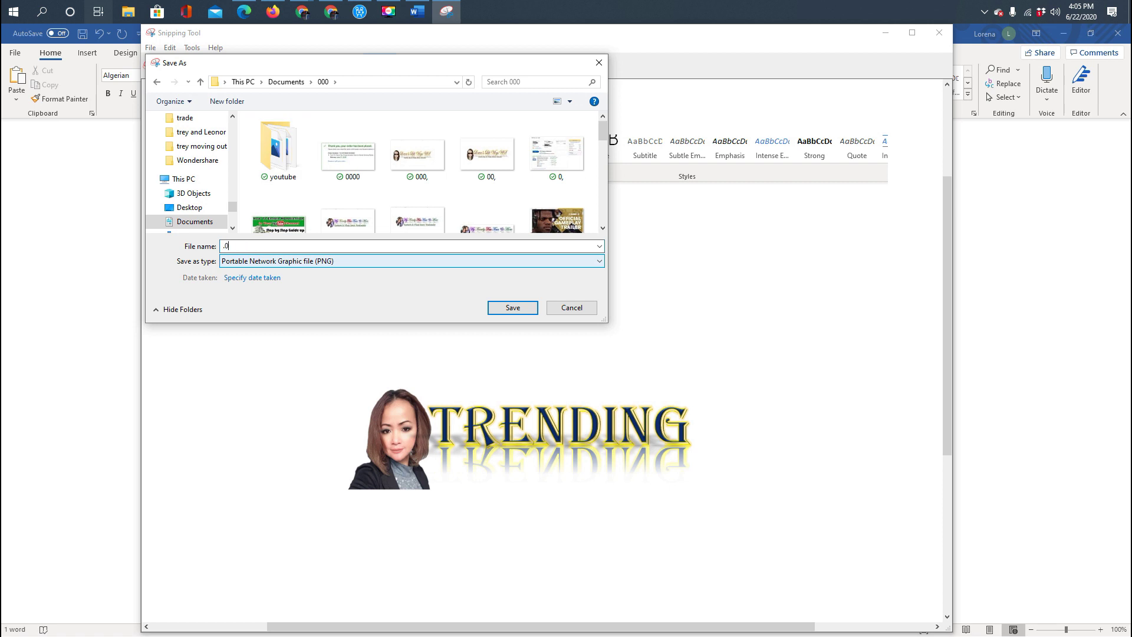
pyautogui.hotkey('shift', 'Tab')
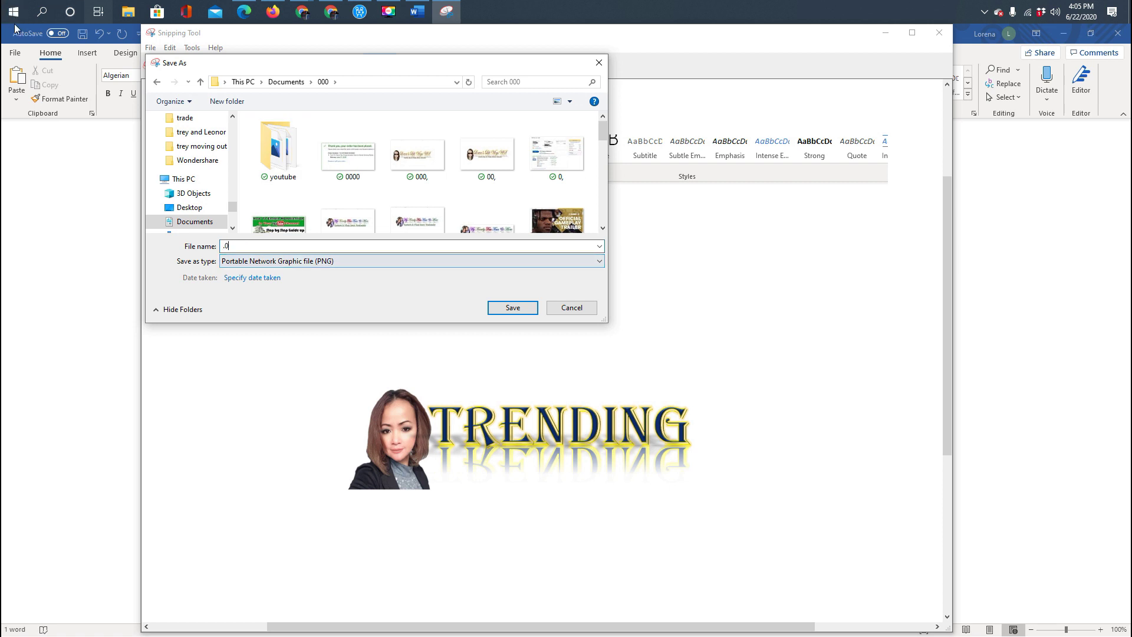
pyautogui.click(502, 312)
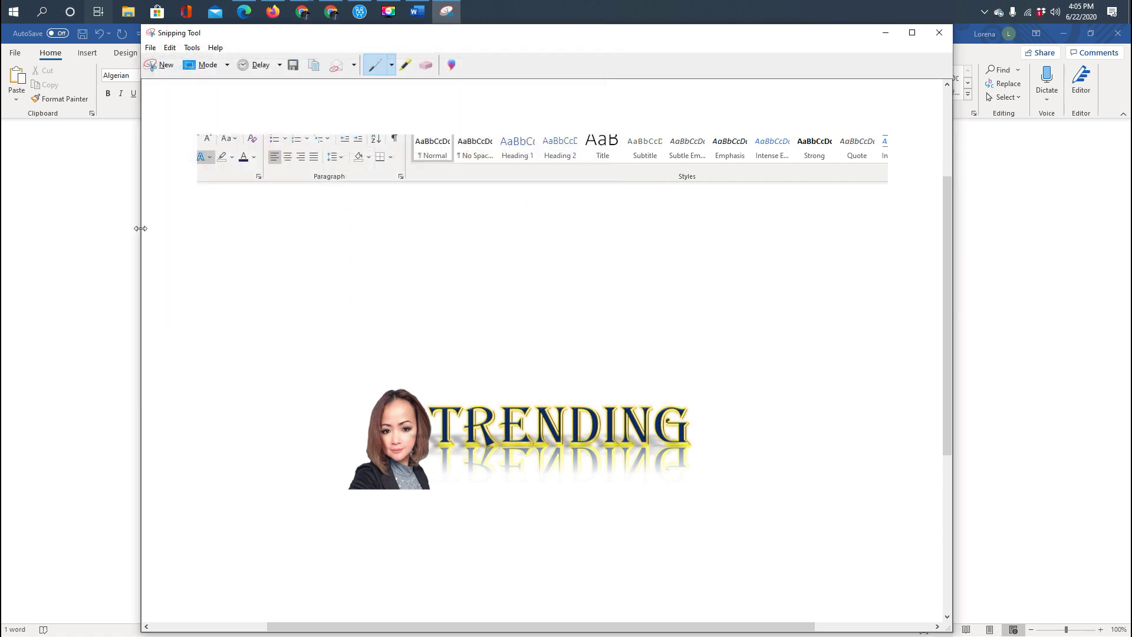
# Step: Open the 000 folder inside Documents in File Explorer and check the dimensions of the saved ".0" image
pyautogui.click(128, 12)
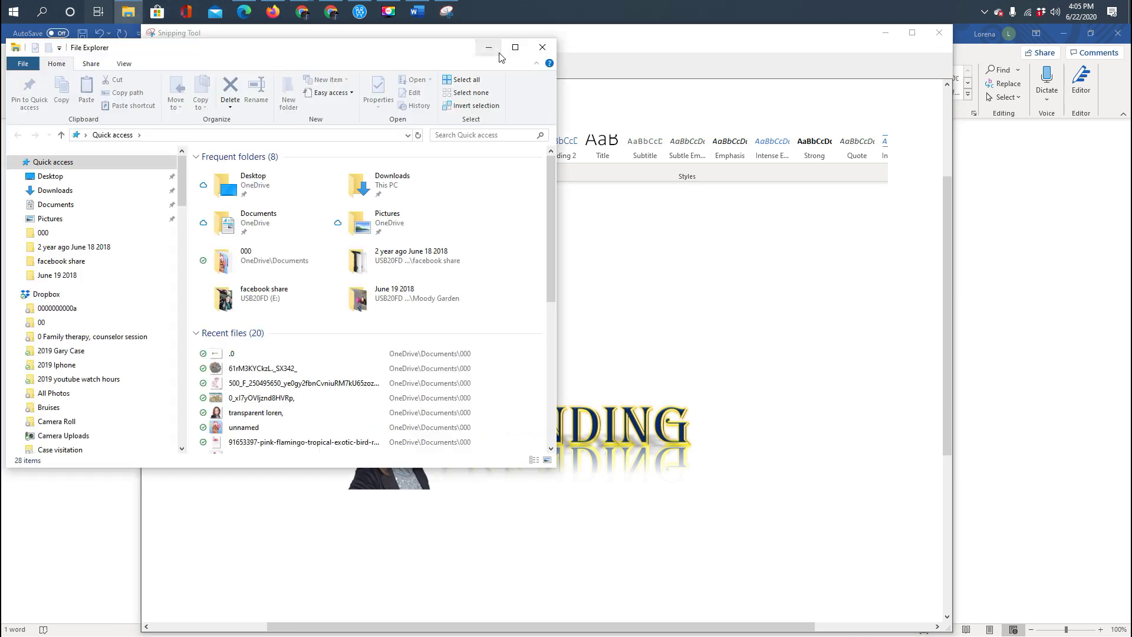
pyautogui.click(513, 49)
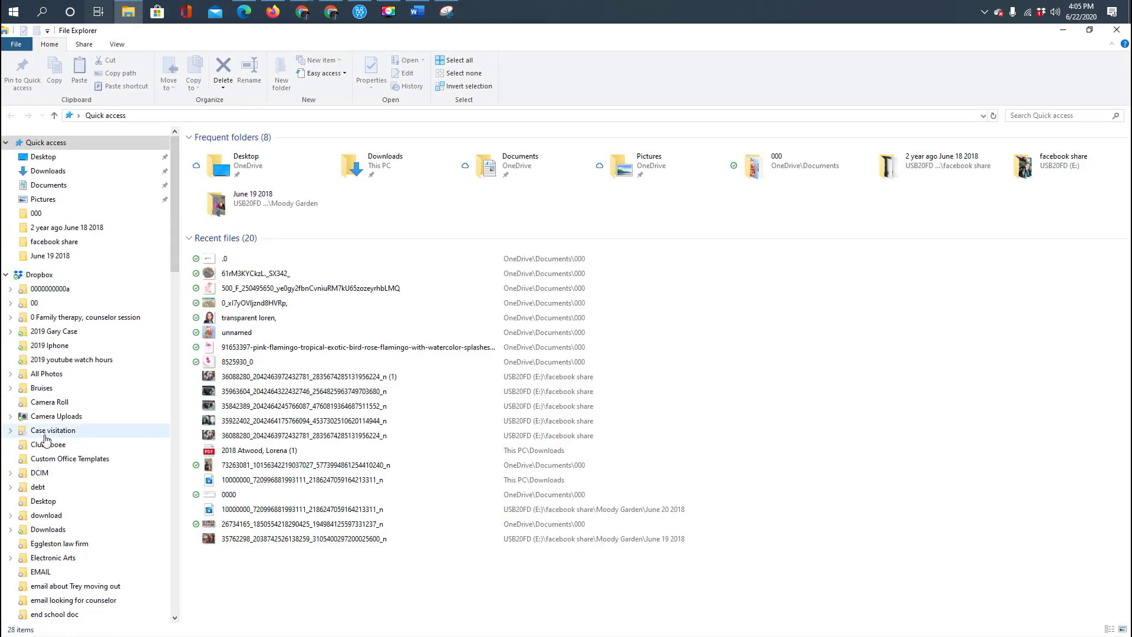
pyautogui.click(101, 189)
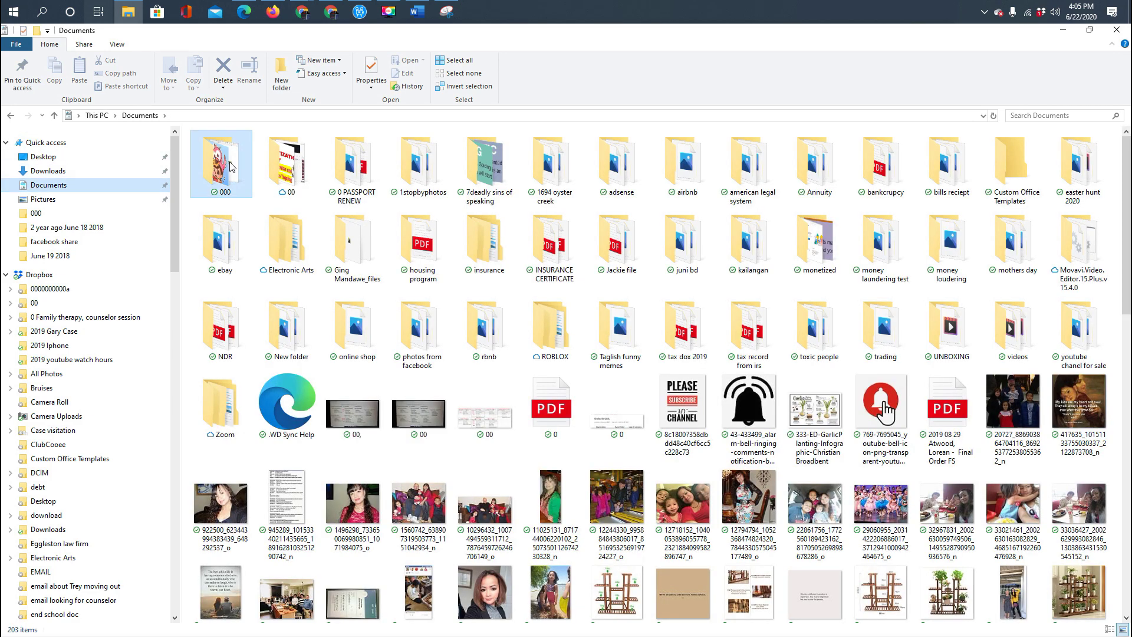
pyautogui.doubleClick(230, 167)
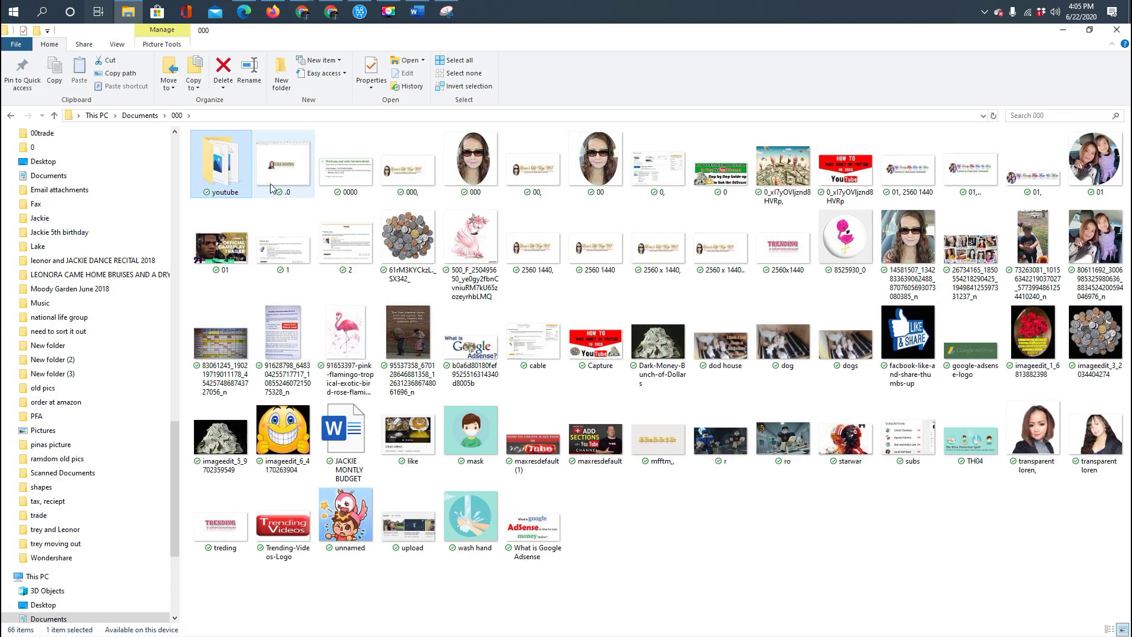
pyautogui.click(282, 179)
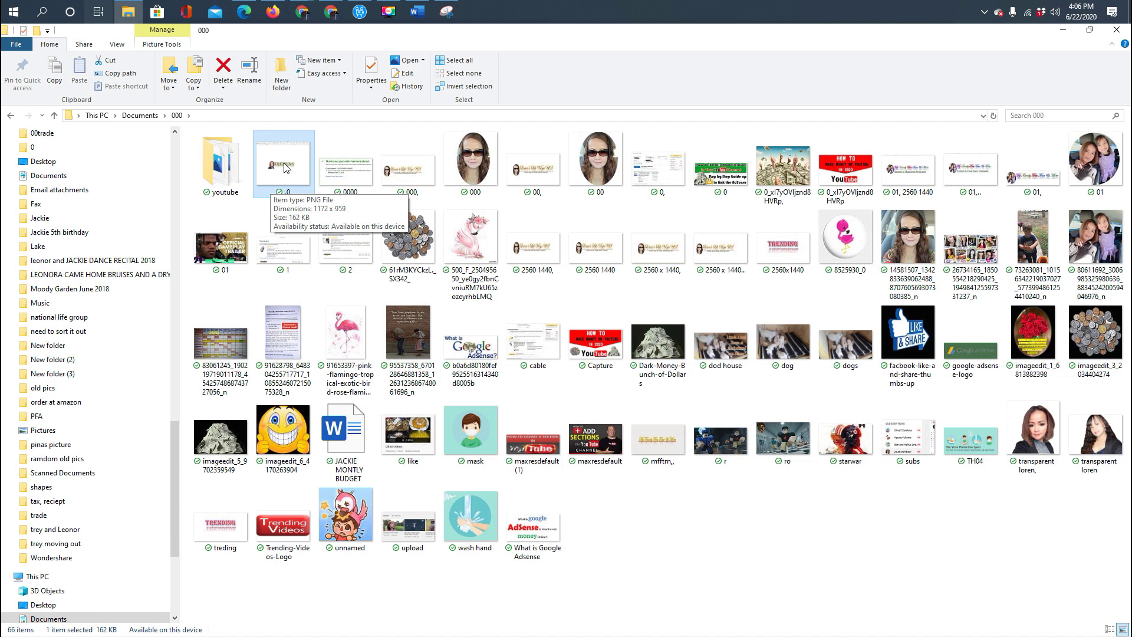
# Step: Open the ".0" image from the 000 folder for editing in Paint and maximize the window
pyautogui.rightClick(285, 168)
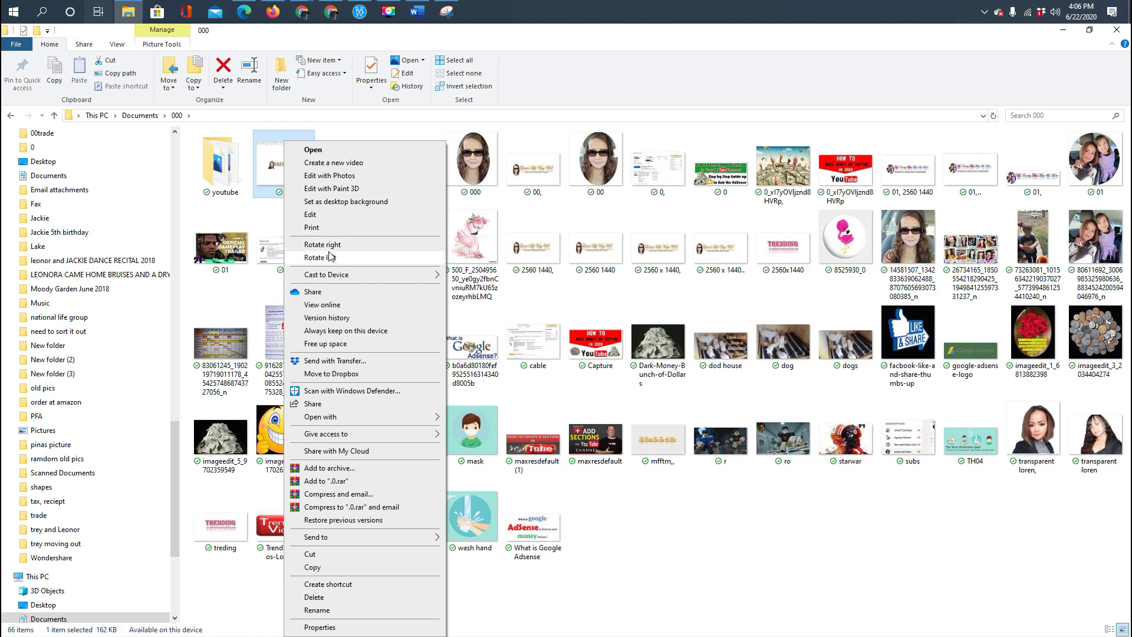
pyautogui.click(345, 217)
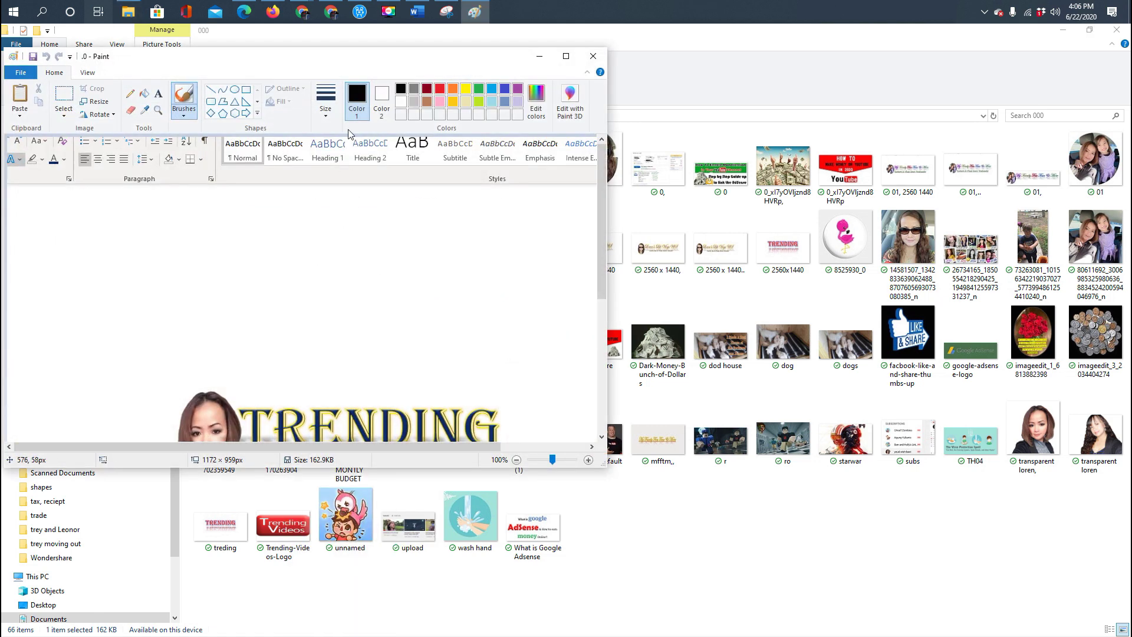
pyautogui.click(566, 57)
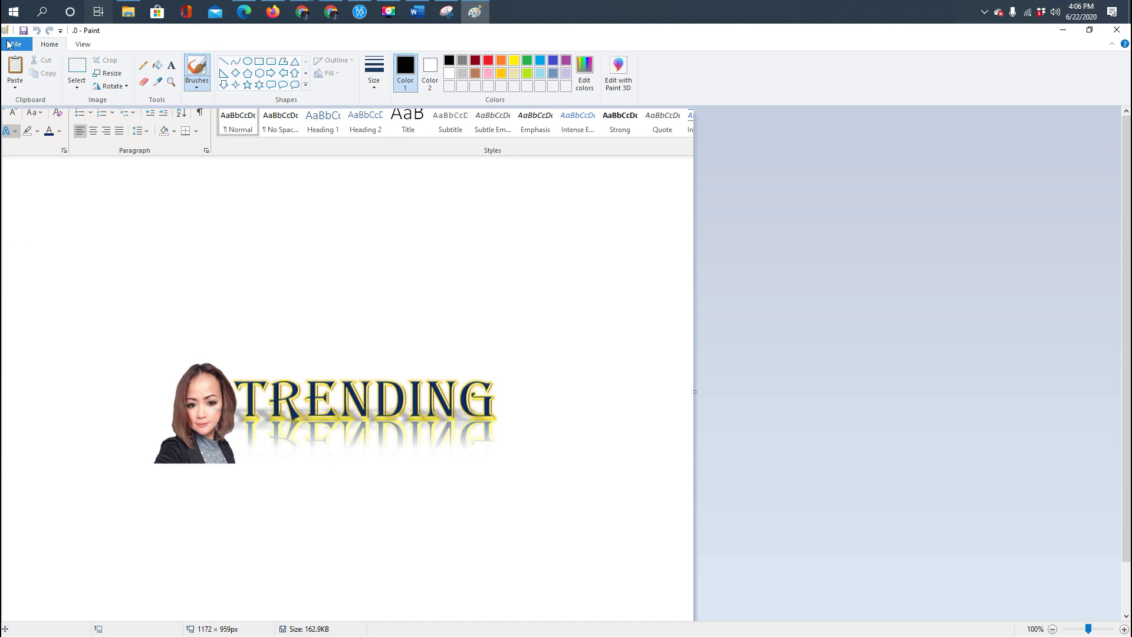
# Step: Check YouTube's recommended channel art size and resize the image to 2560 x 1440 pixels without maintaining the aspect ratio
pyautogui.click(112, 75)
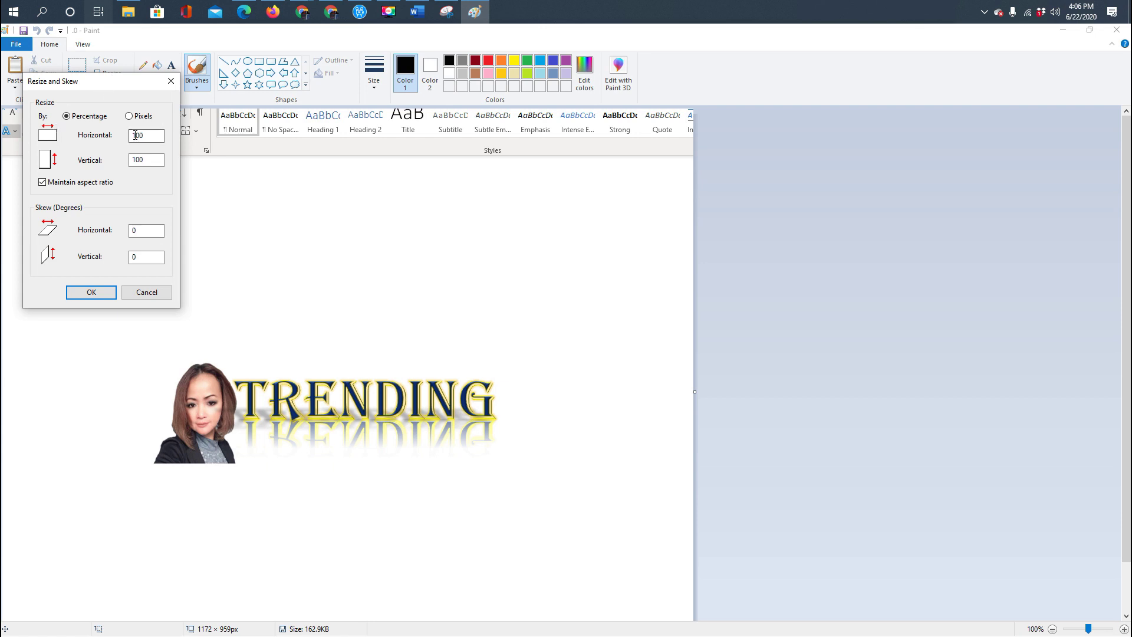
pyautogui.click(129, 117)
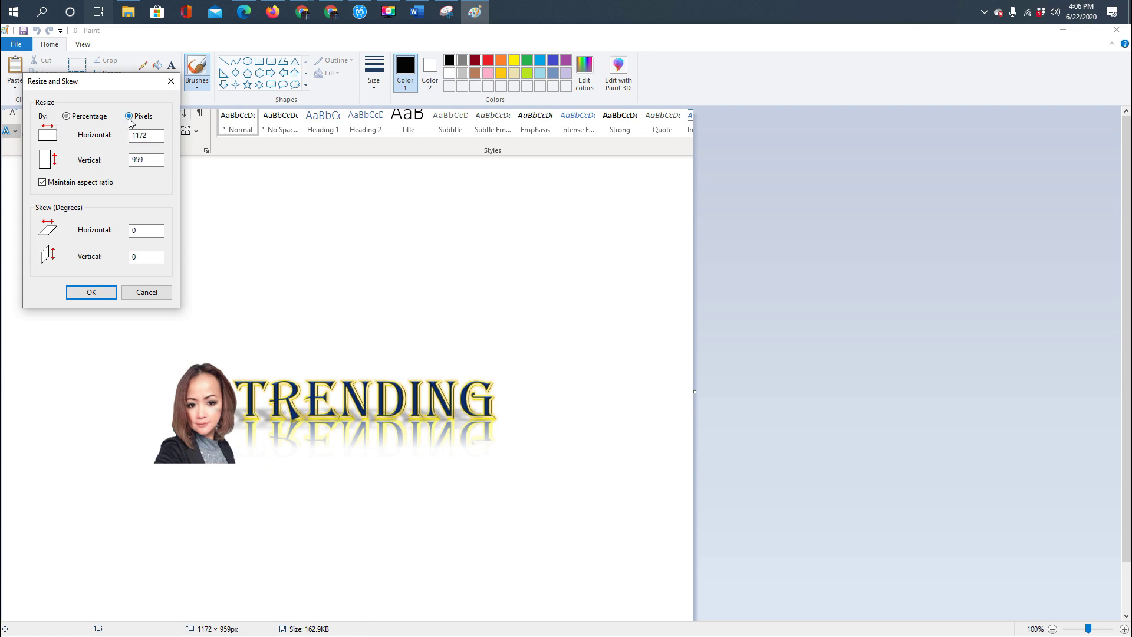
pyautogui.click(43, 183)
pyautogui.moveTo(326, 9)
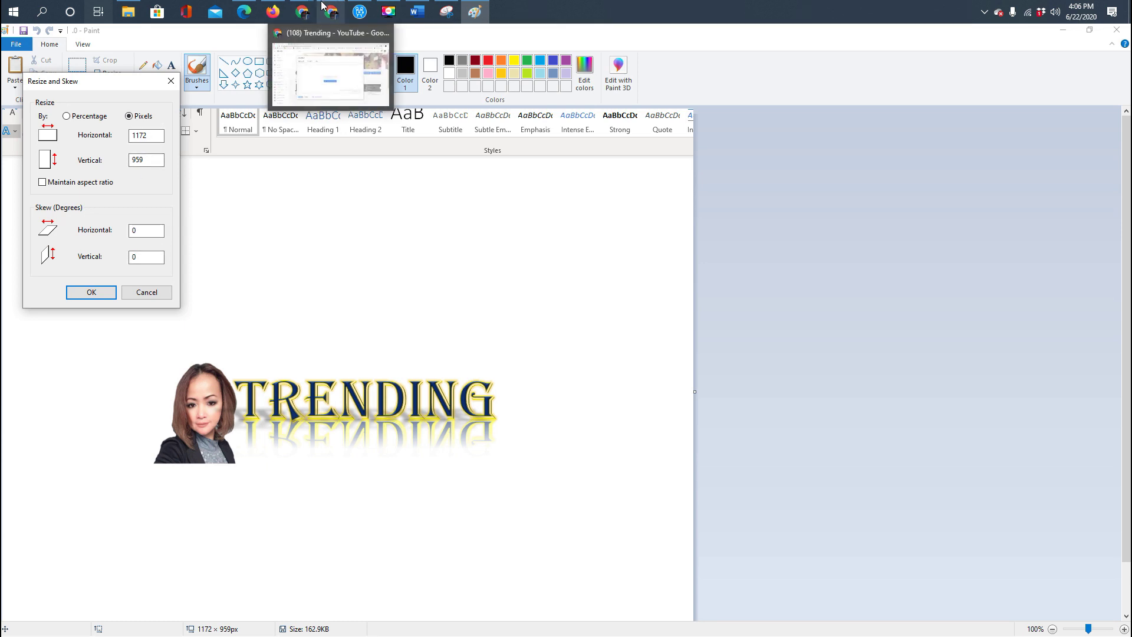
pyautogui.click(328, 81)
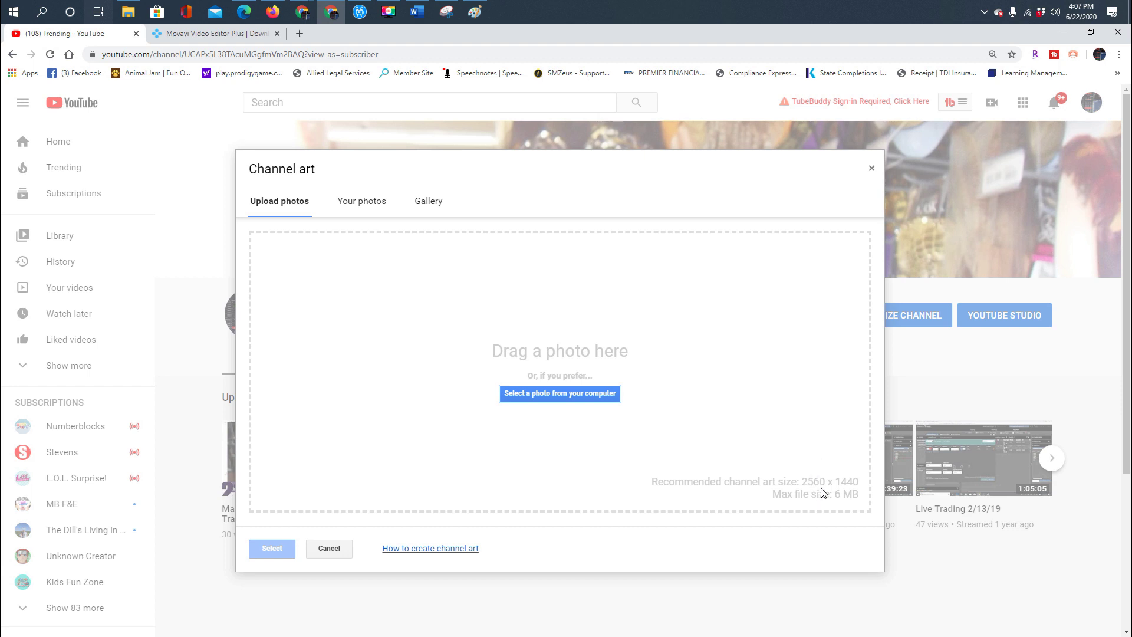
pyautogui.click(475, 14)
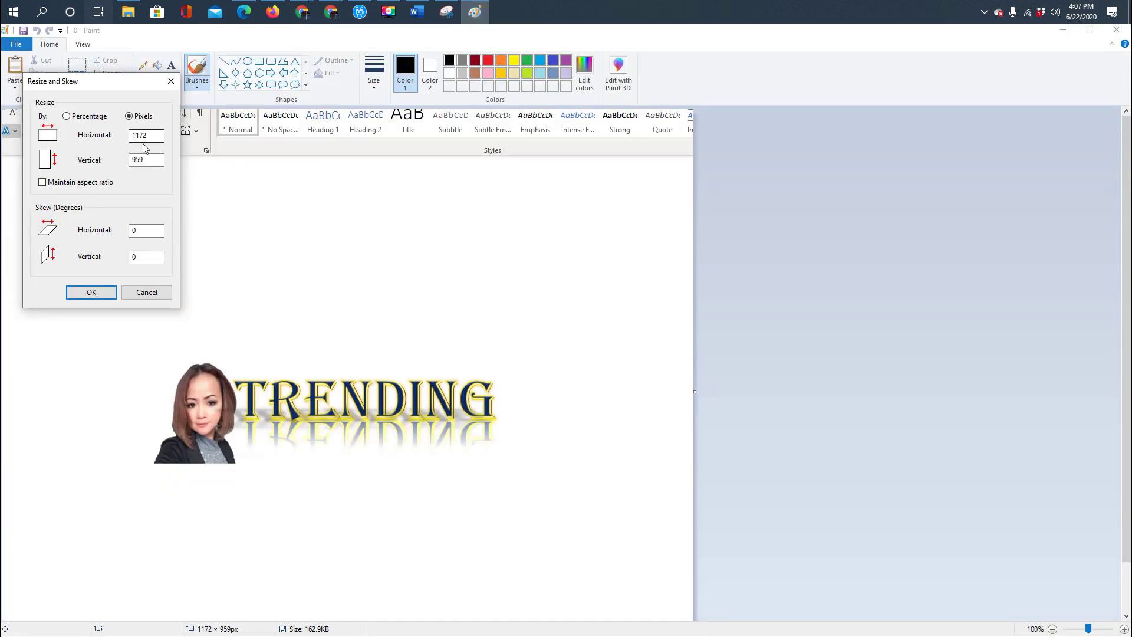
pyautogui.moveTo(155, 136); pyautogui.dragTo(57, 137)
pyautogui.write('2560')
pyautogui.moveTo(145, 158); pyautogui.dragTo(130, 161)
pyautogui.write('1440')
pyautogui.click(91, 292)
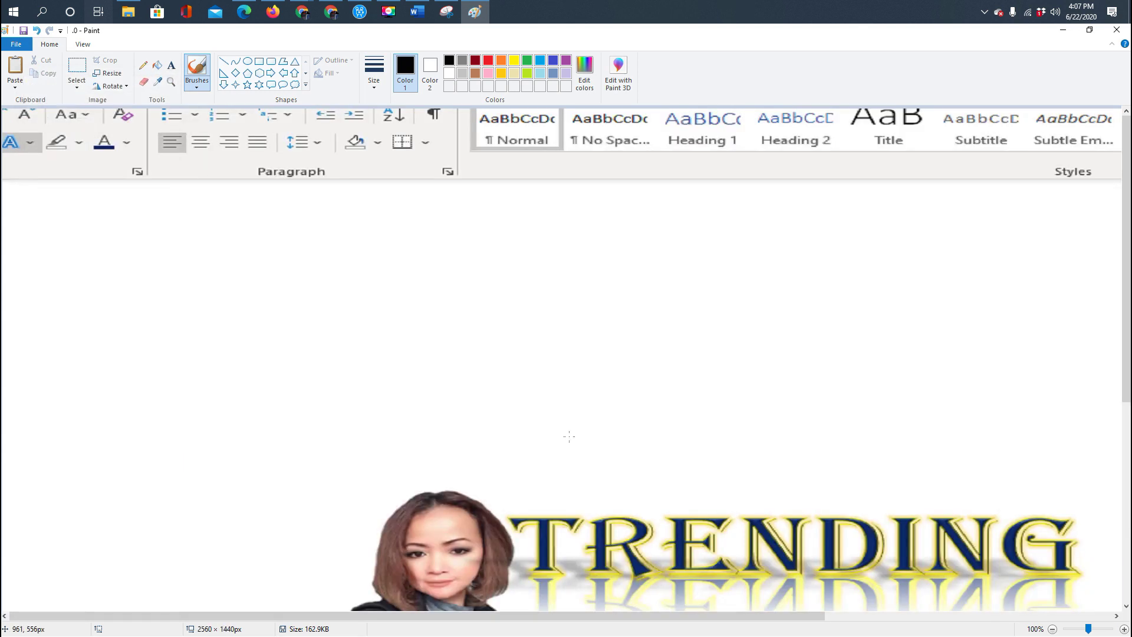
# Step: Save the resized picture as a new PNG named ".02560x1440" in the 000 folder, accepting the loss of transparency
pyautogui.click(16, 44)
pyautogui.moveTo(41, 147)
pyautogui.click(142, 78)
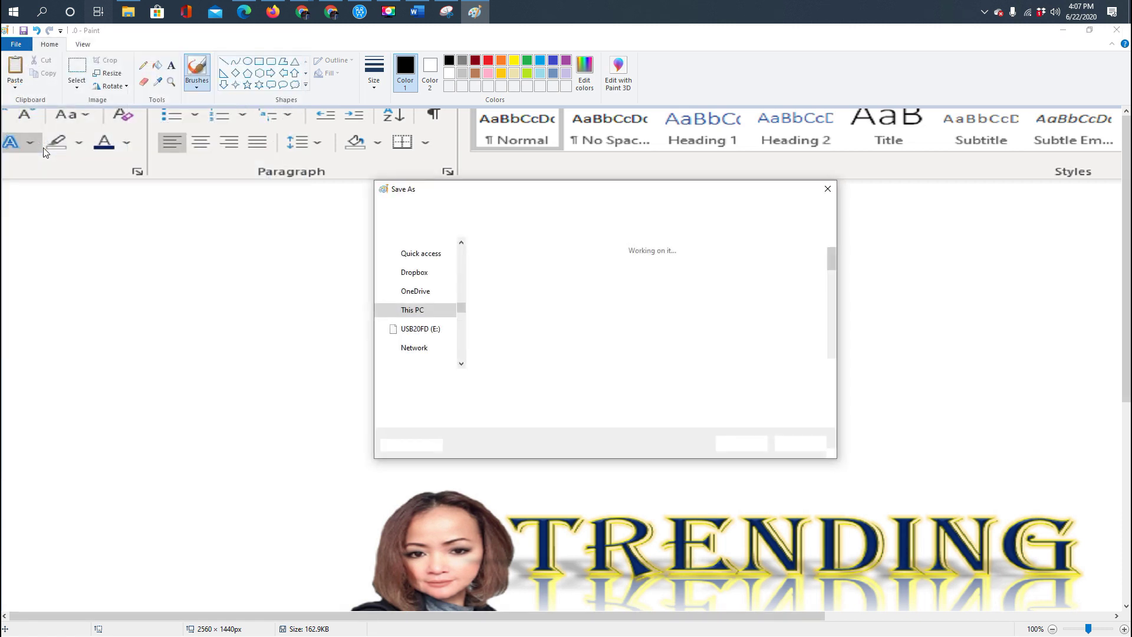
pyautogui.click(585, 383)
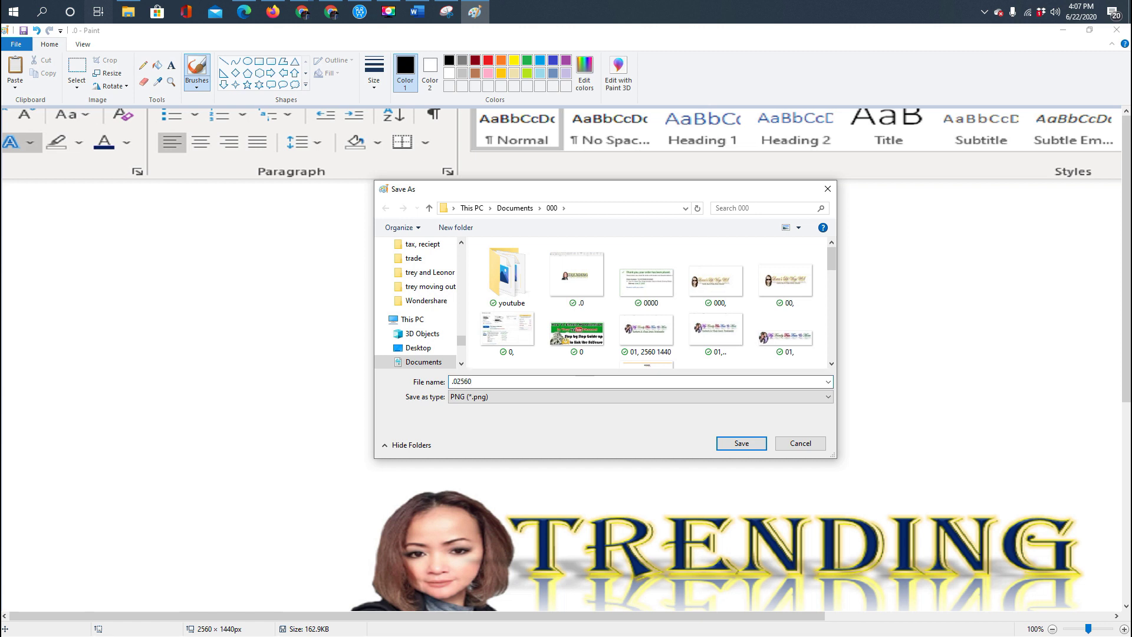
pyautogui.write('2560x1440')
pyautogui.click(742, 443)
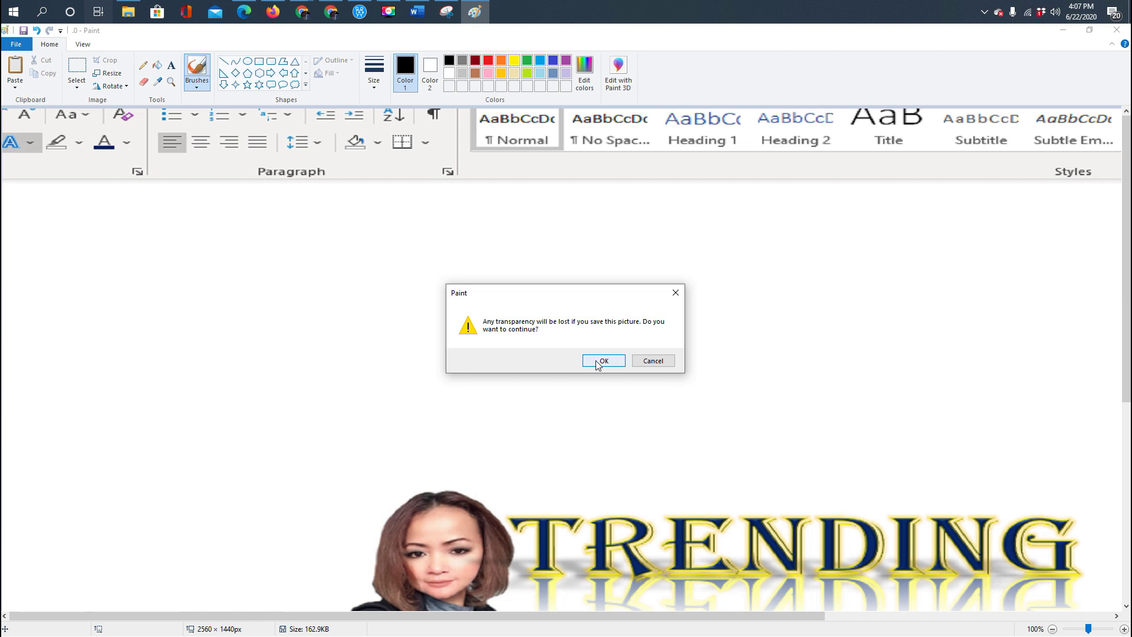
pyautogui.click(597, 361)
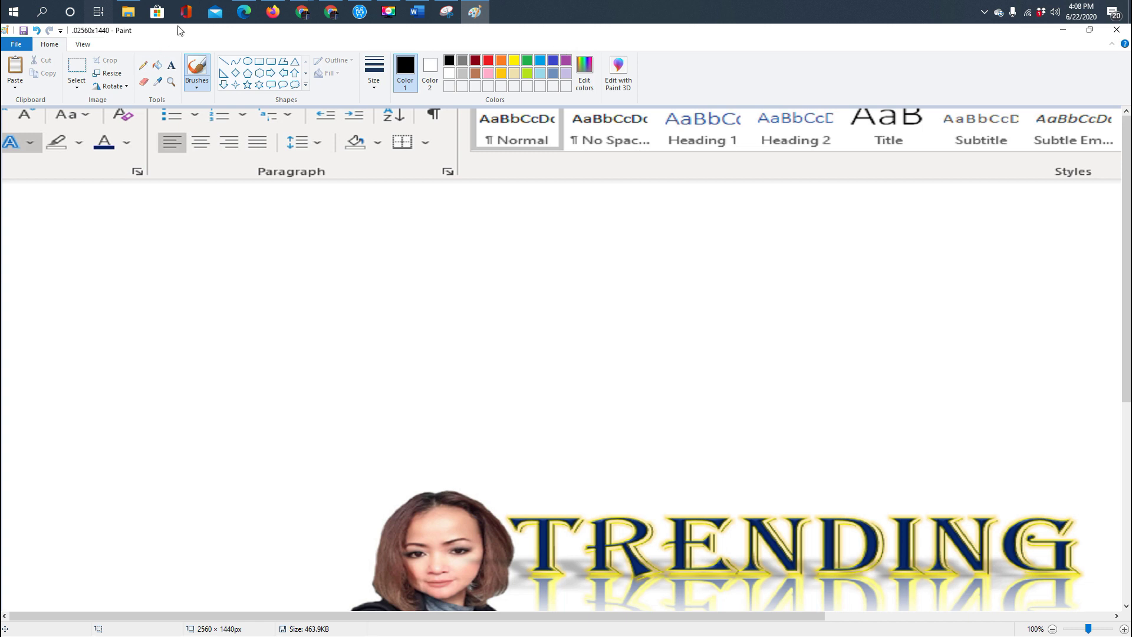
# Step: Switch to the Trending channel in Chrome and try to upload ".02560x1440" as its channel art, then close the dialog
pyautogui.moveTo(329, 13)
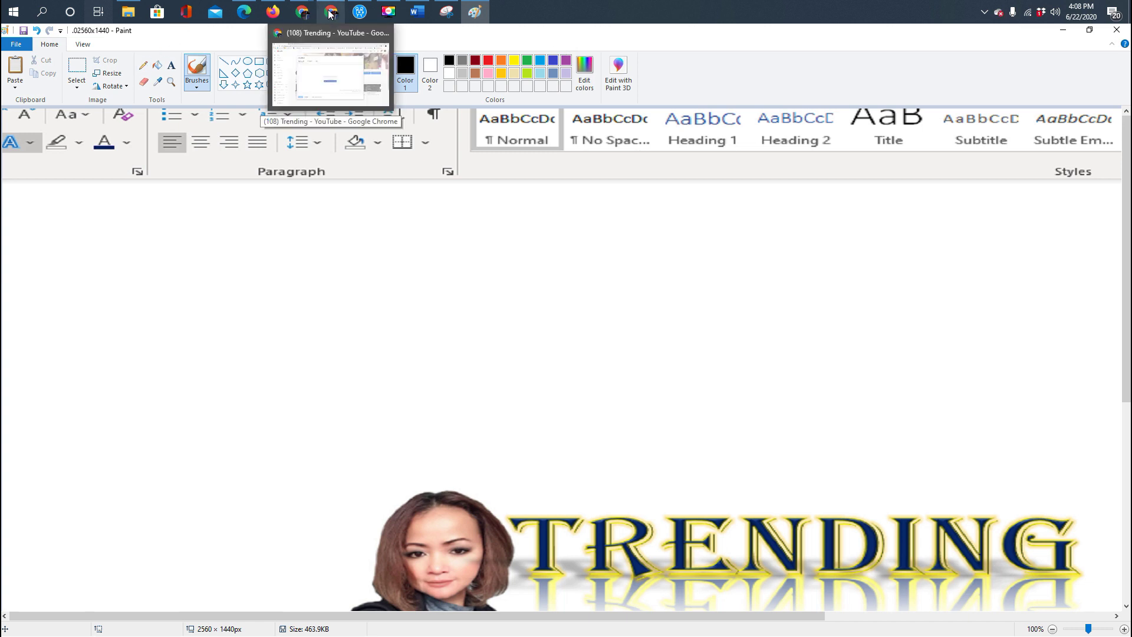
pyautogui.click(328, 75)
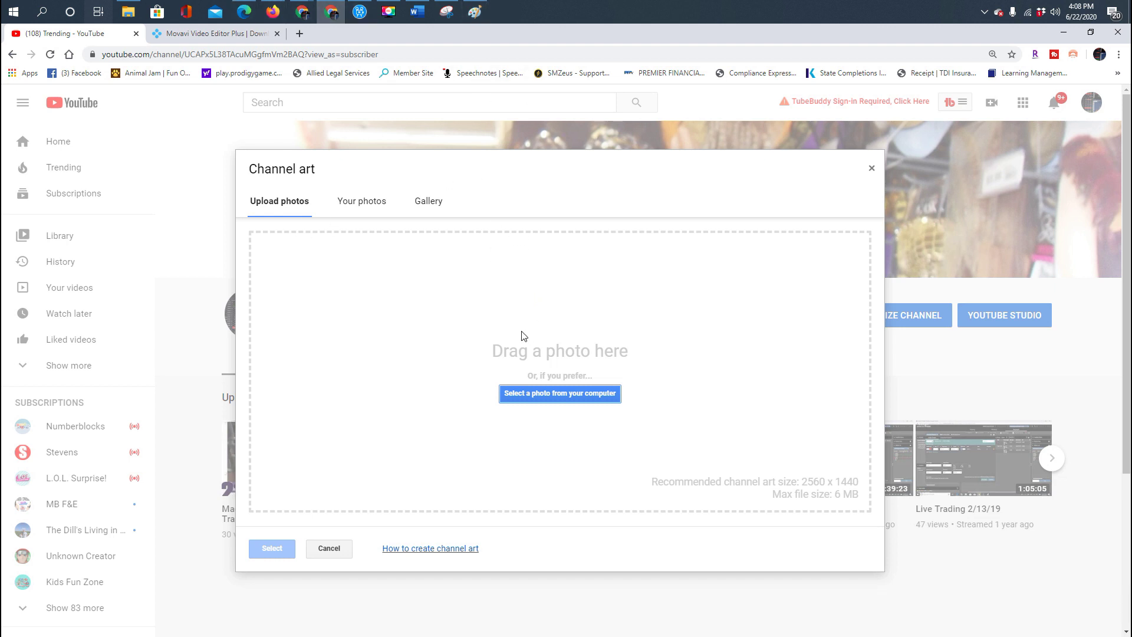
pyautogui.click(555, 393)
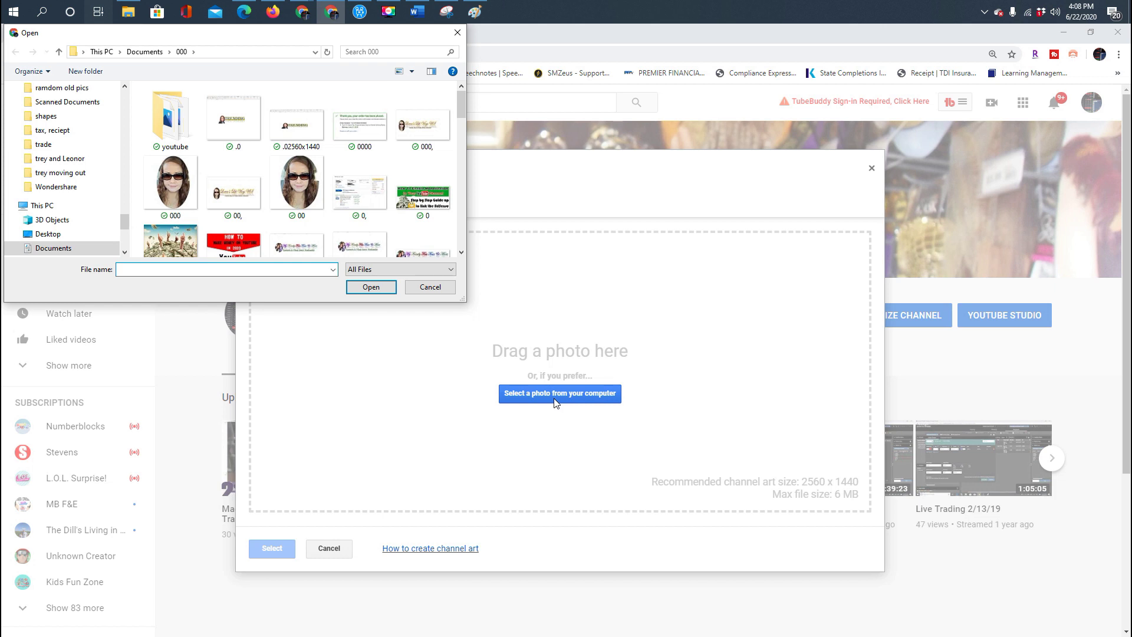
pyautogui.doubleClick(295, 133)
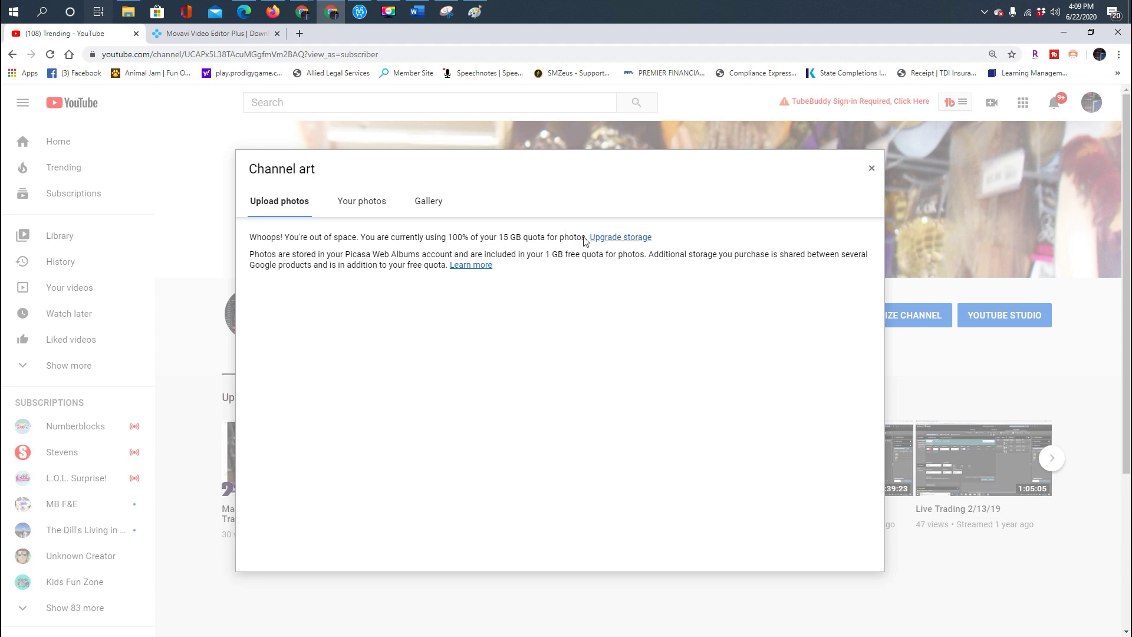
pyautogui.click(870, 173)
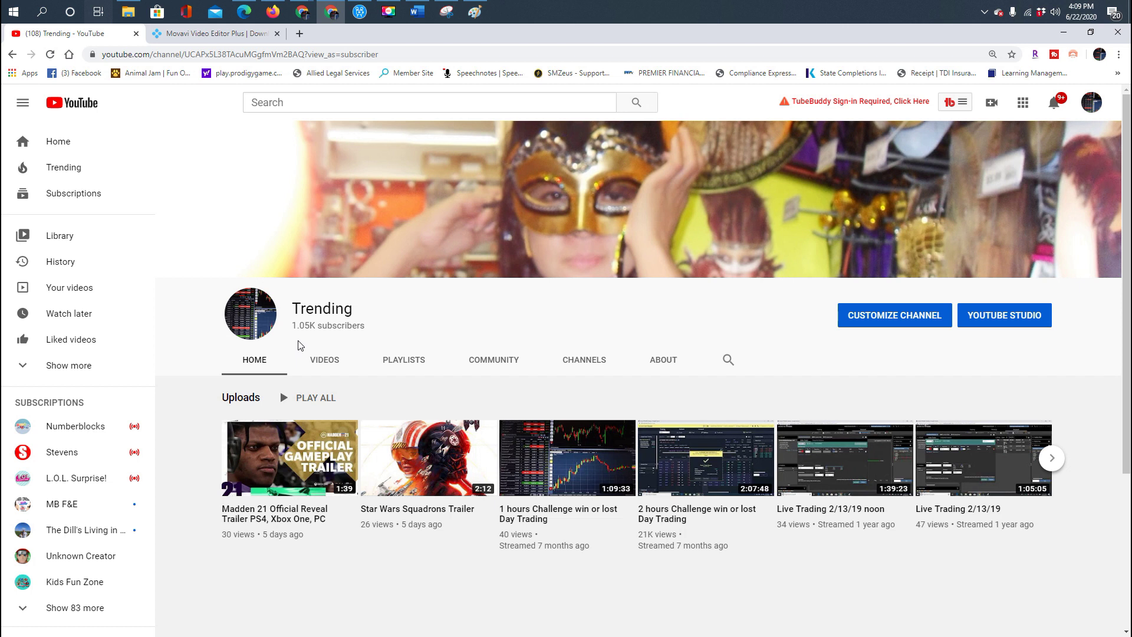
# Step: Switch to the "My Family Fun Time & More" channel window and upload ".02560x1440" from the 000 folder as its channel art
pyautogui.moveTo(301, 18)
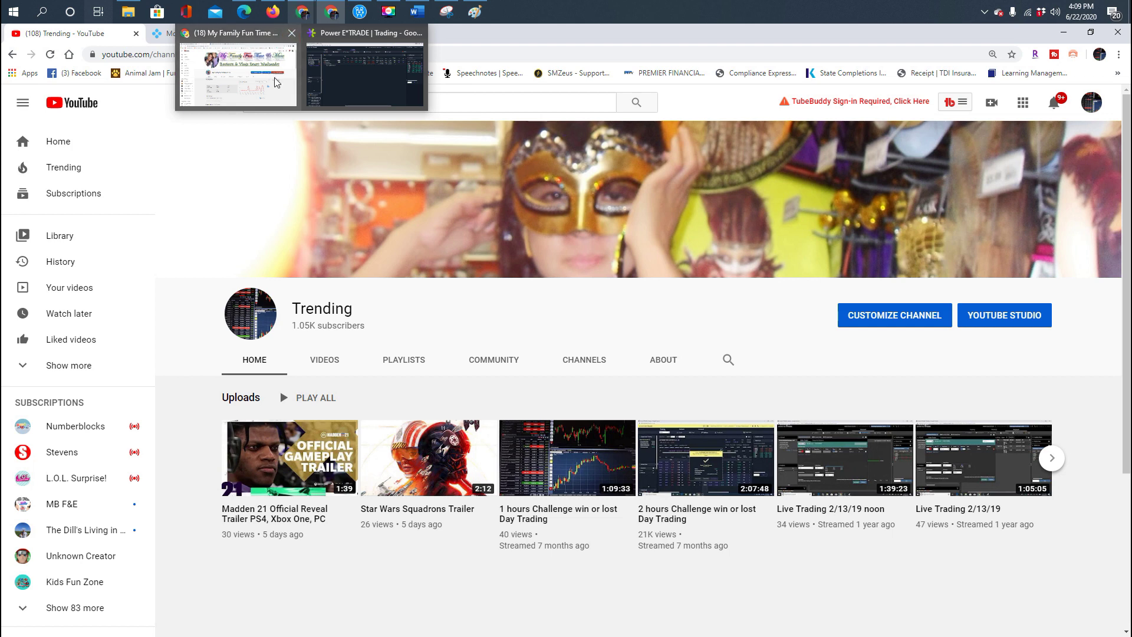
pyautogui.moveTo(274, 77)
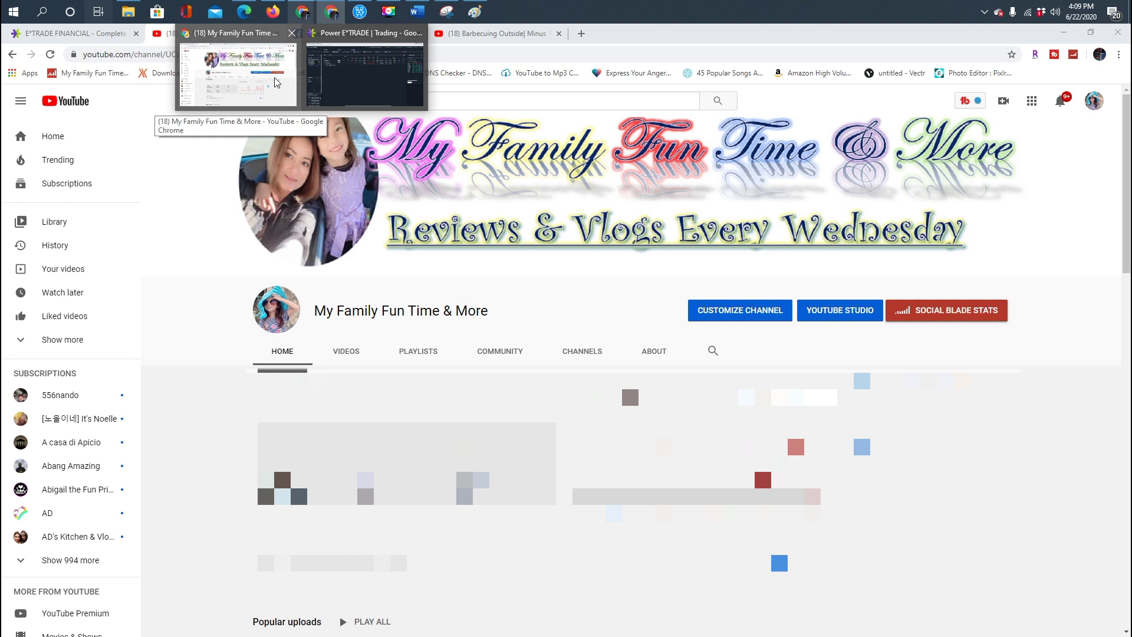
pyautogui.click(274, 76)
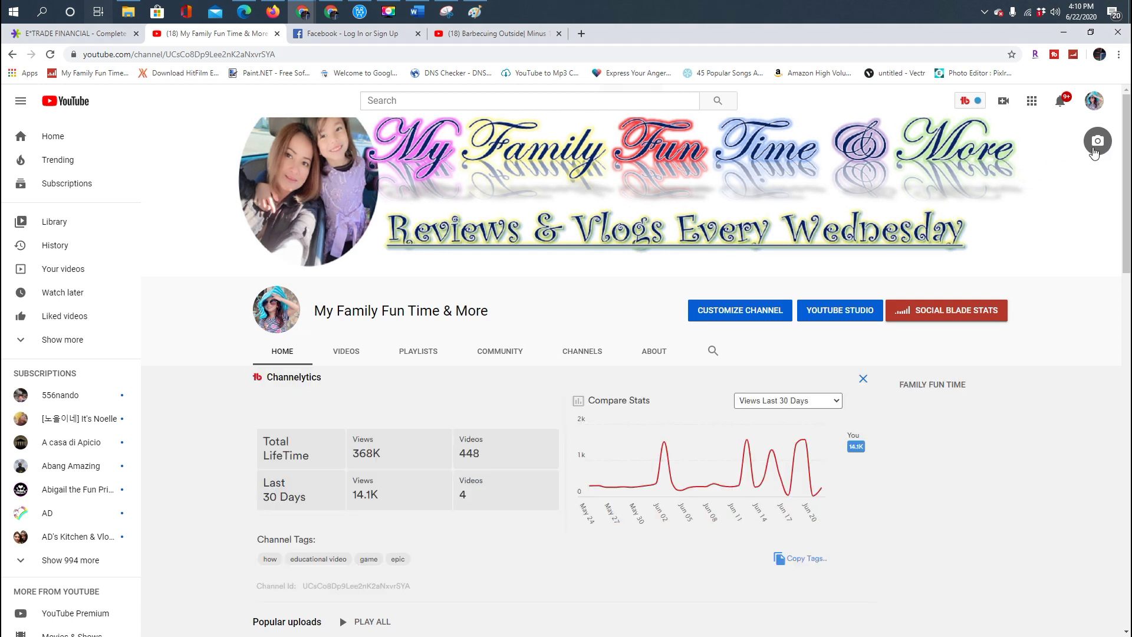
pyautogui.click(1094, 152)
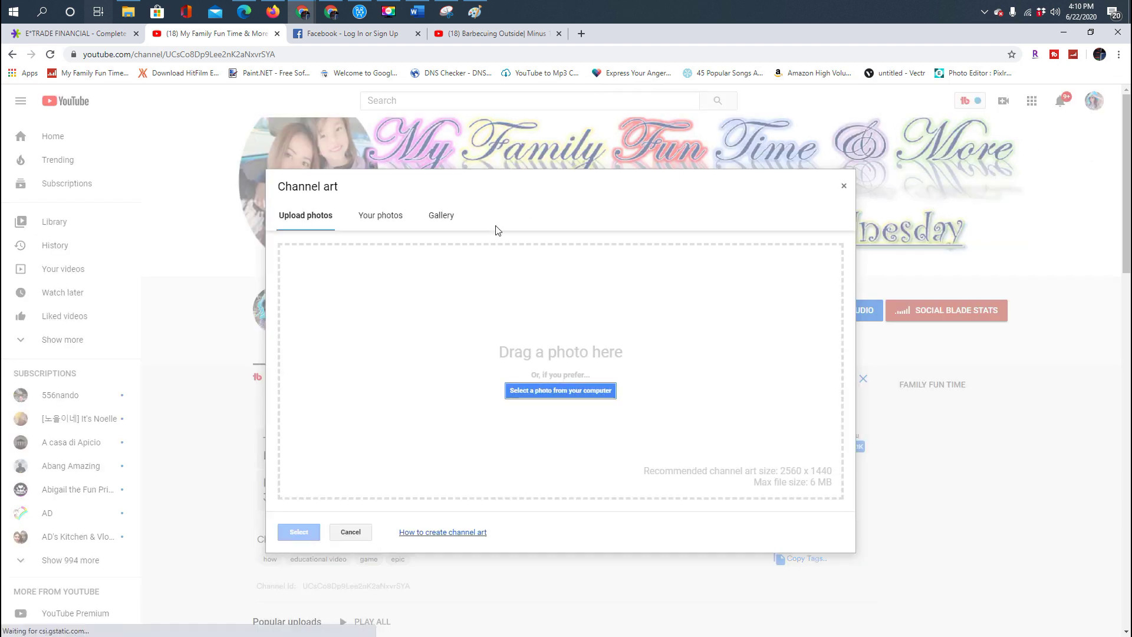
pyautogui.click(543, 391)
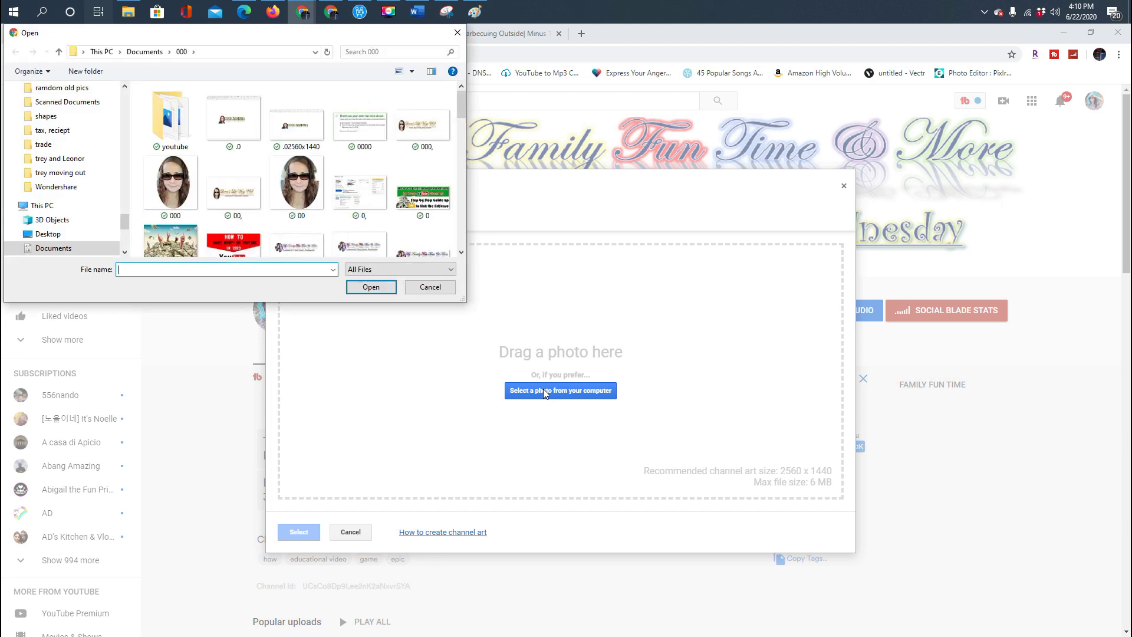
pyautogui.click(287, 128)
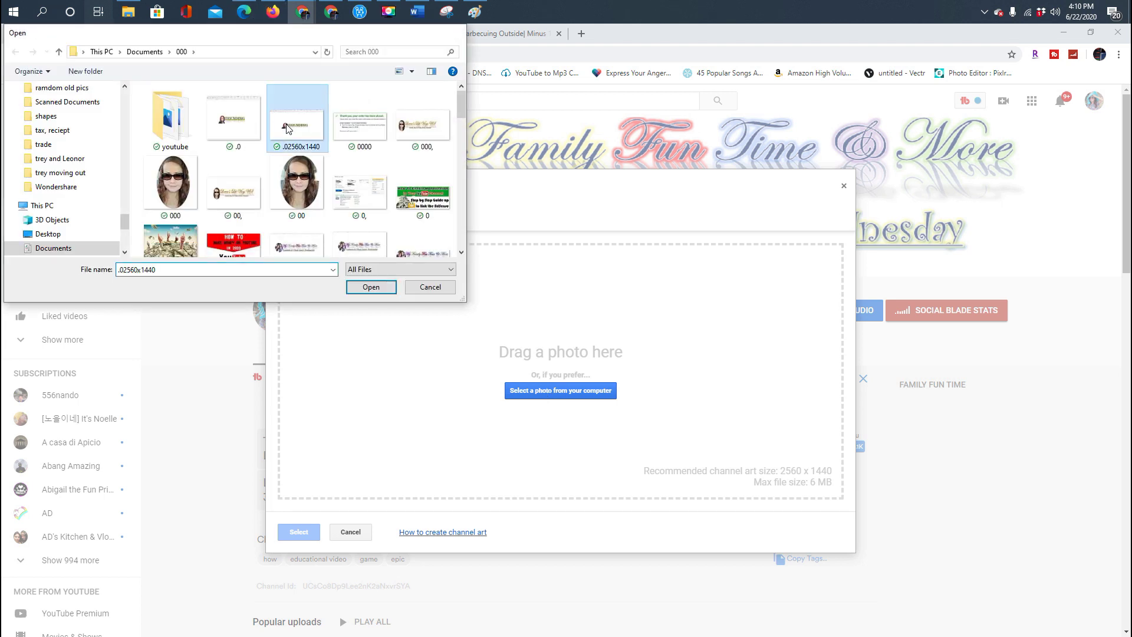
pyautogui.doubleClick(287, 129)
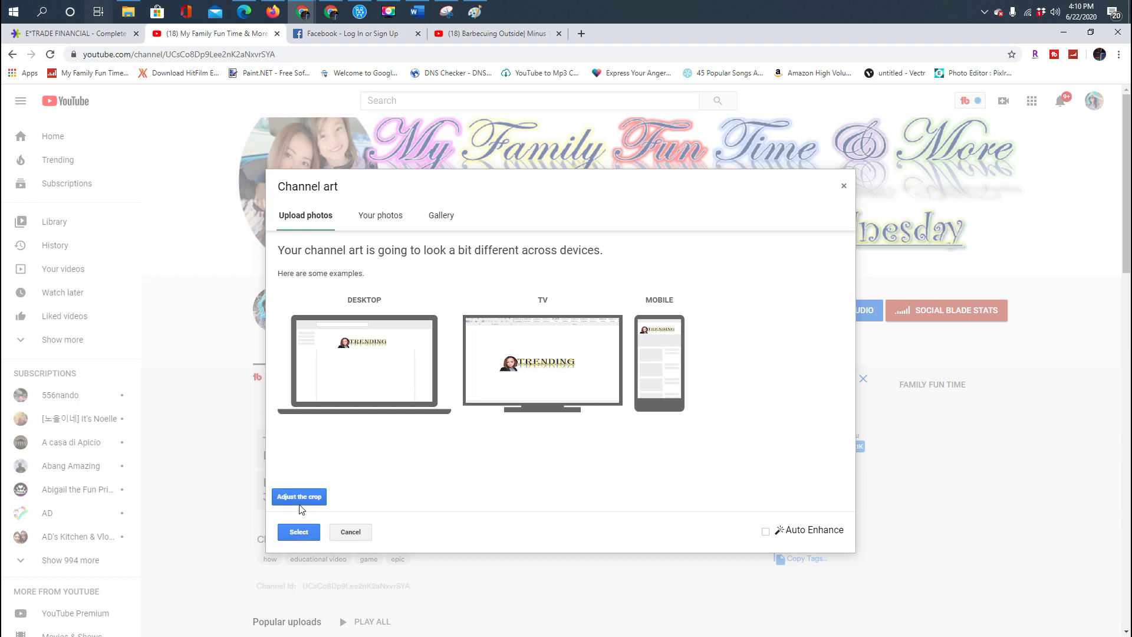
# Step: Turn on Auto Enhance, review the crop region and apply the uploaded image as the channel art
pyautogui.click(766, 532)
pyautogui.click(296, 498)
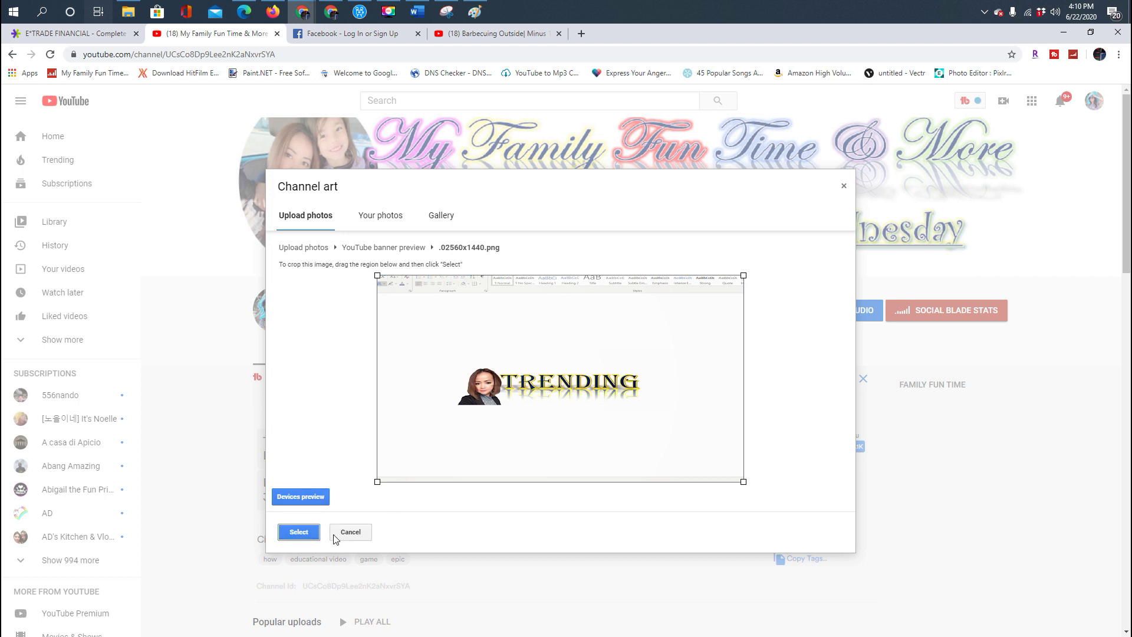
pyautogui.click(299, 532)
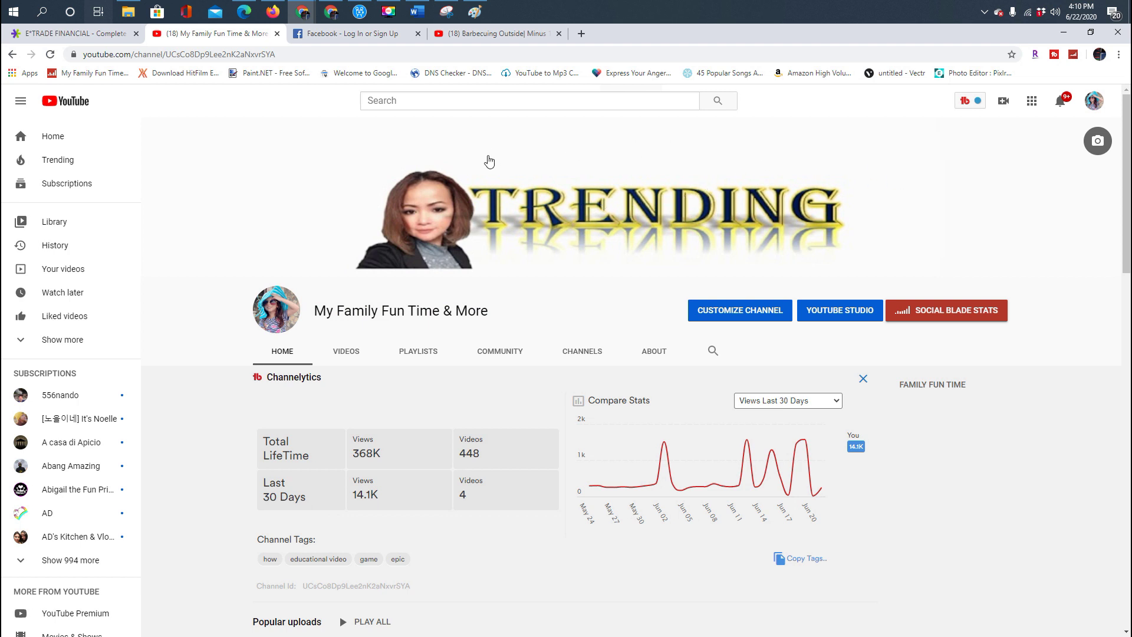
# Step: Open YouTube in a new browser tab and go to the account's own channel page to check the new banner
pyautogui.hotkey('ctrl', 't')
pyautogui.click(647, 329)
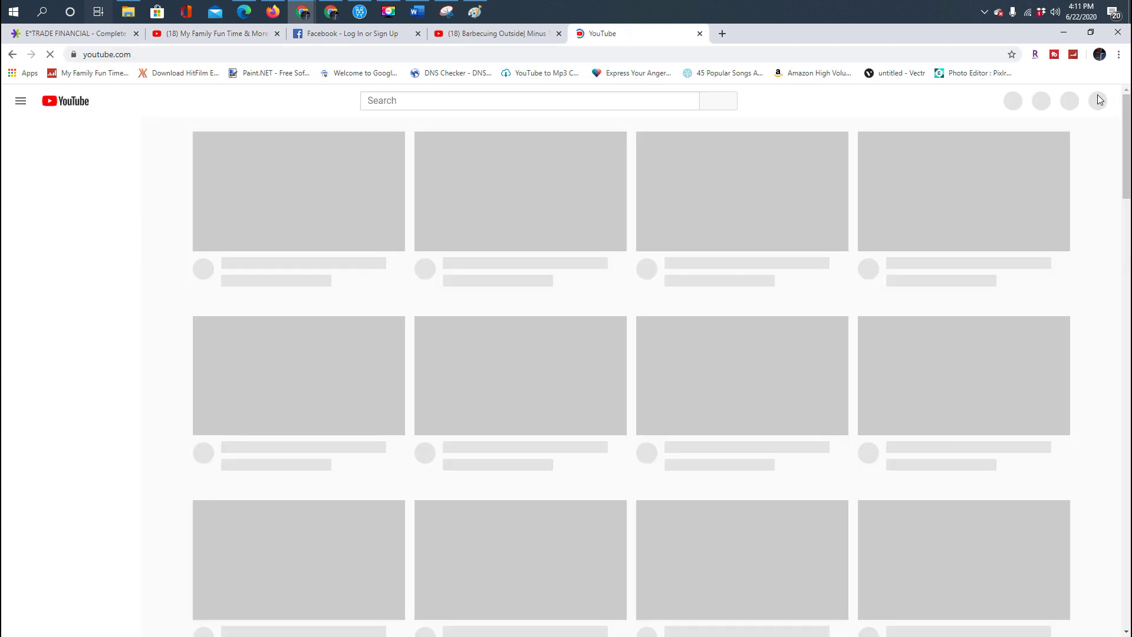
pyautogui.click(1094, 100)
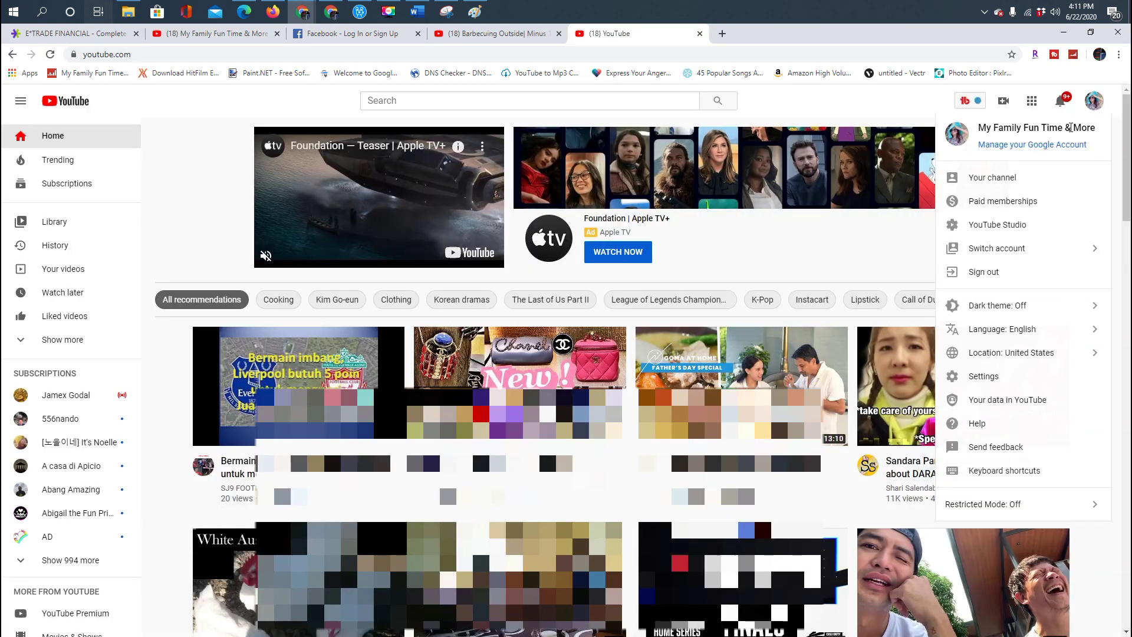
pyautogui.click(1033, 178)
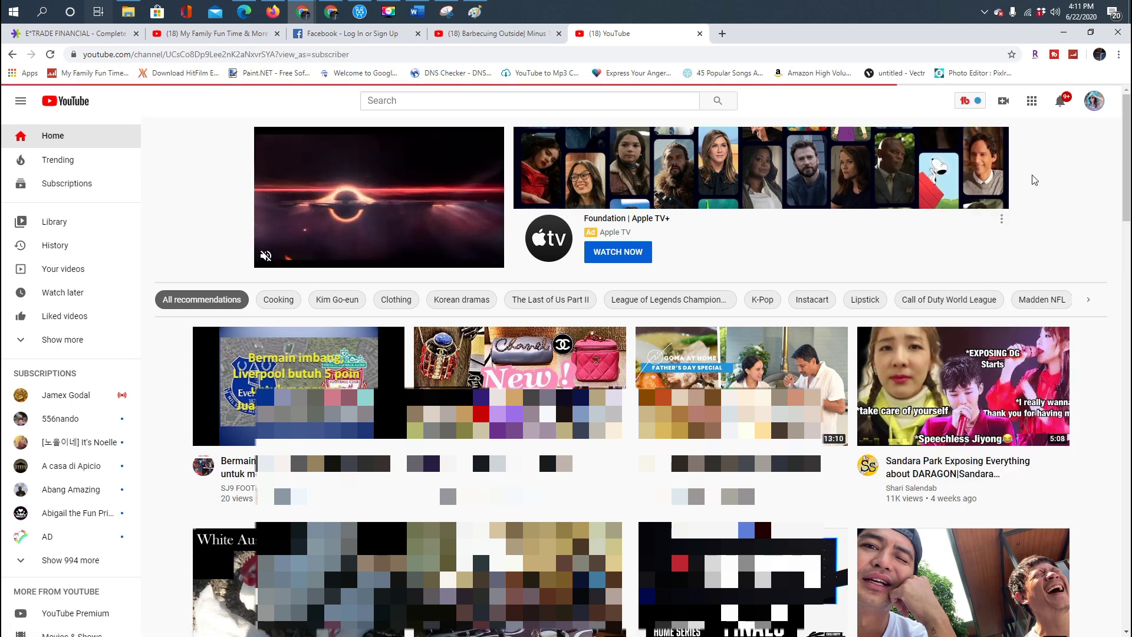